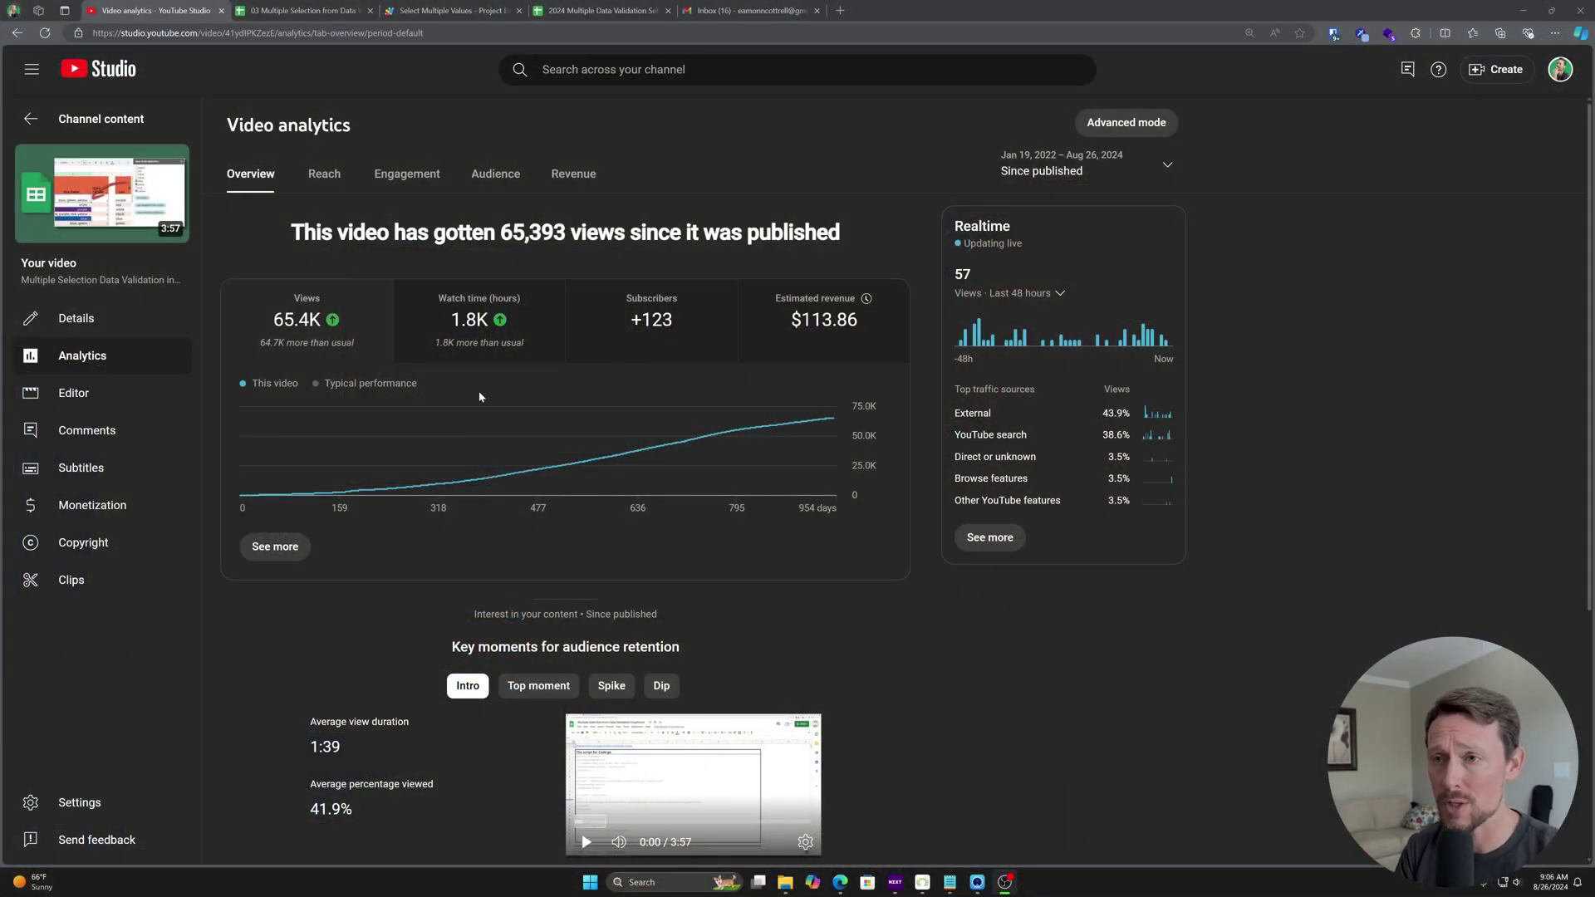
Step: In the 03 sample sheet, change Raphael's colours by removing black and adding green
left_click(331, 10)
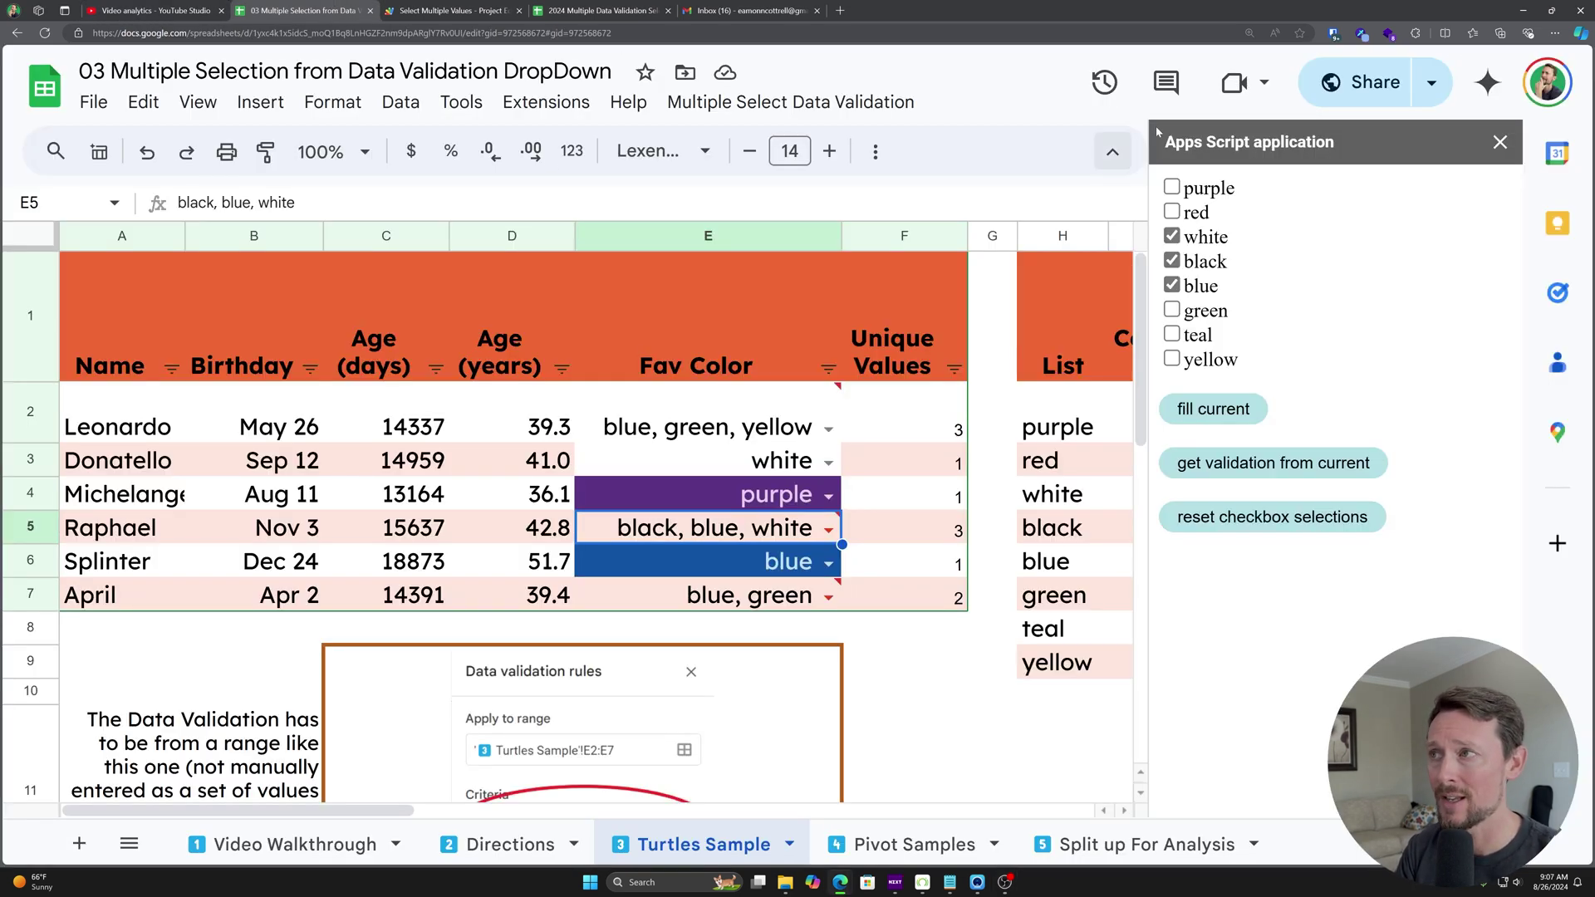
scroll(555, 409, "down", 2)
scroll(555, 409, "down", 1)
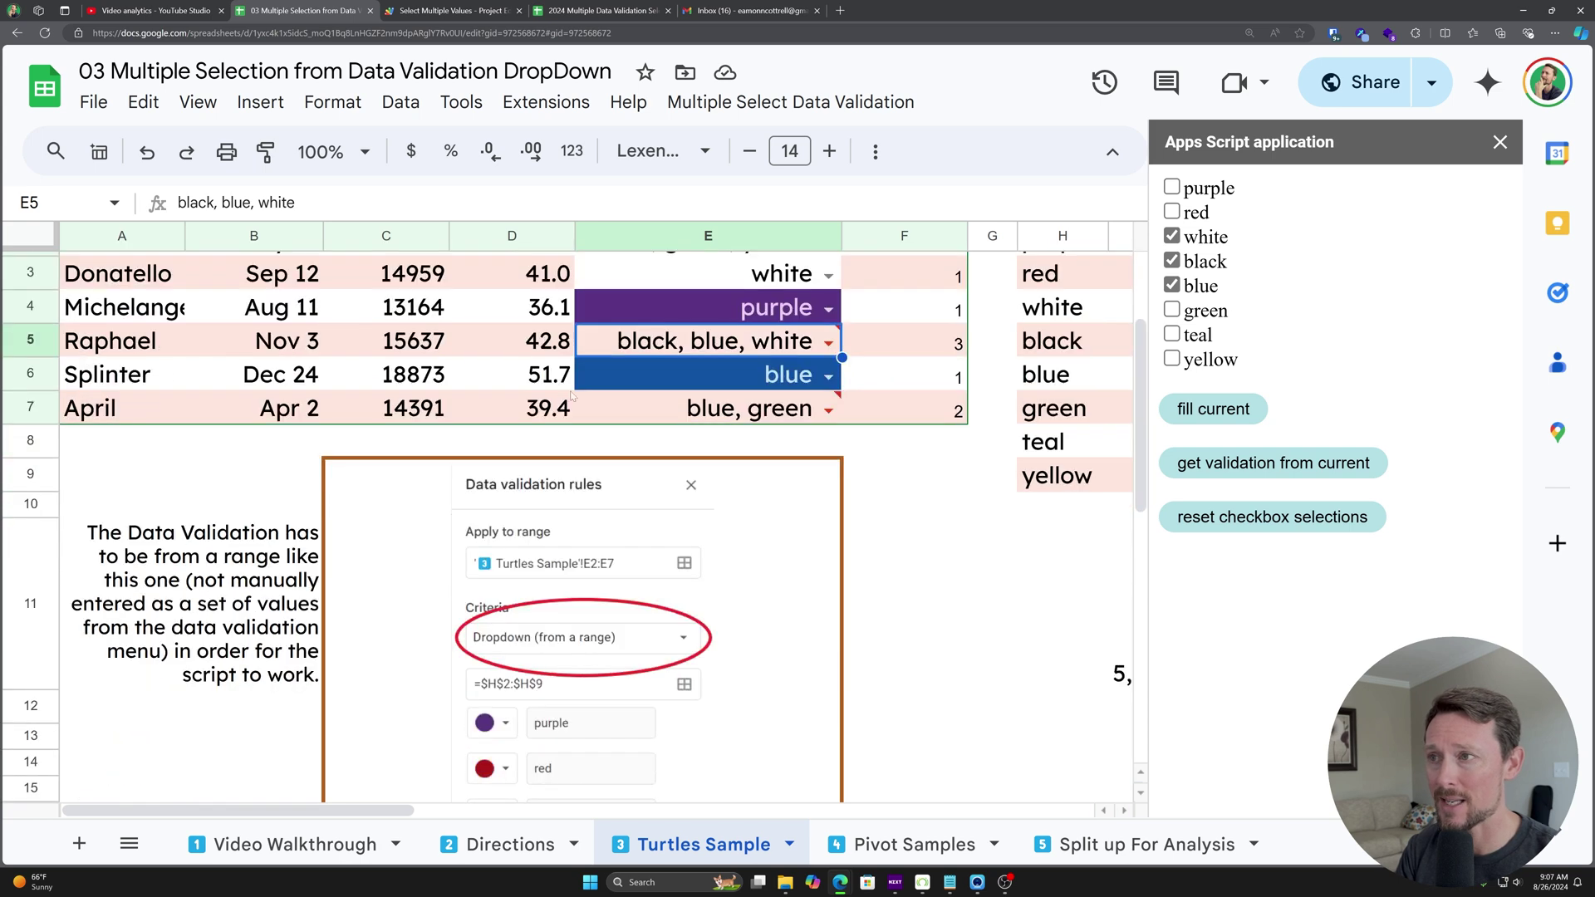
scroll(584, 395, "up", 2)
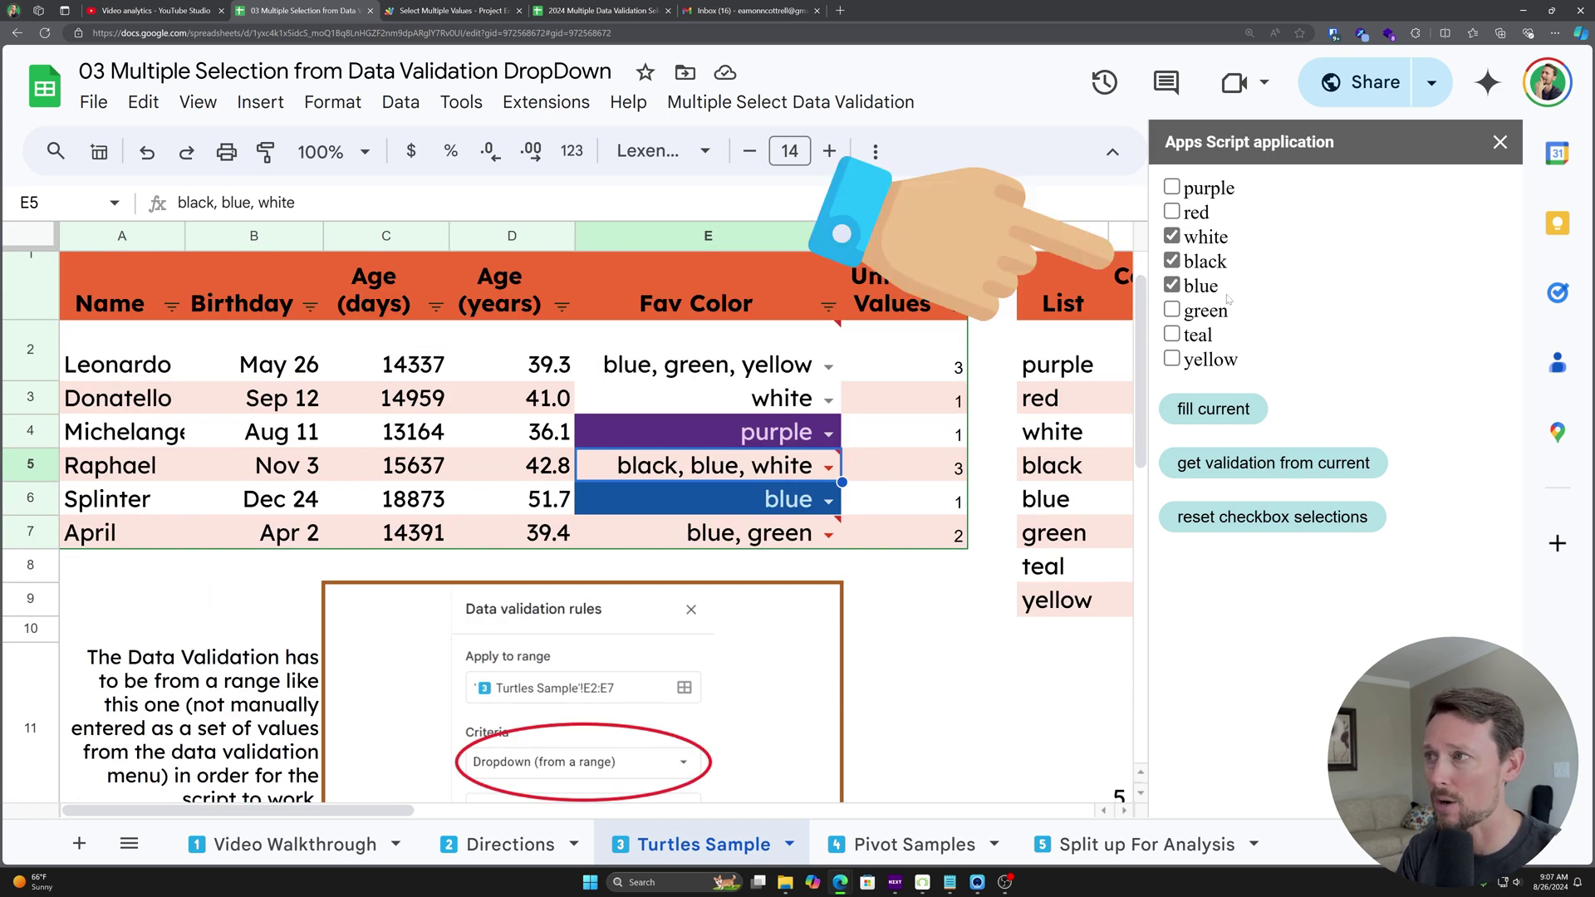
left_click(1172, 260)
left_click(1172, 309)
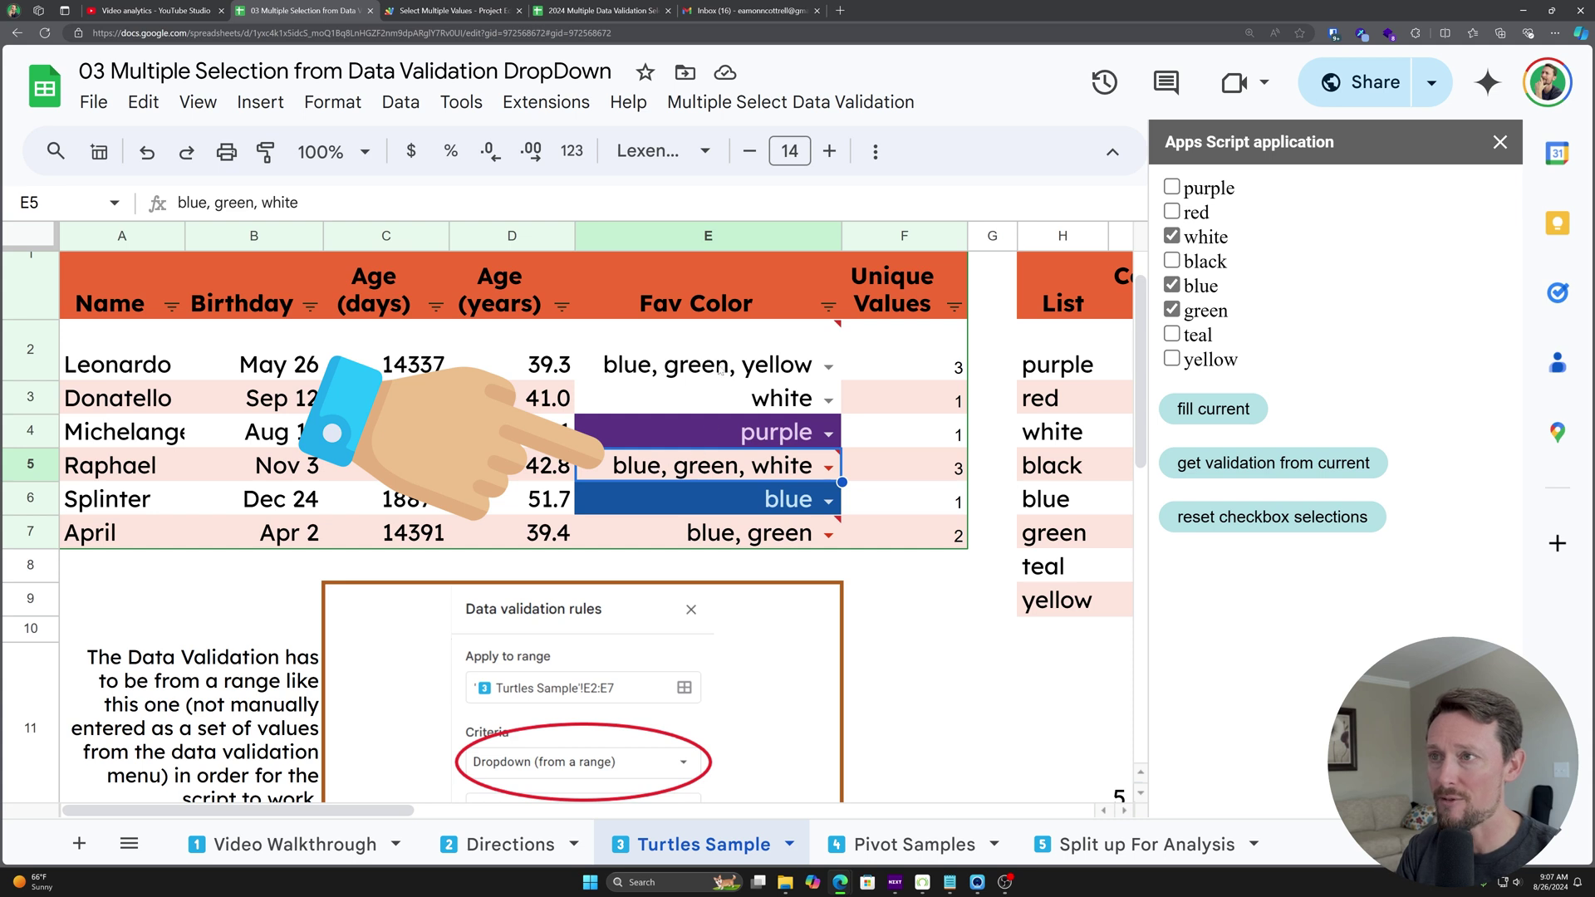
mouse_move(633, 474)
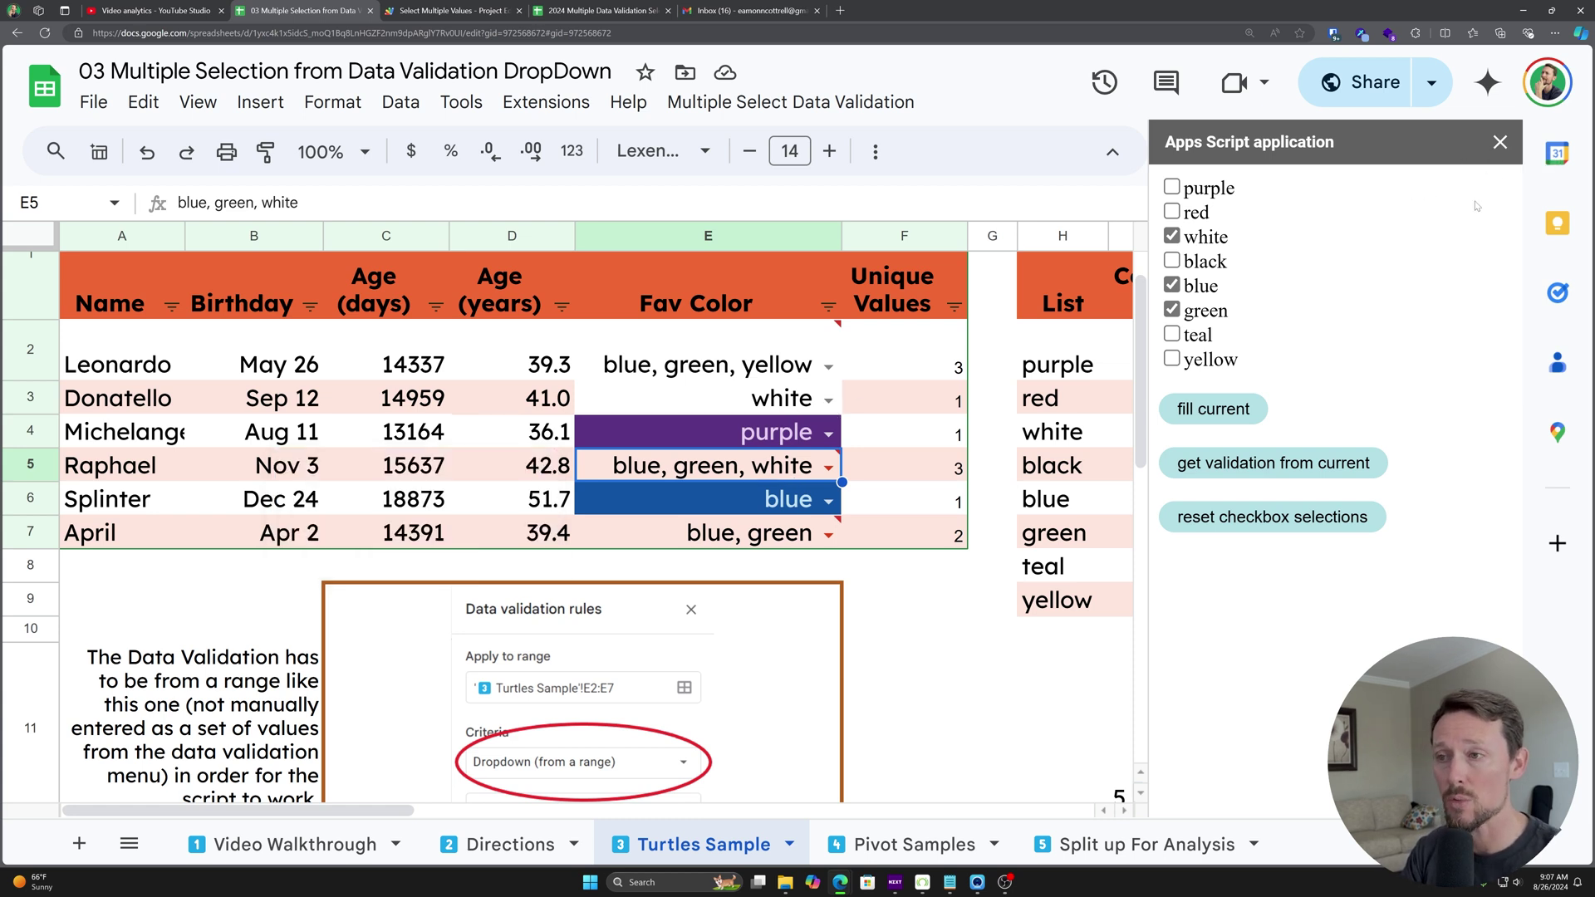
Step: Close the Apps Script sidebar and switch to the 2024 Multiple Data Validation Selection spreadsheet
left_click(1499, 143)
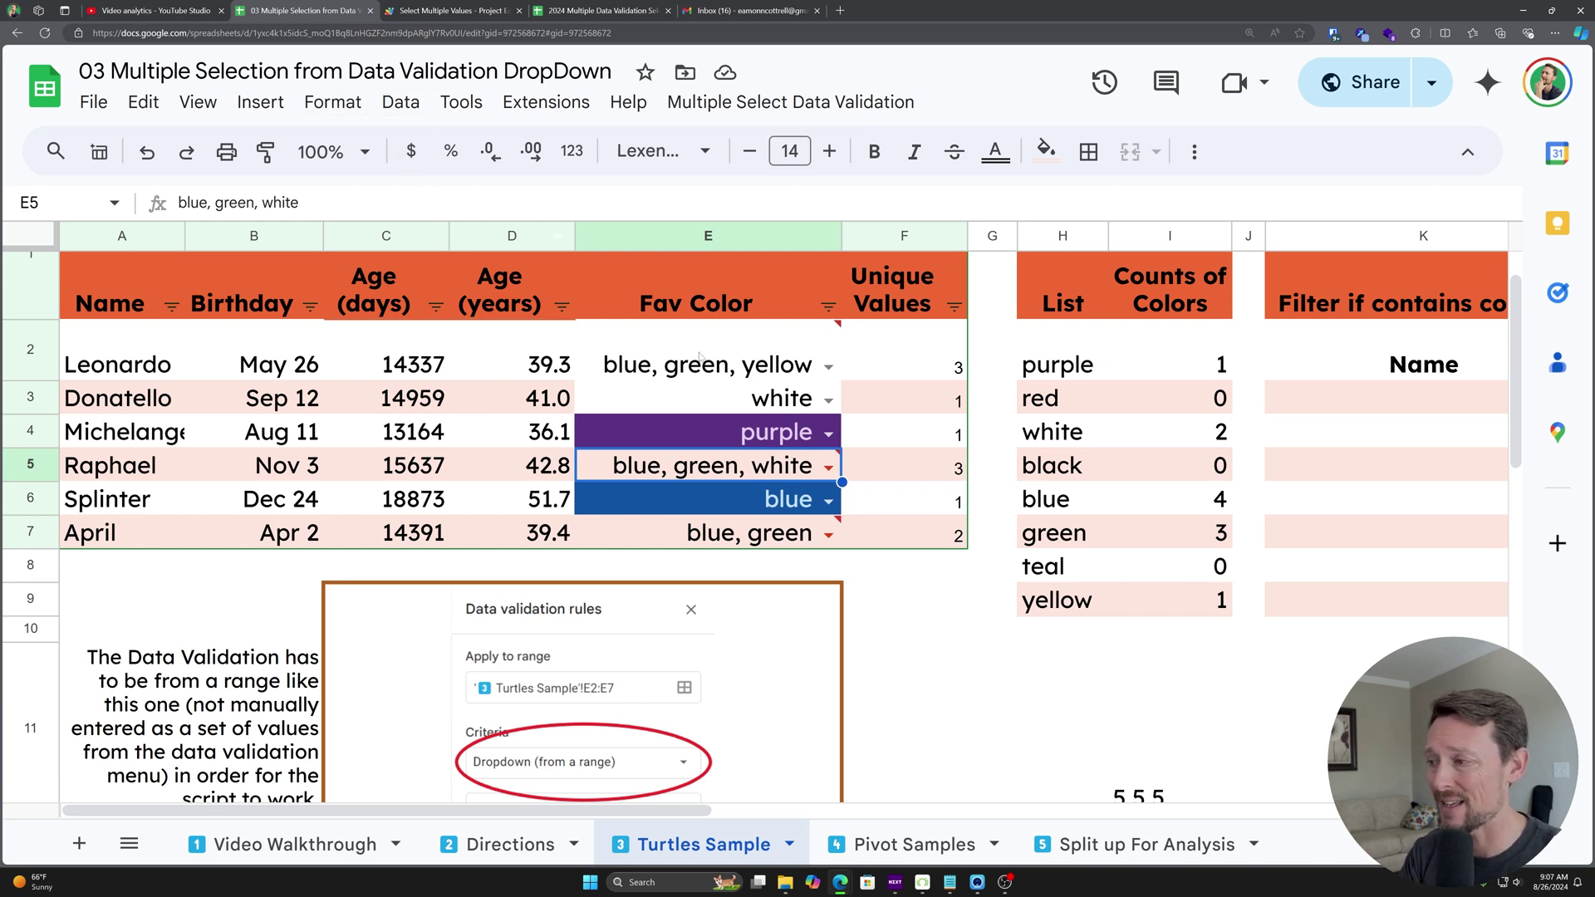
mouse_move(700, 357)
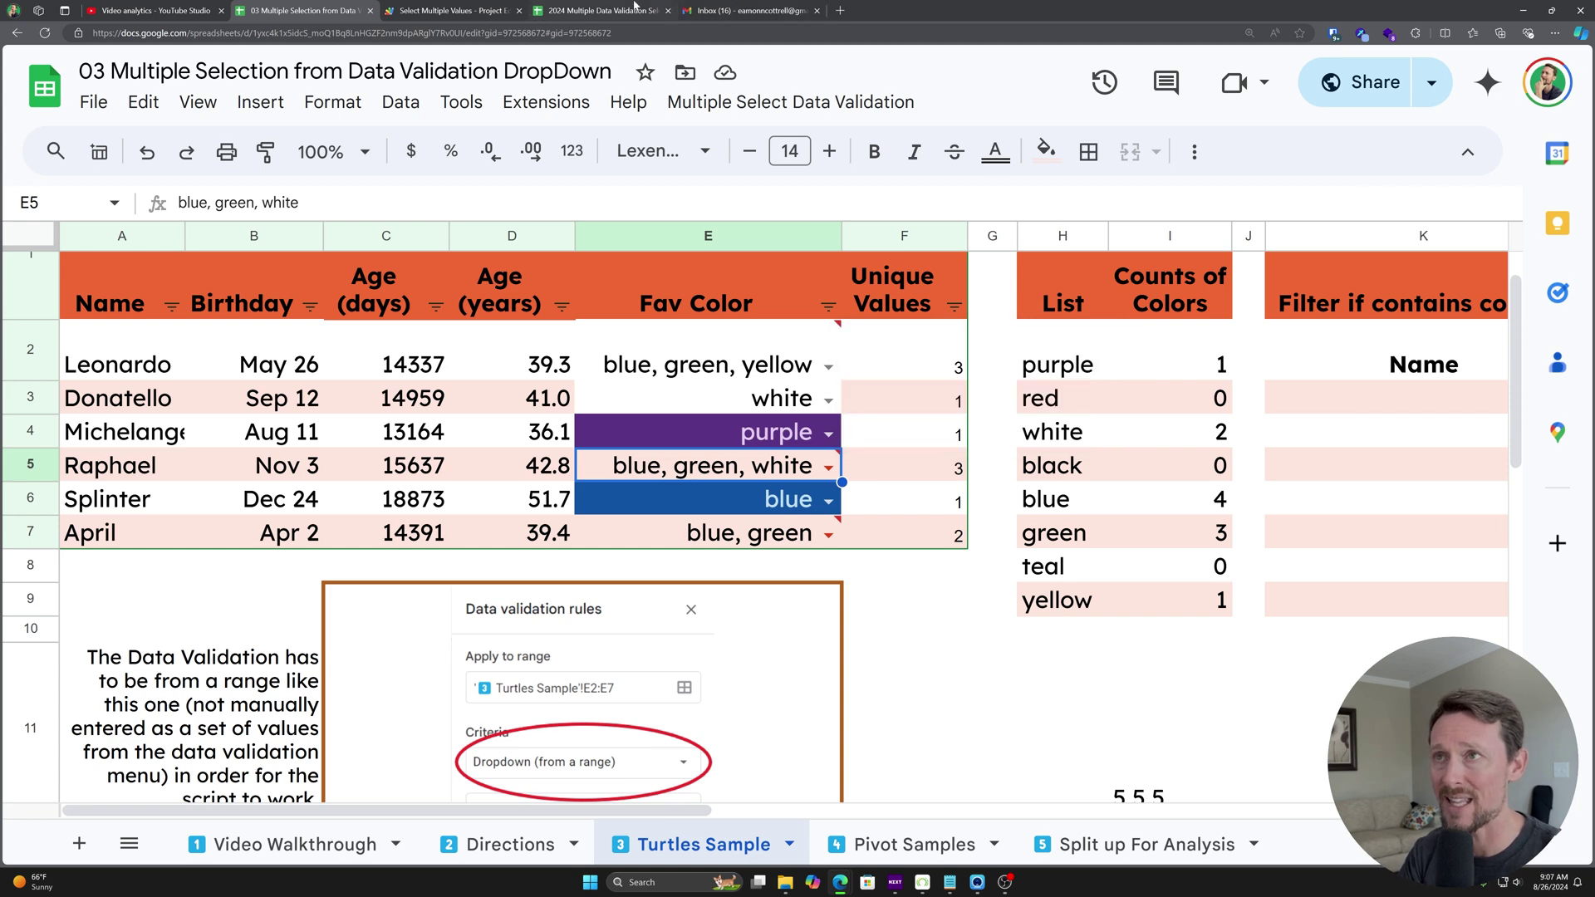
left_click_drag(618, 6, 456, 10)
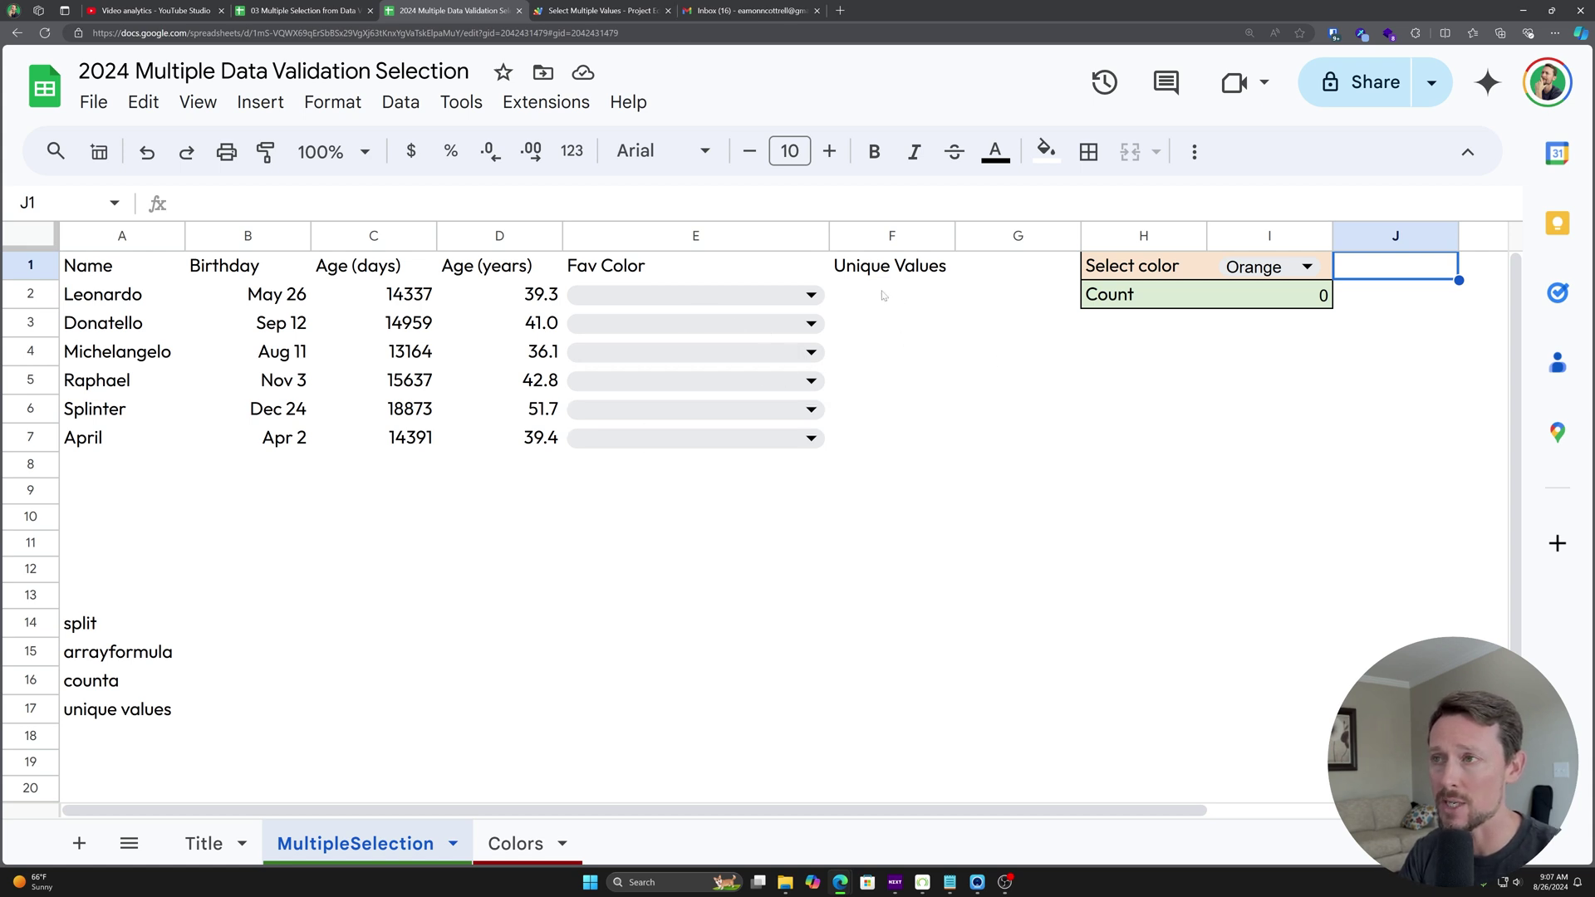
Step: Convert A1:F7 into a table, then open the Fav Color dropdown's validation rules
left_click_drag(887, 272, 50, 440)
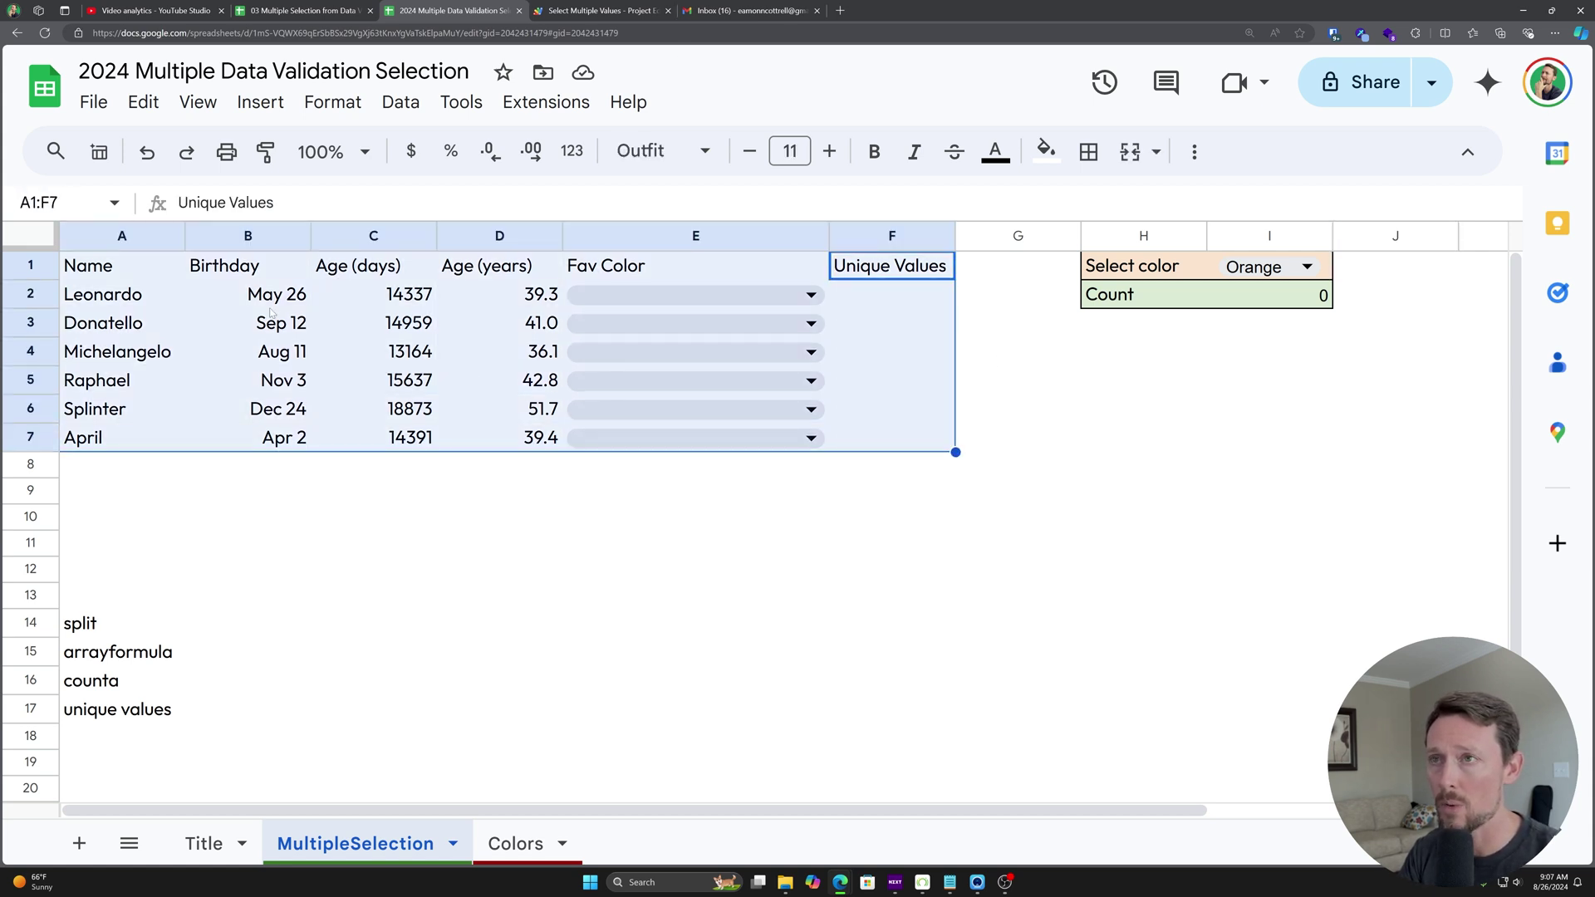
right_click(385, 309)
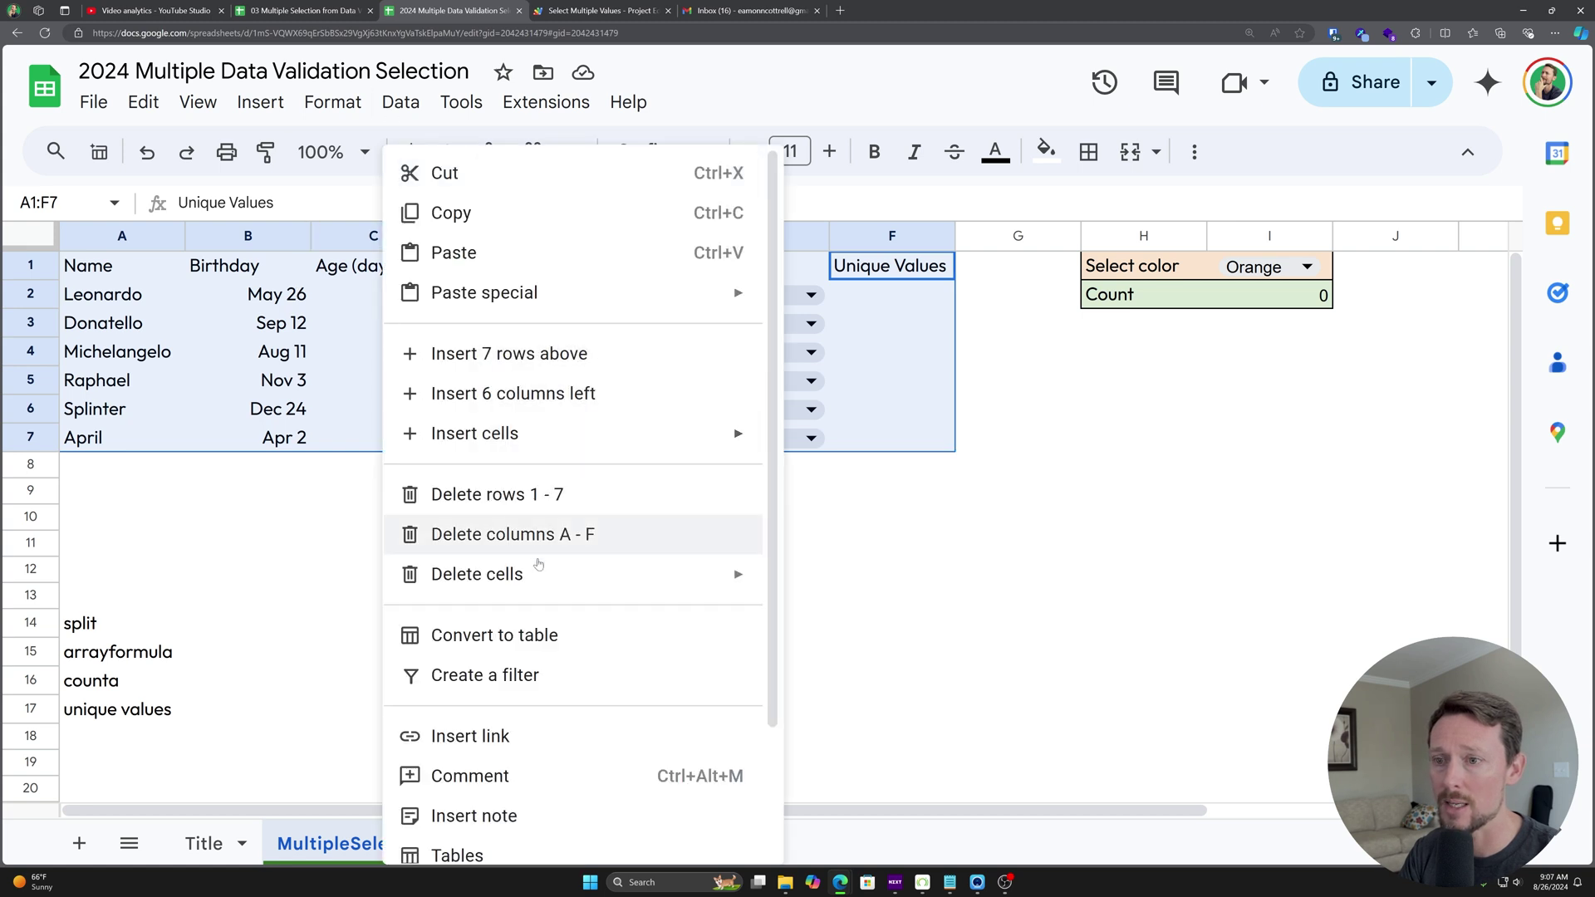
left_click(539, 635)
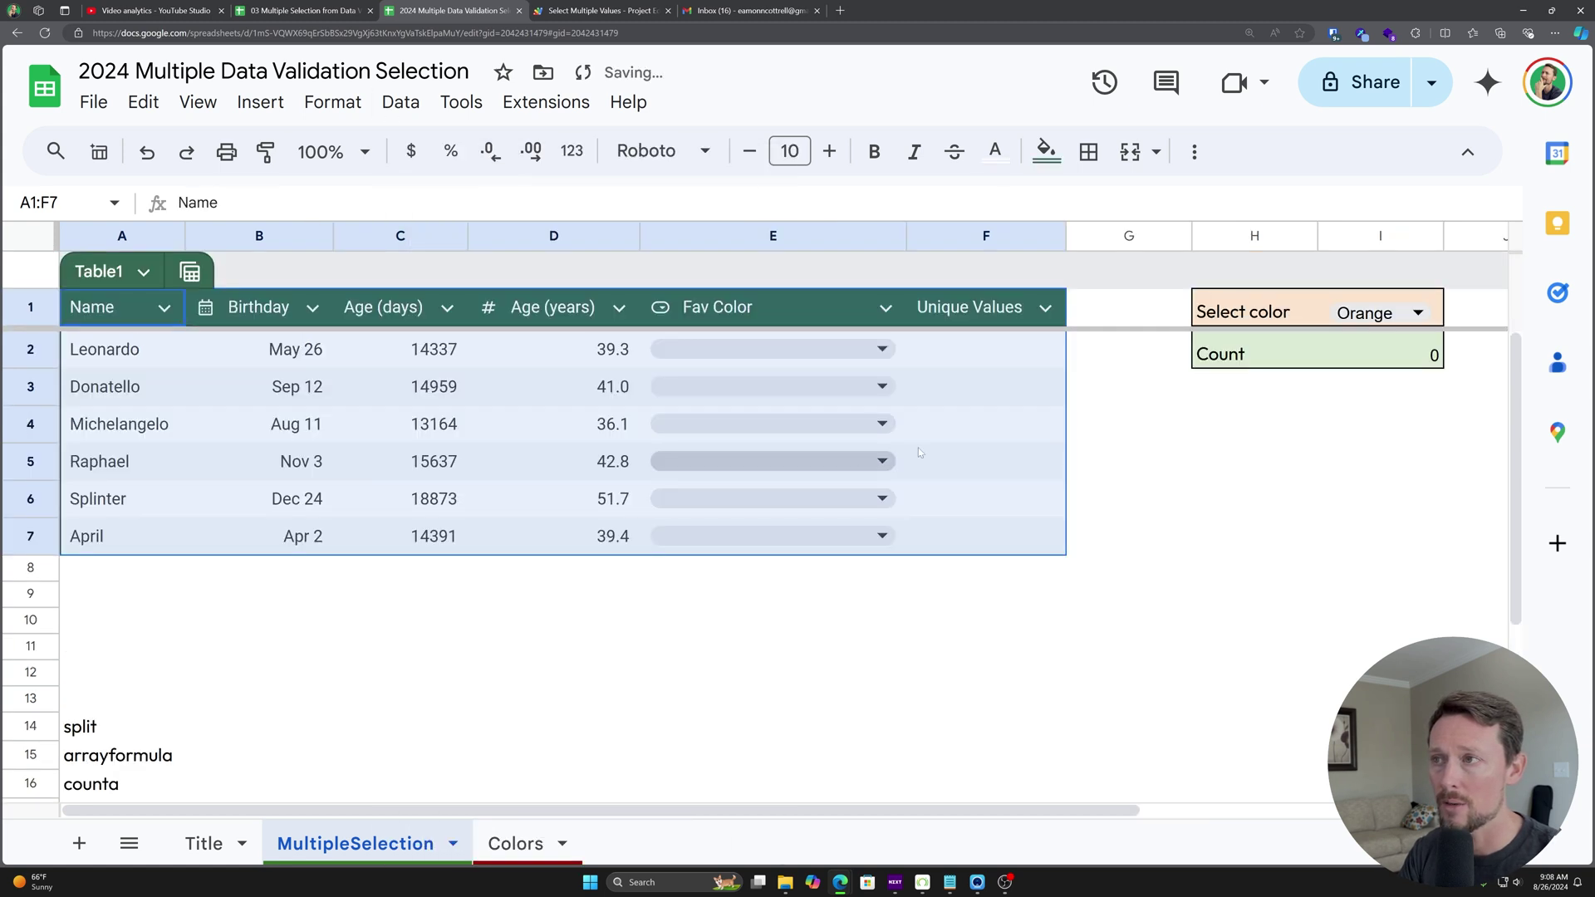
left_click(1188, 465)
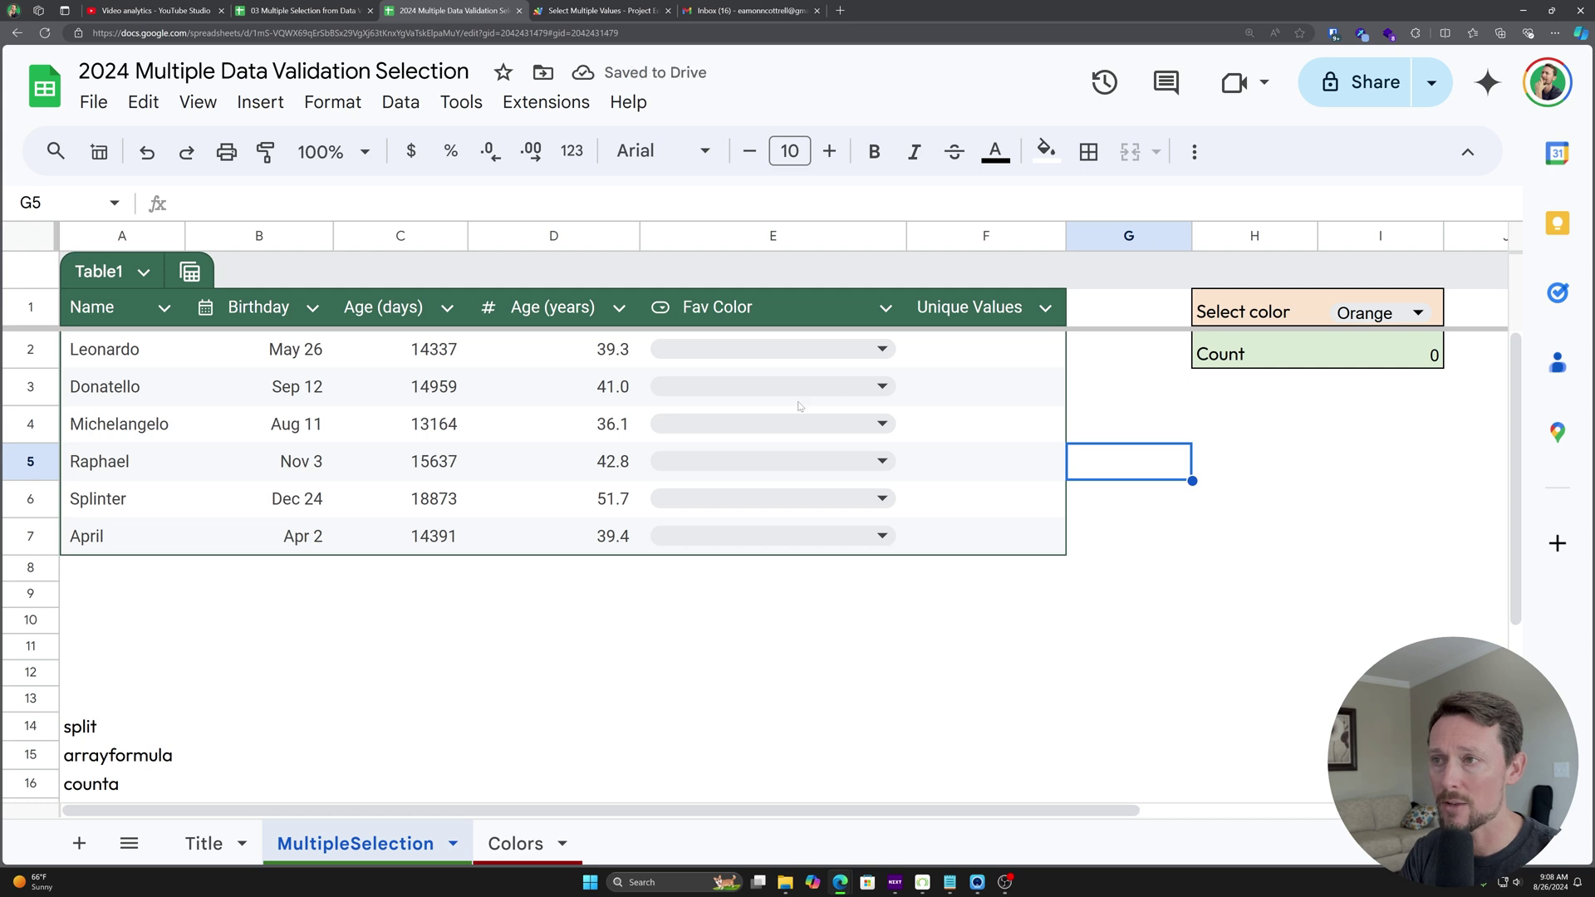
left_click(882, 350)
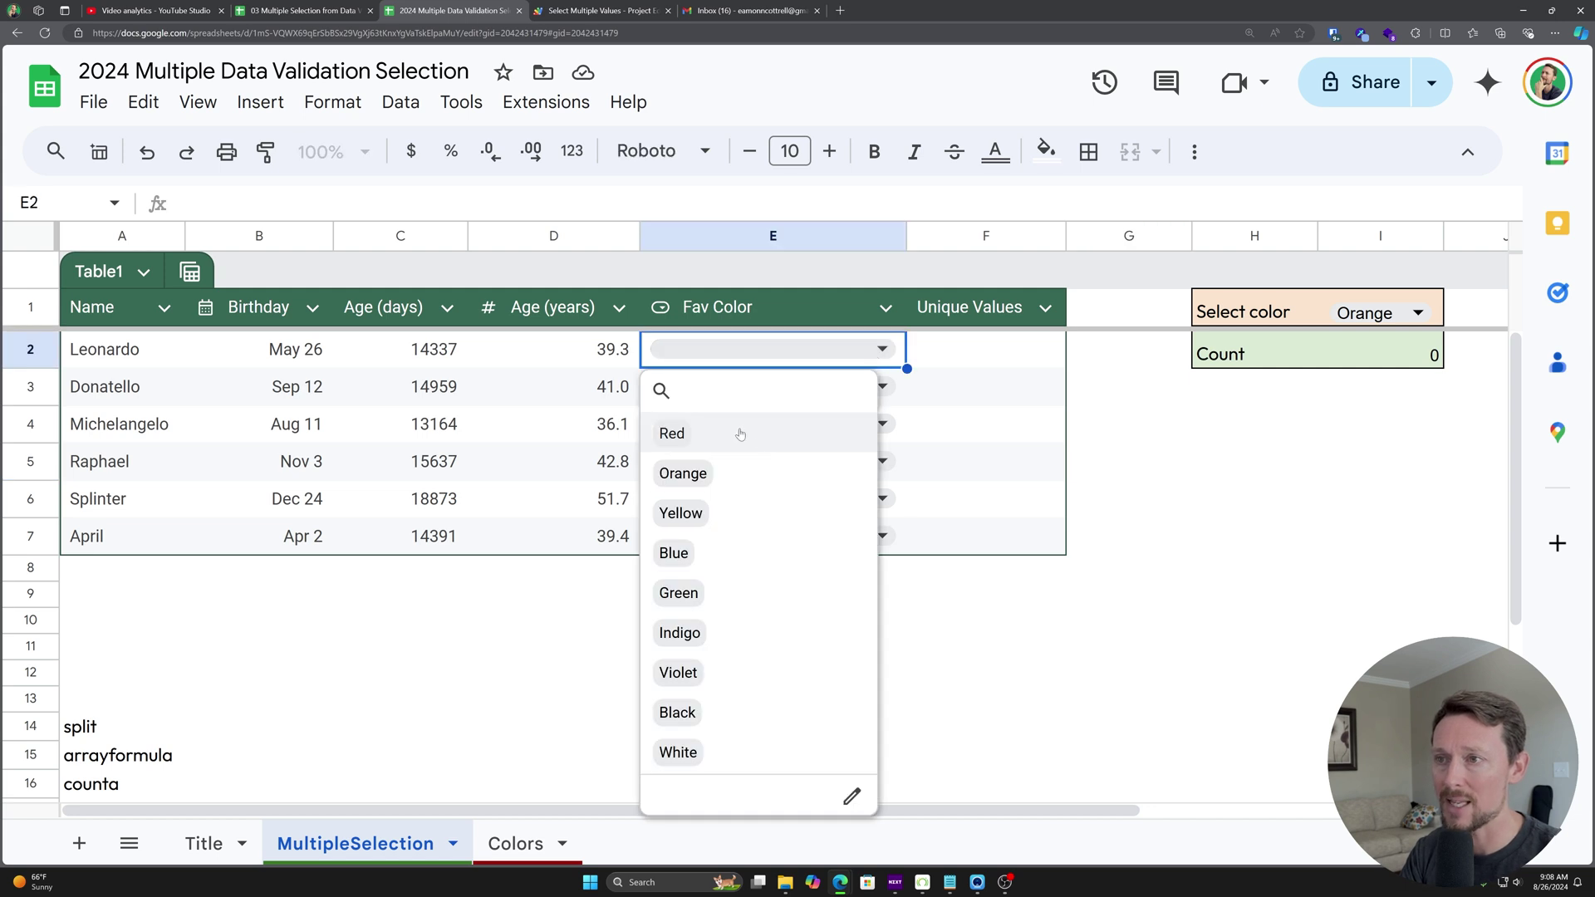
left_click(852, 796)
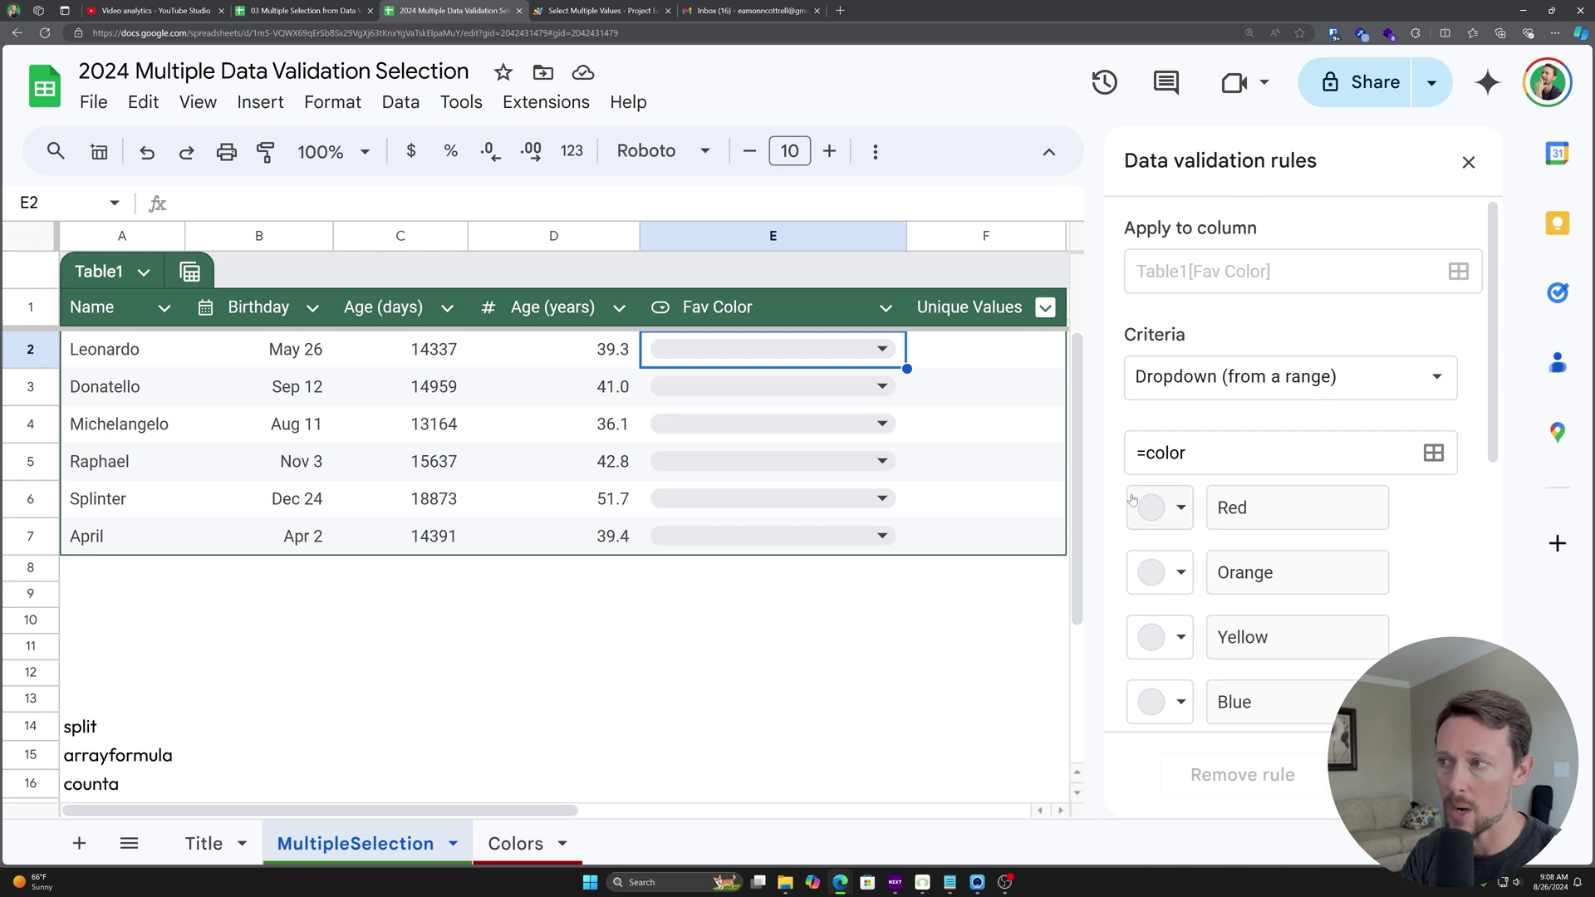
Step: Turn off Allow multiple selections in the Fav Color validation rule and save it
left_click_drag(1146, 453, 1186, 455)
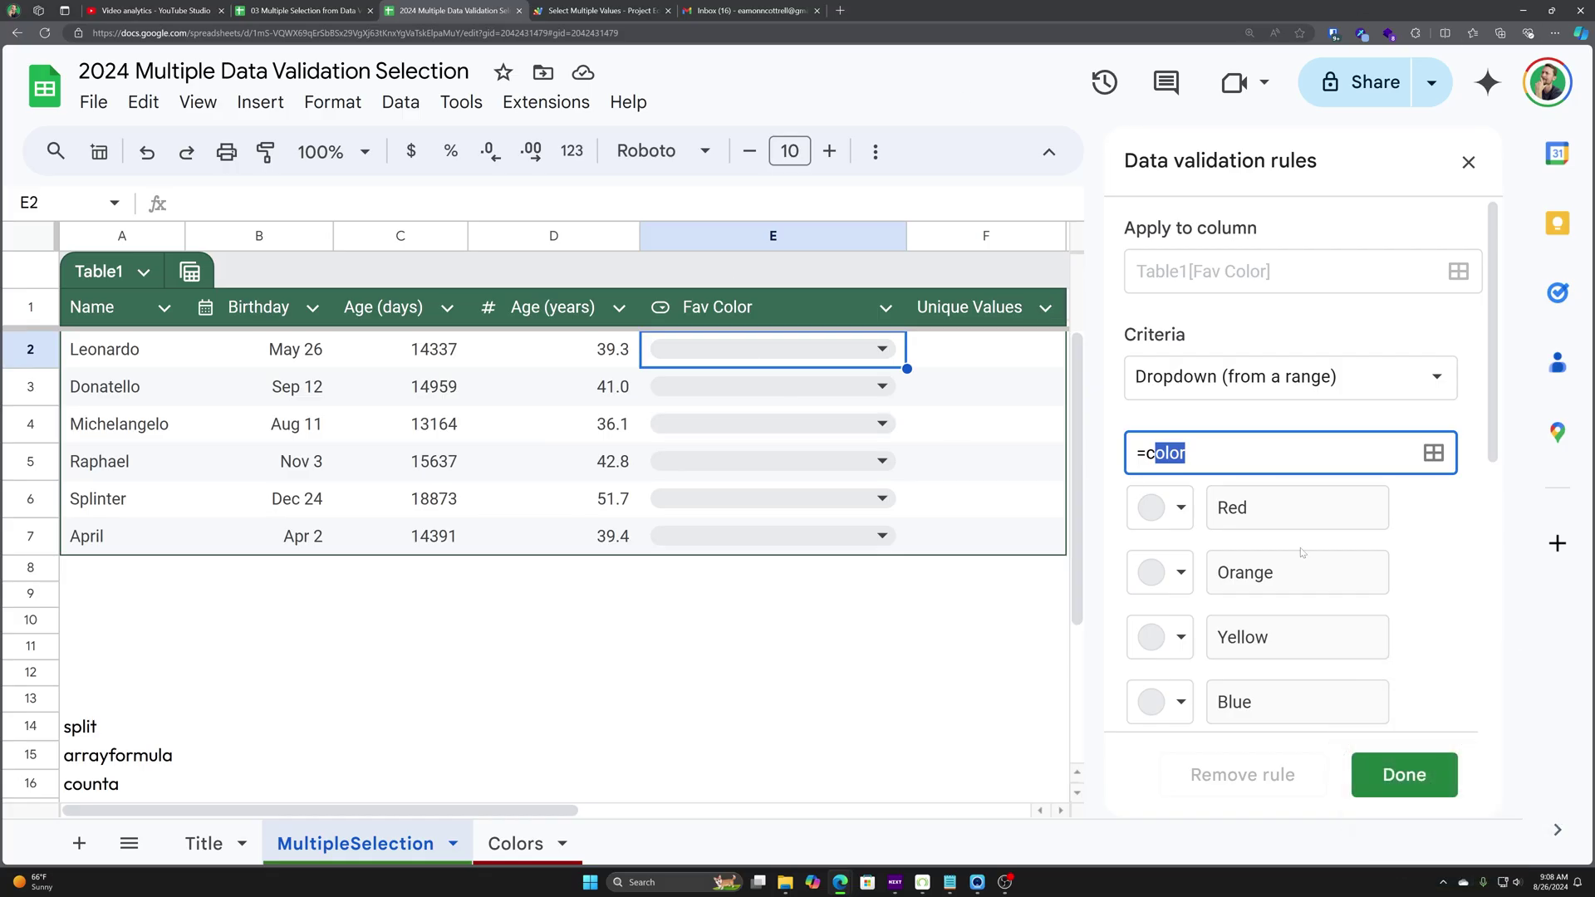
scroll(1301, 551, "down", 6)
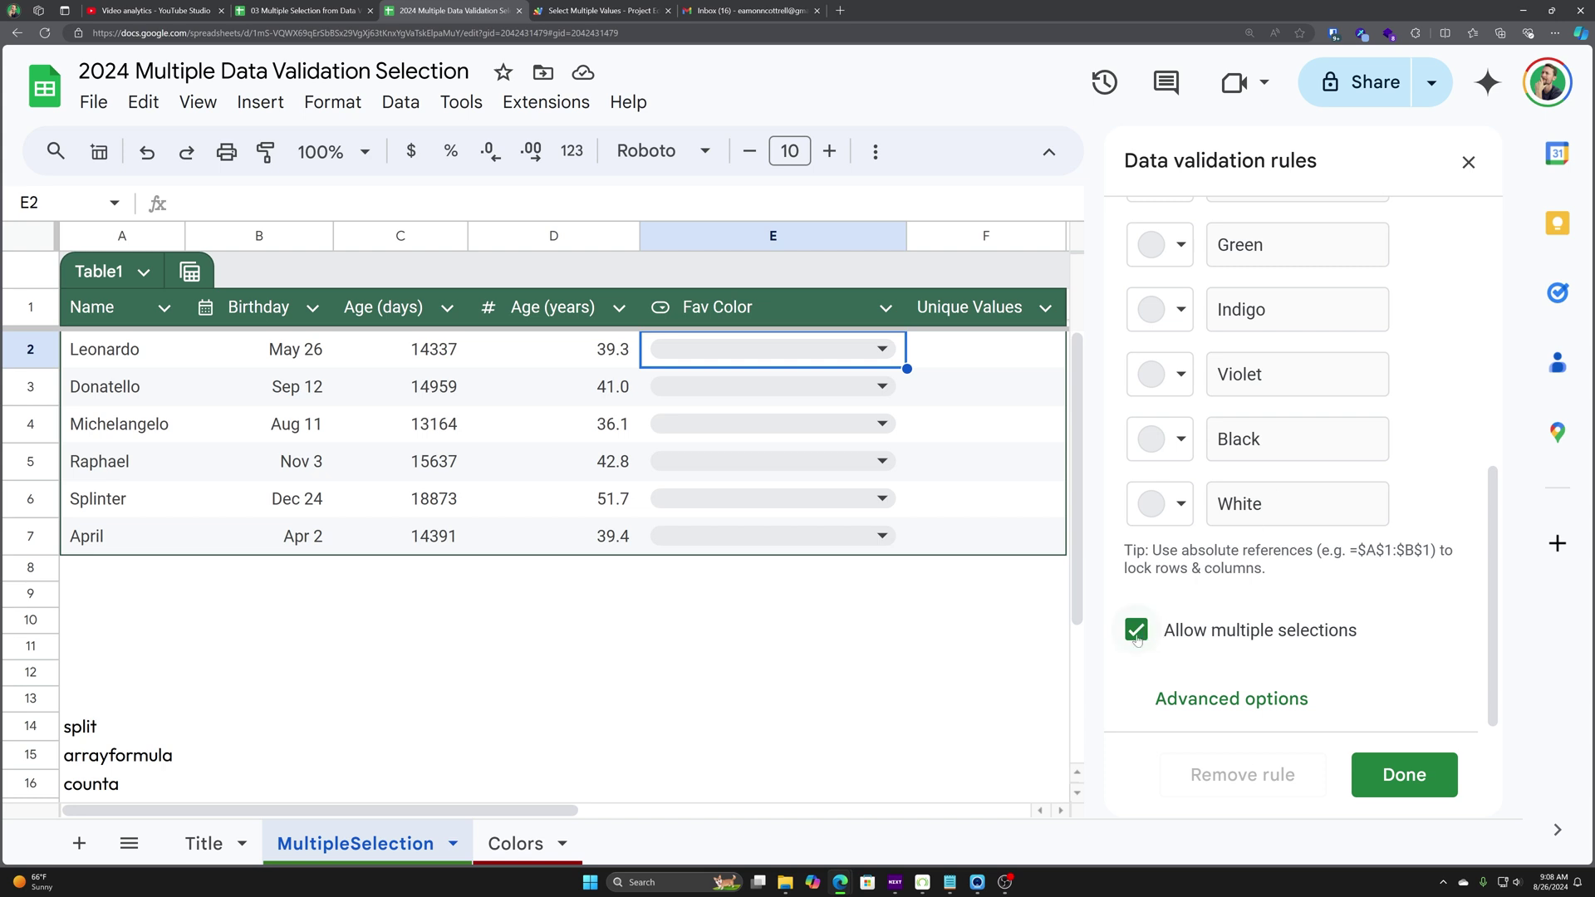
left_click(1137, 638)
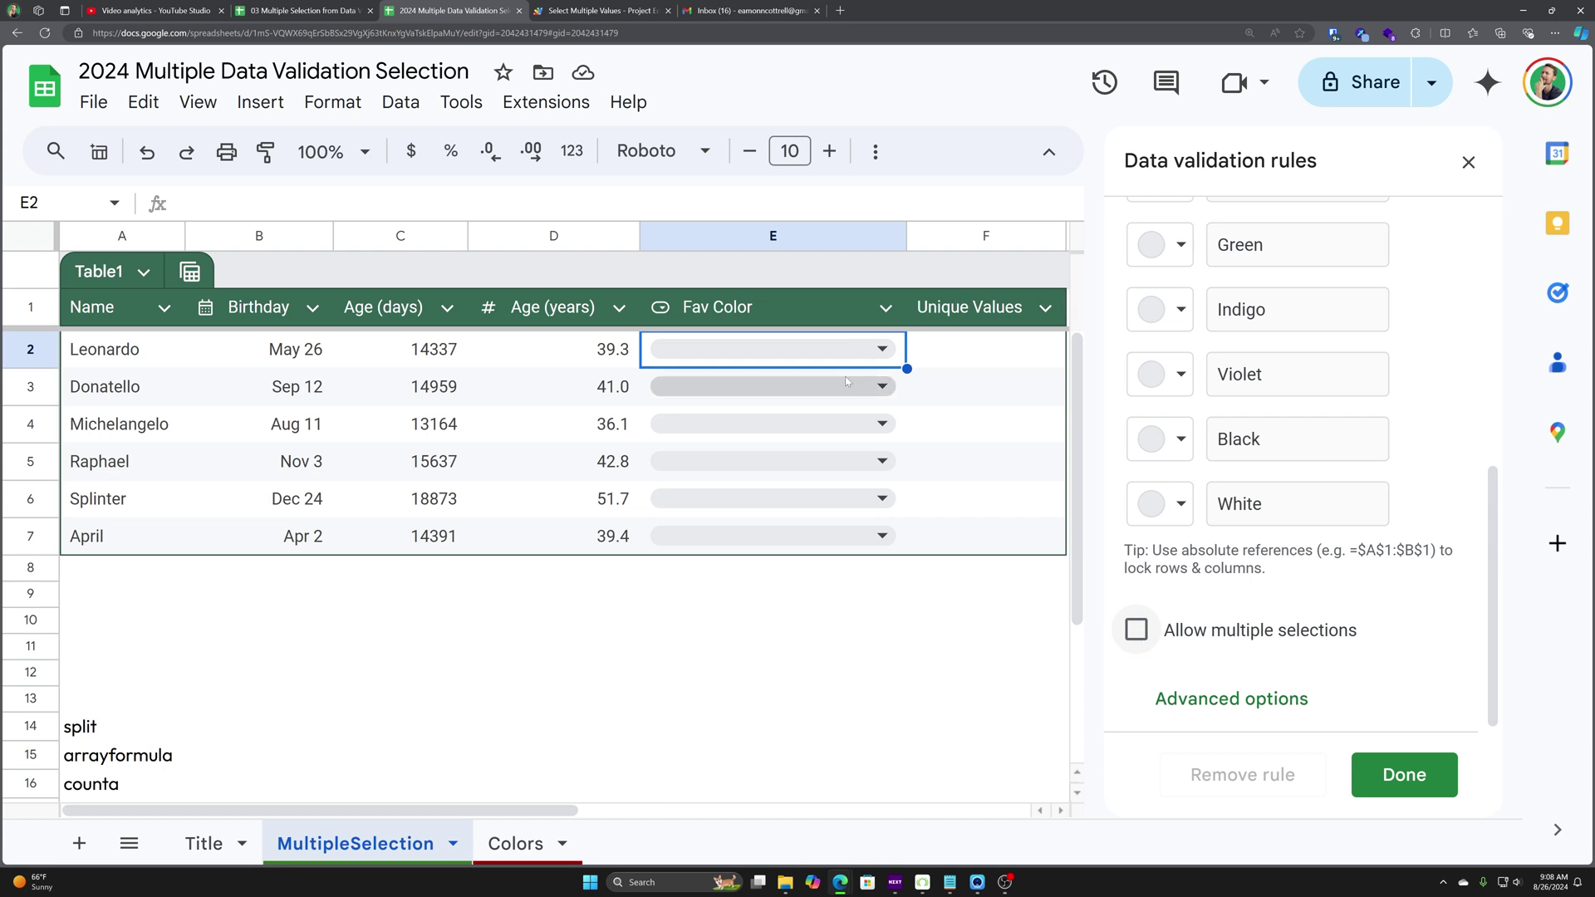
left_click(823, 349)
left_click(771, 436)
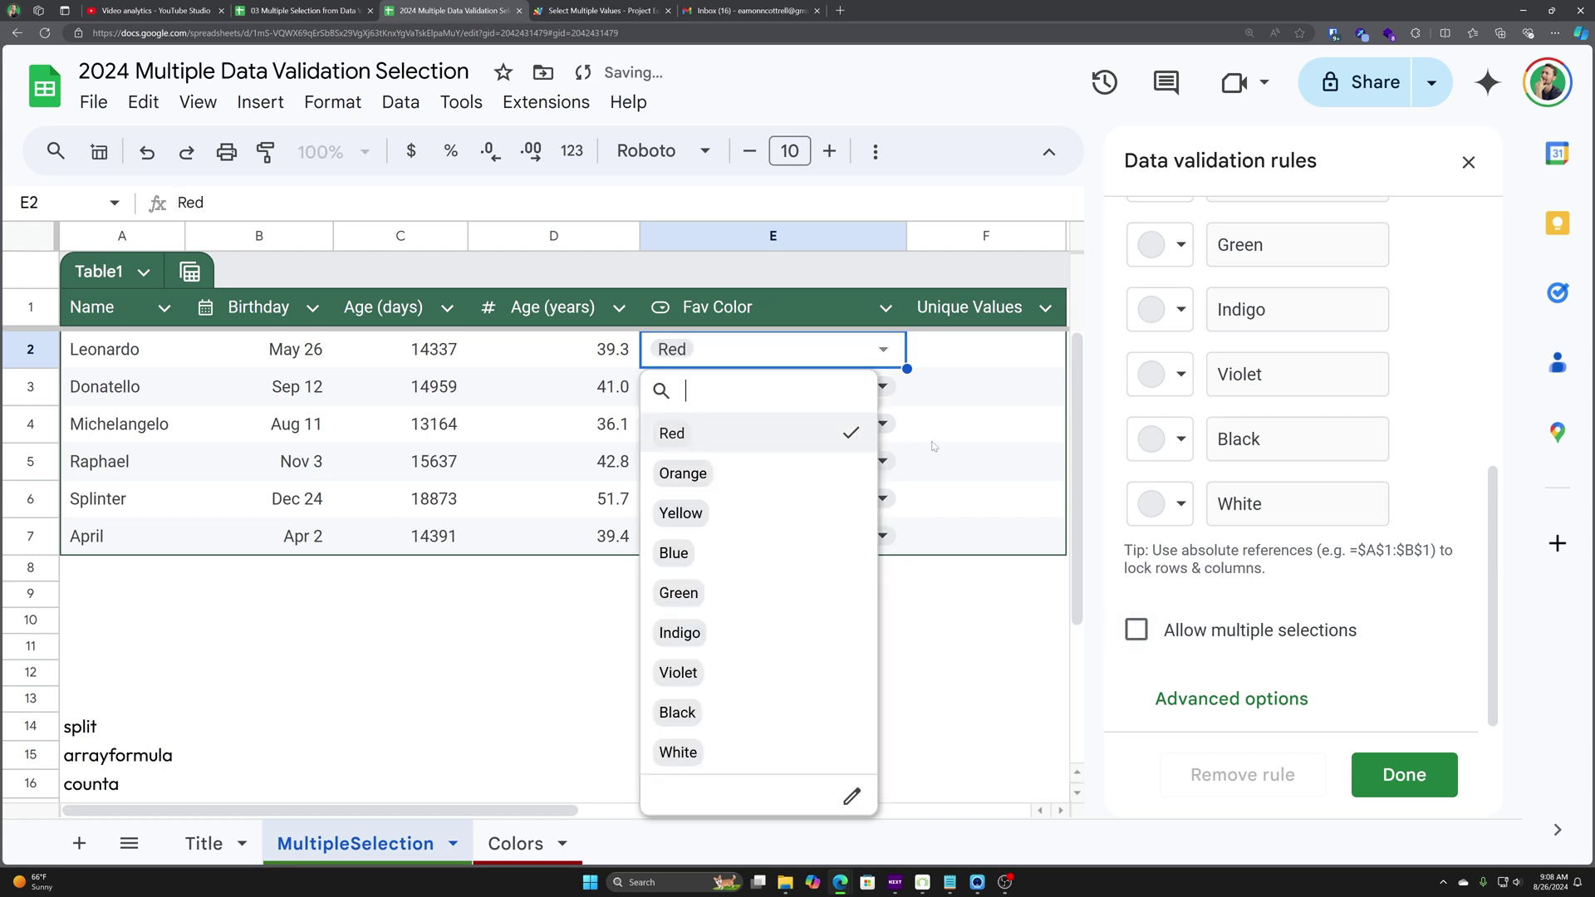
left_click(898, 456)
left_click(1410, 785)
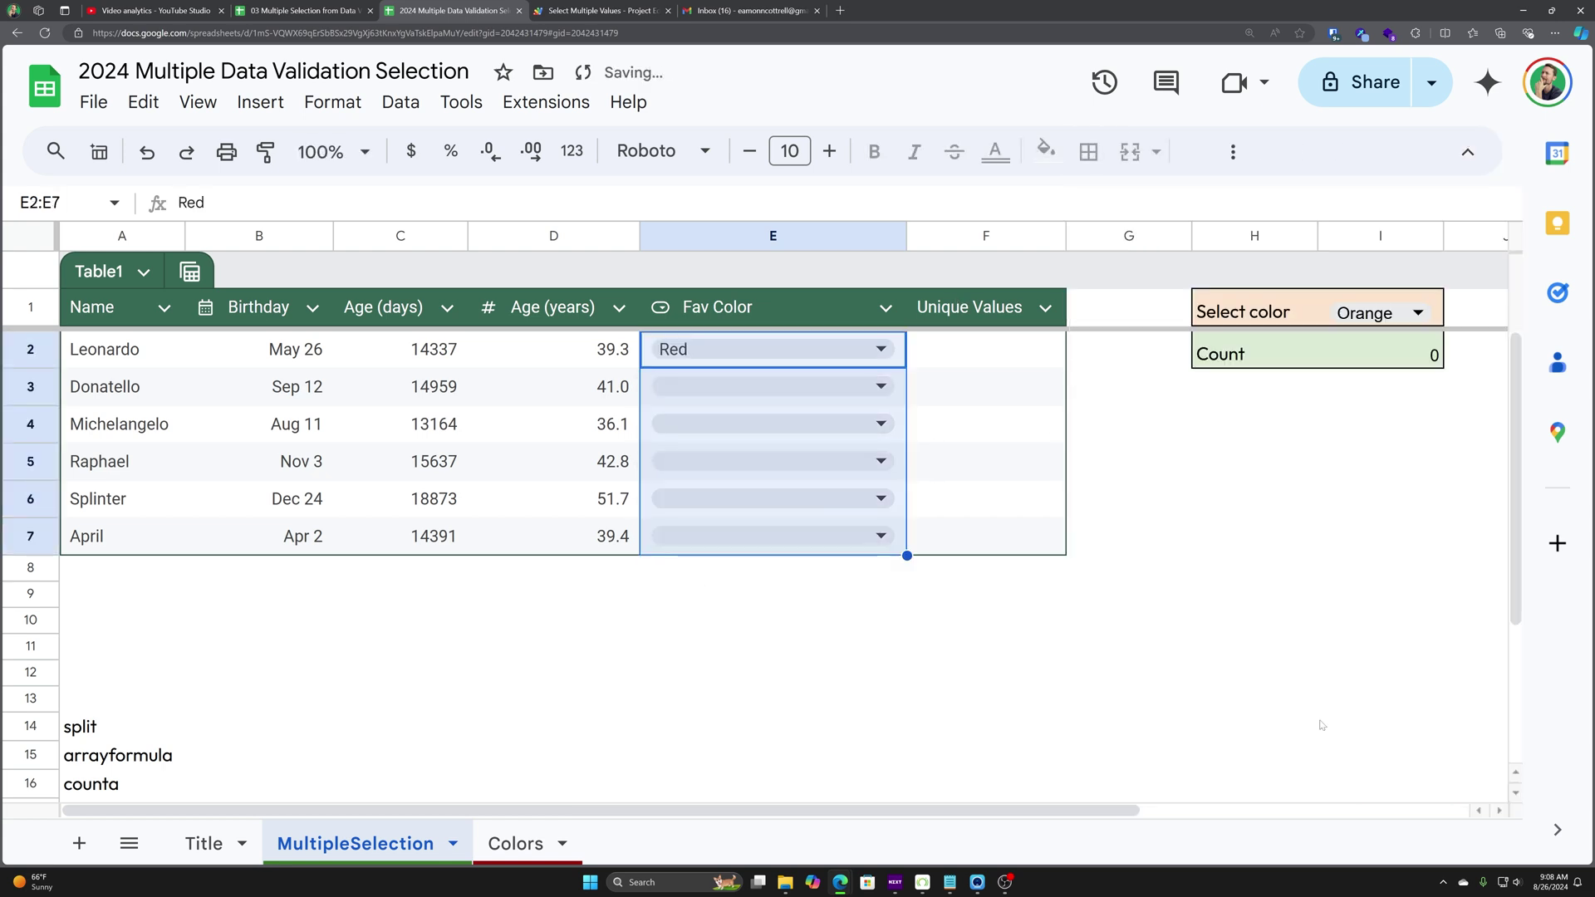
Step: Set Leonardo's Fav Color to Blue from the dropdown
left_click(810, 348)
left_click(810, 478)
left_click(810, 349)
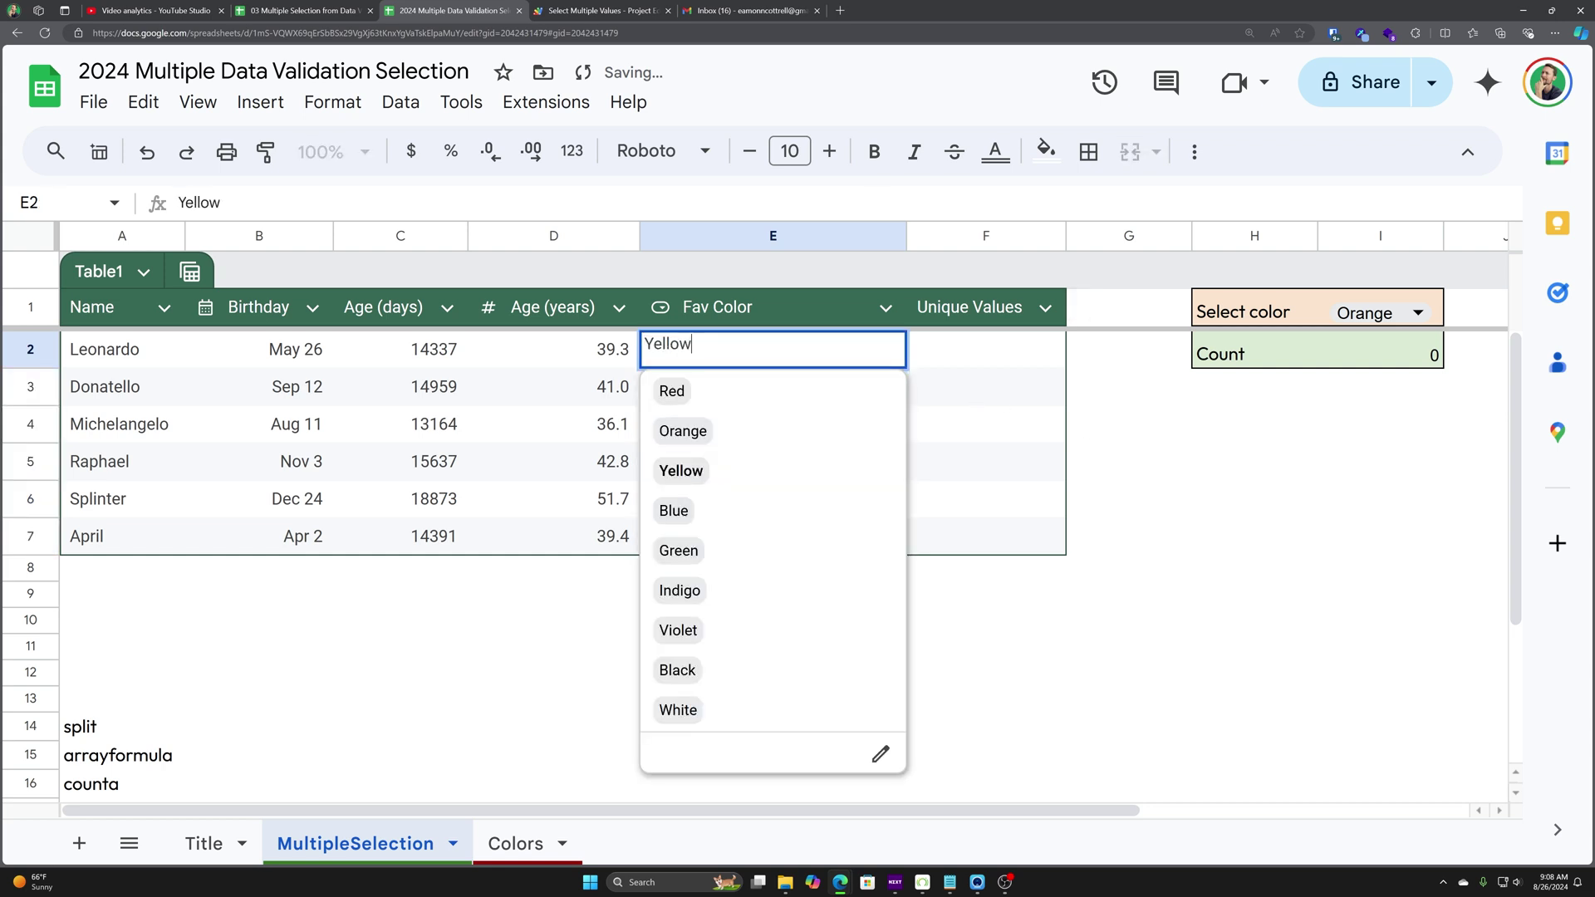
left_click(801, 509)
Step: Reopen the Fav Color rule, turn multiple selections back on, and save
left_click(881, 349)
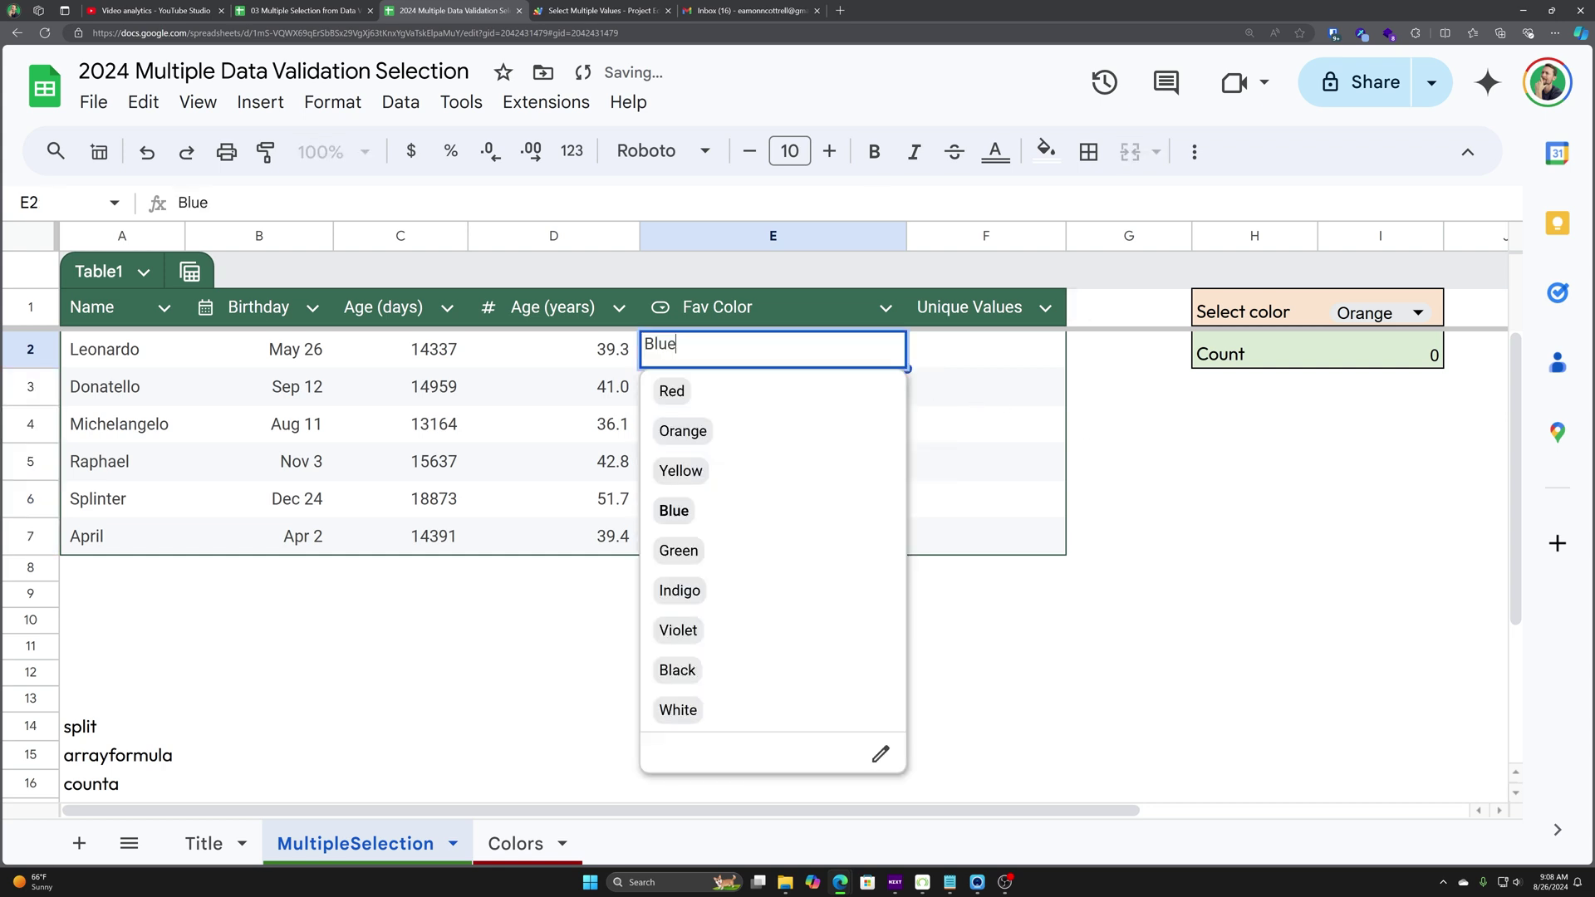
left_click(875, 751)
scroll(1324, 535, "down", 3)
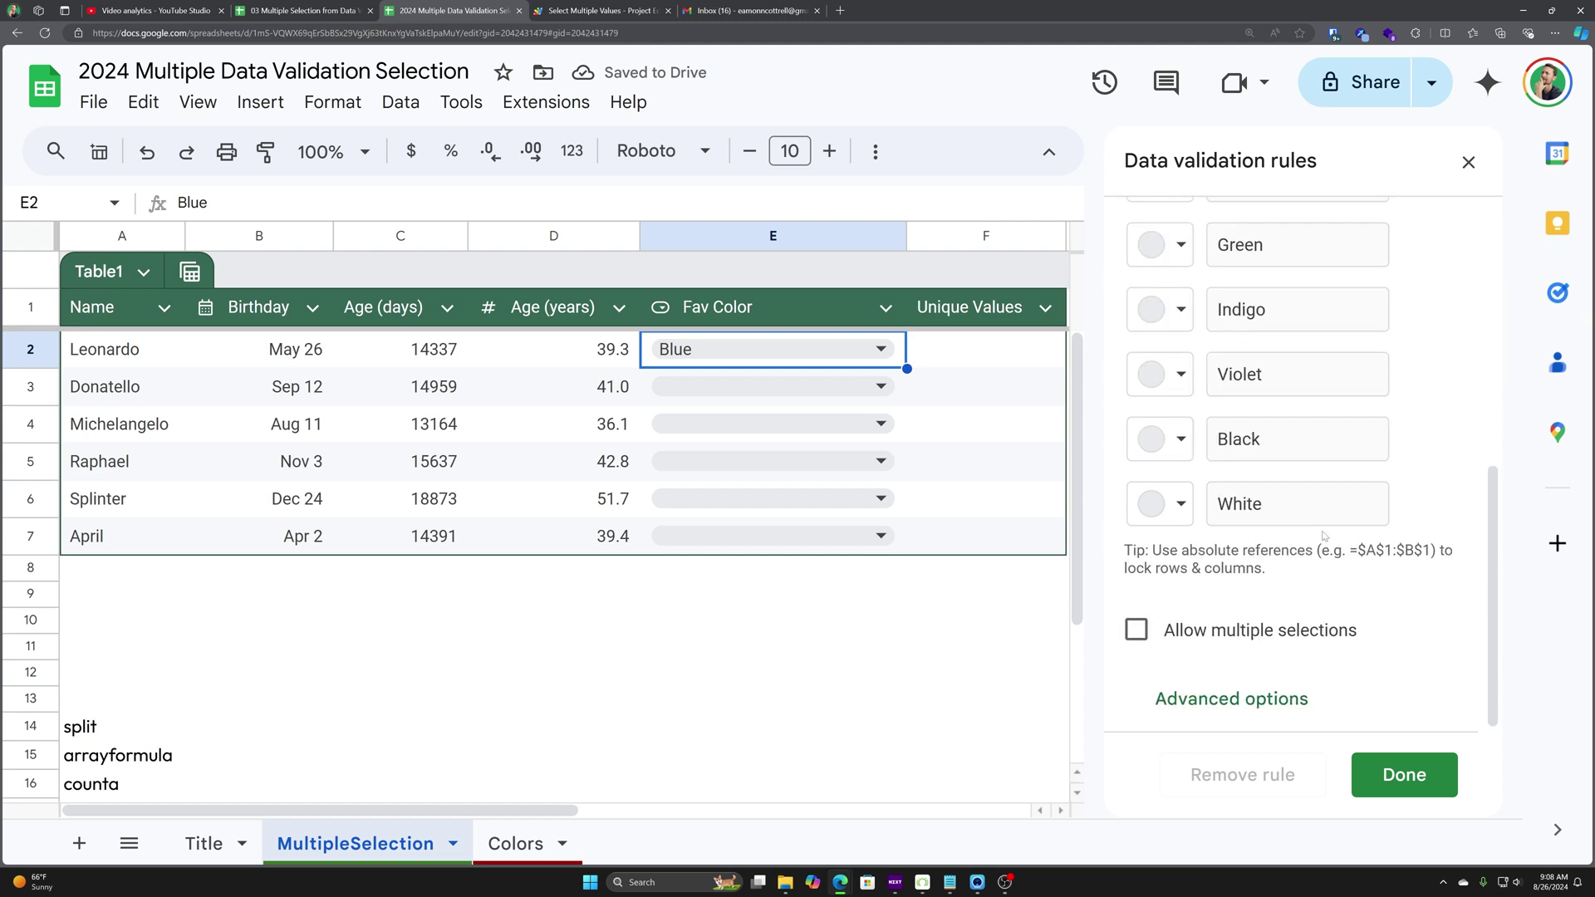
left_click(1137, 629)
left_click(1404, 774)
Step: Set Leonardo's Fav Color to Blue, Red and Indigo
left_click(837, 363)
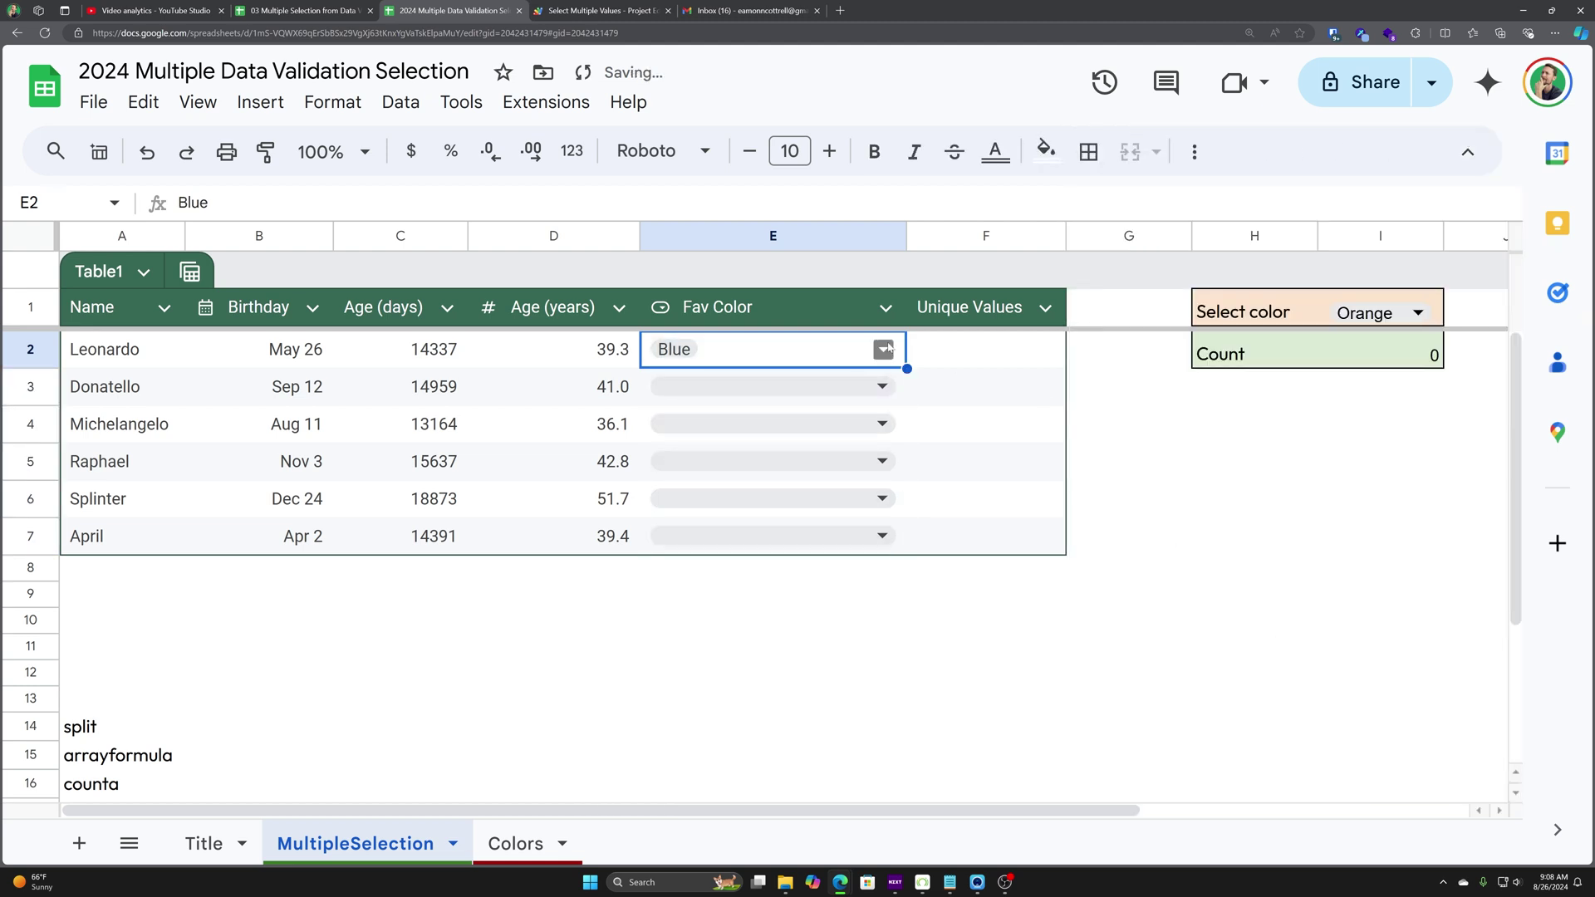
left_click(882, 349)
left_click(769, 433)
left_click(769, 473)
left_click(769, 512)
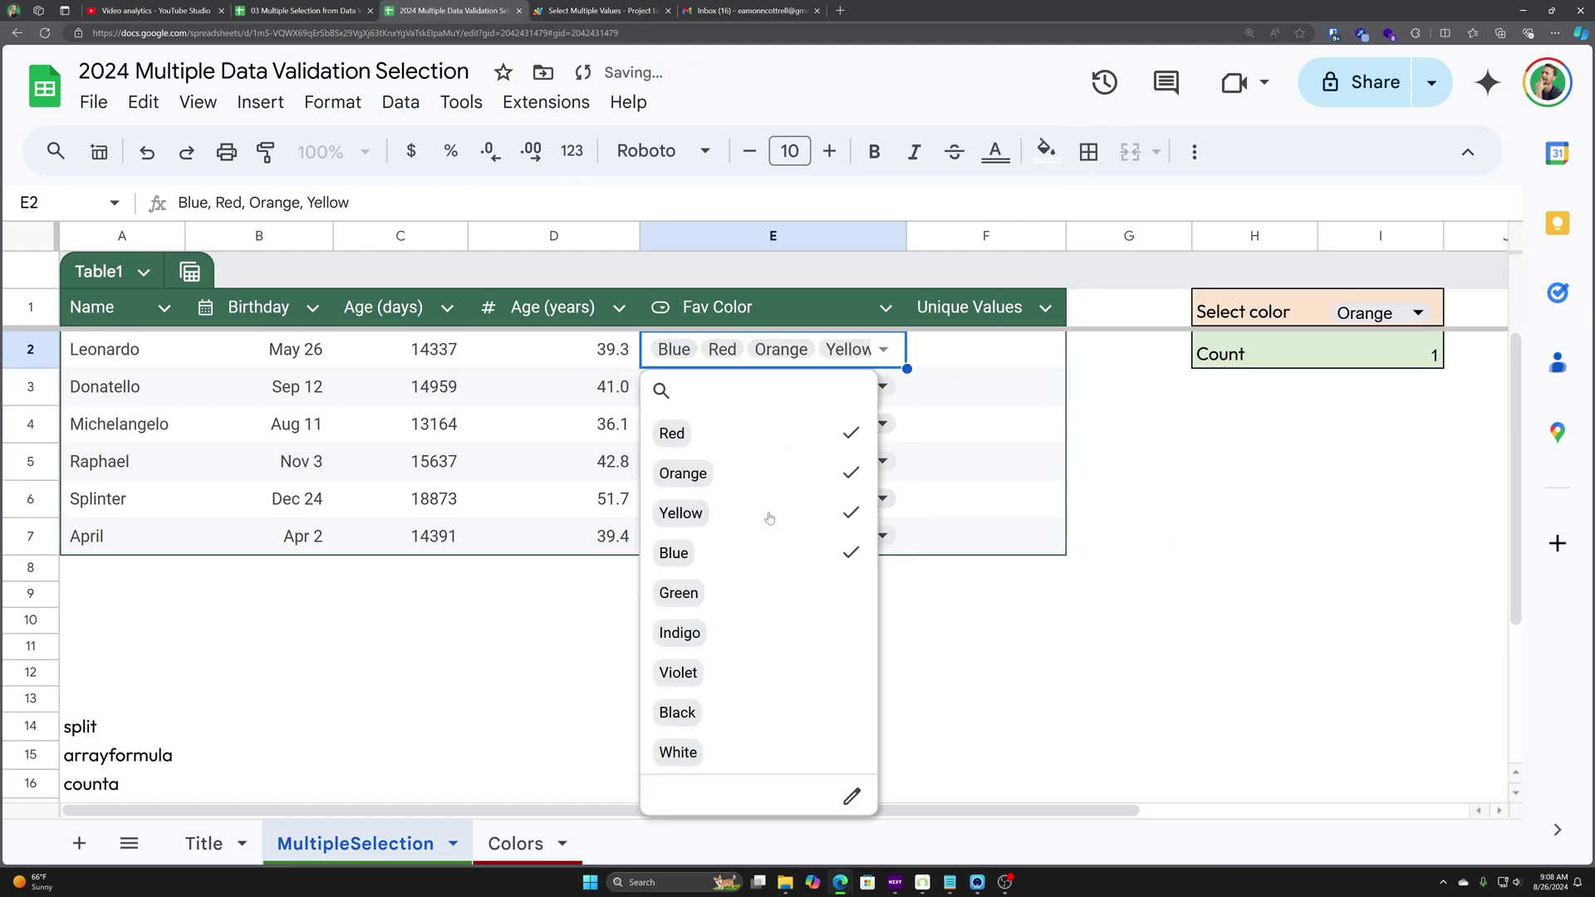
left_click(764, 633)
left_click(806, 475)
left_click(790, 513)
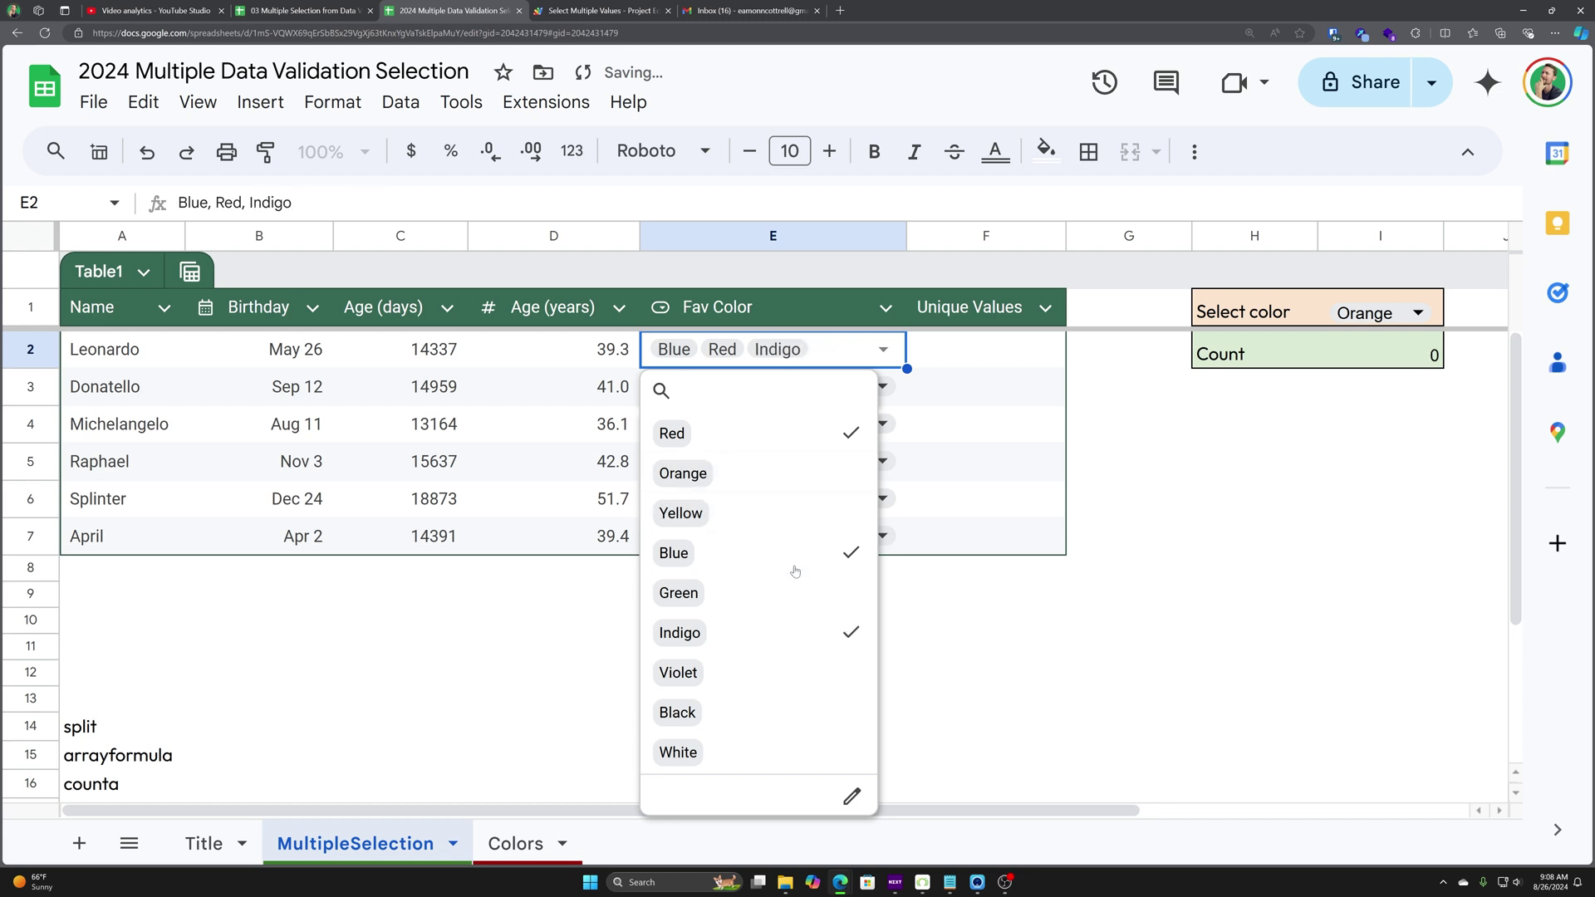
left_click(955, 501)
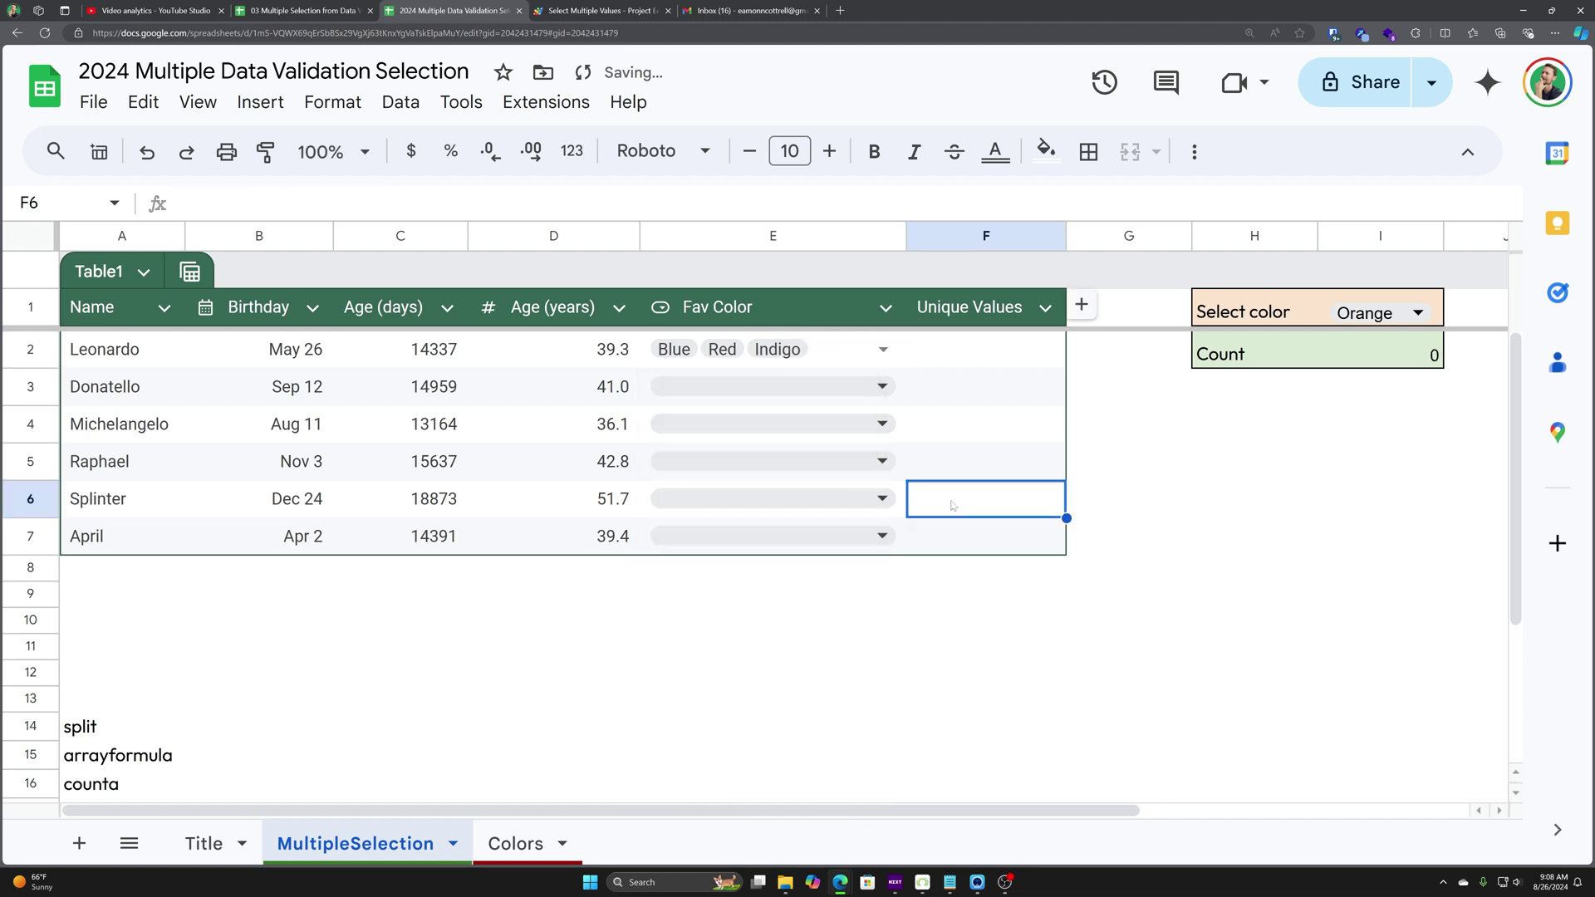
Step: Give Donatello Orange and Green, and set E4 to Orange
left_click(803, 384)
left_click(776, 511)
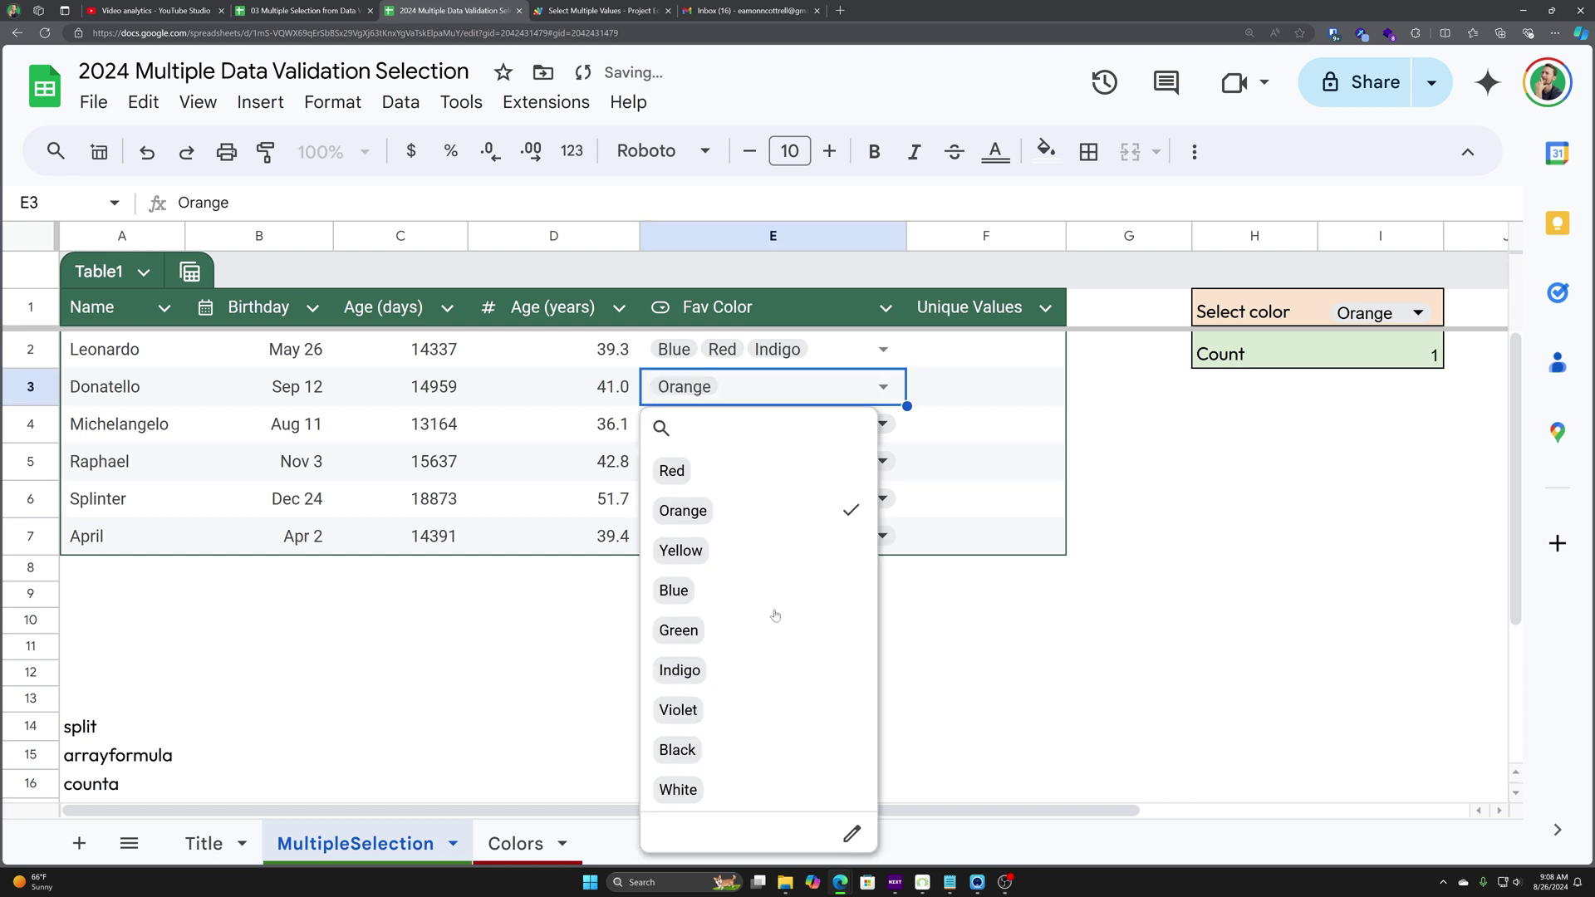
left_click(781, 630)
left_click(986, 536)
left_click(872, 424)
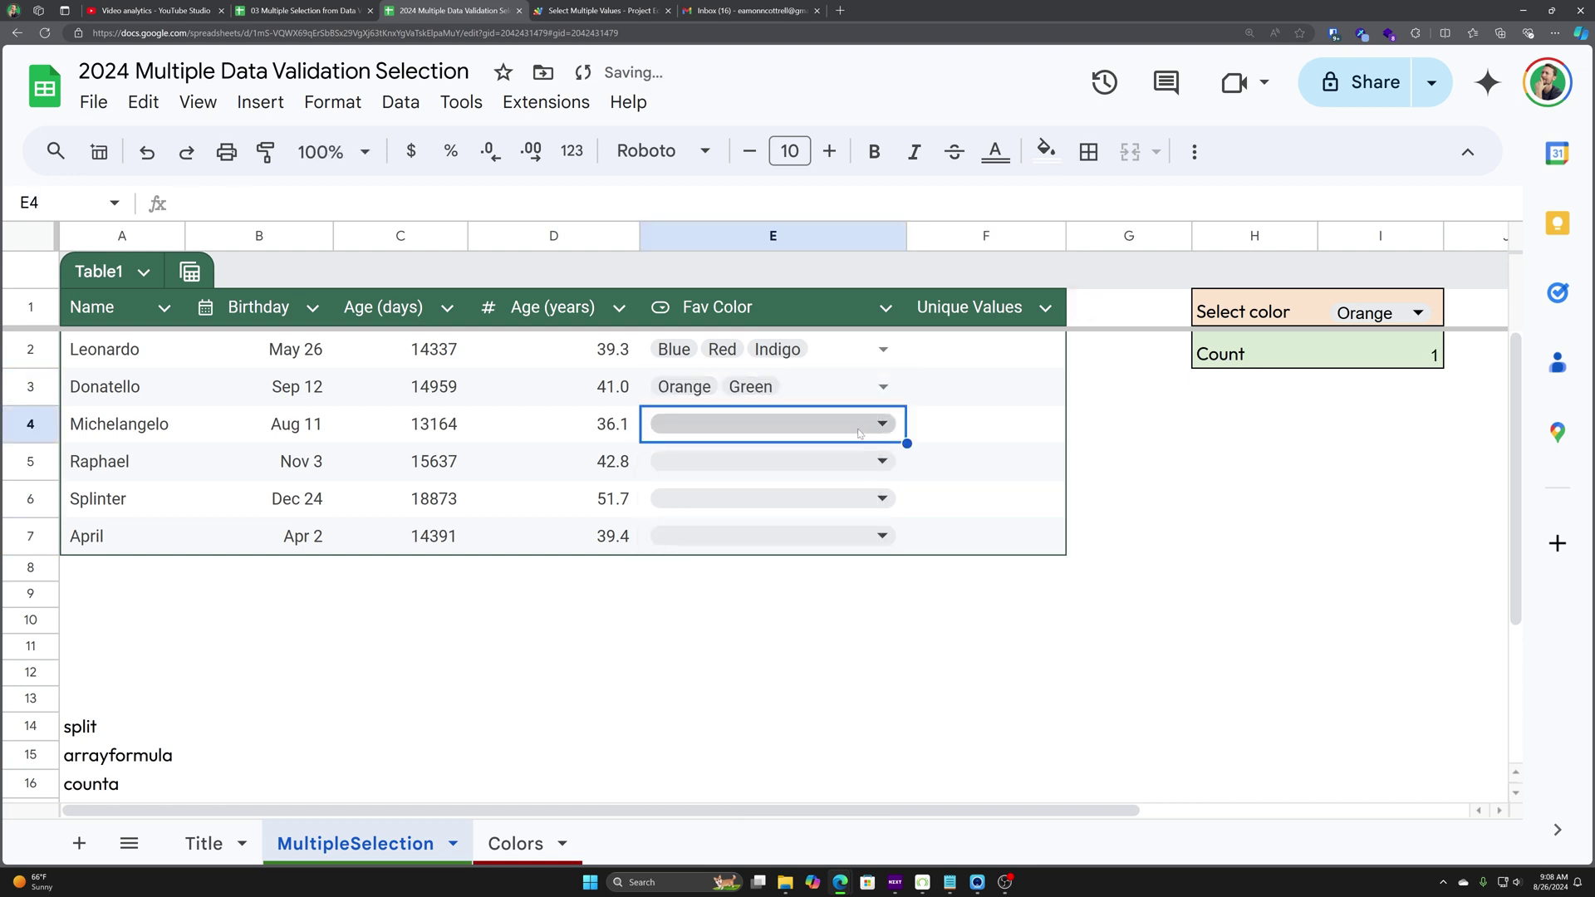
left_click(696, 550)
Step: Set E5 to Yellow, Green, Black and E6 to Yellow, Green
left_click(974, 508)
left_click(882, 461)
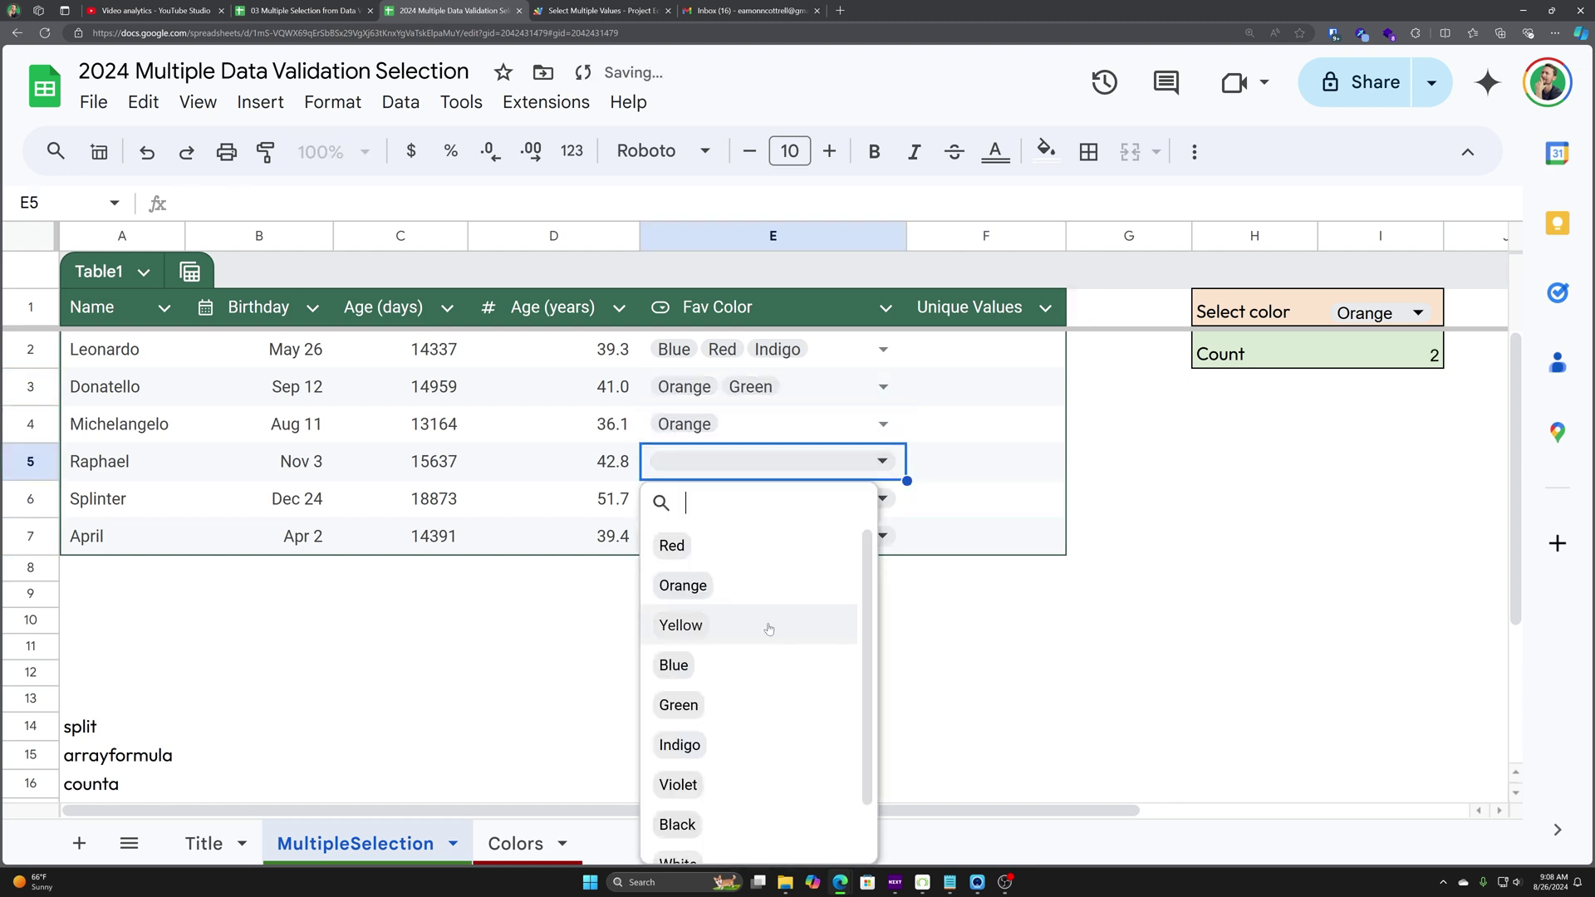
left_click(765, 623)
left_click(765, 702)
left_click(765, 822)
scroll(797, 747, "down", 1)
left_click(972, 498)
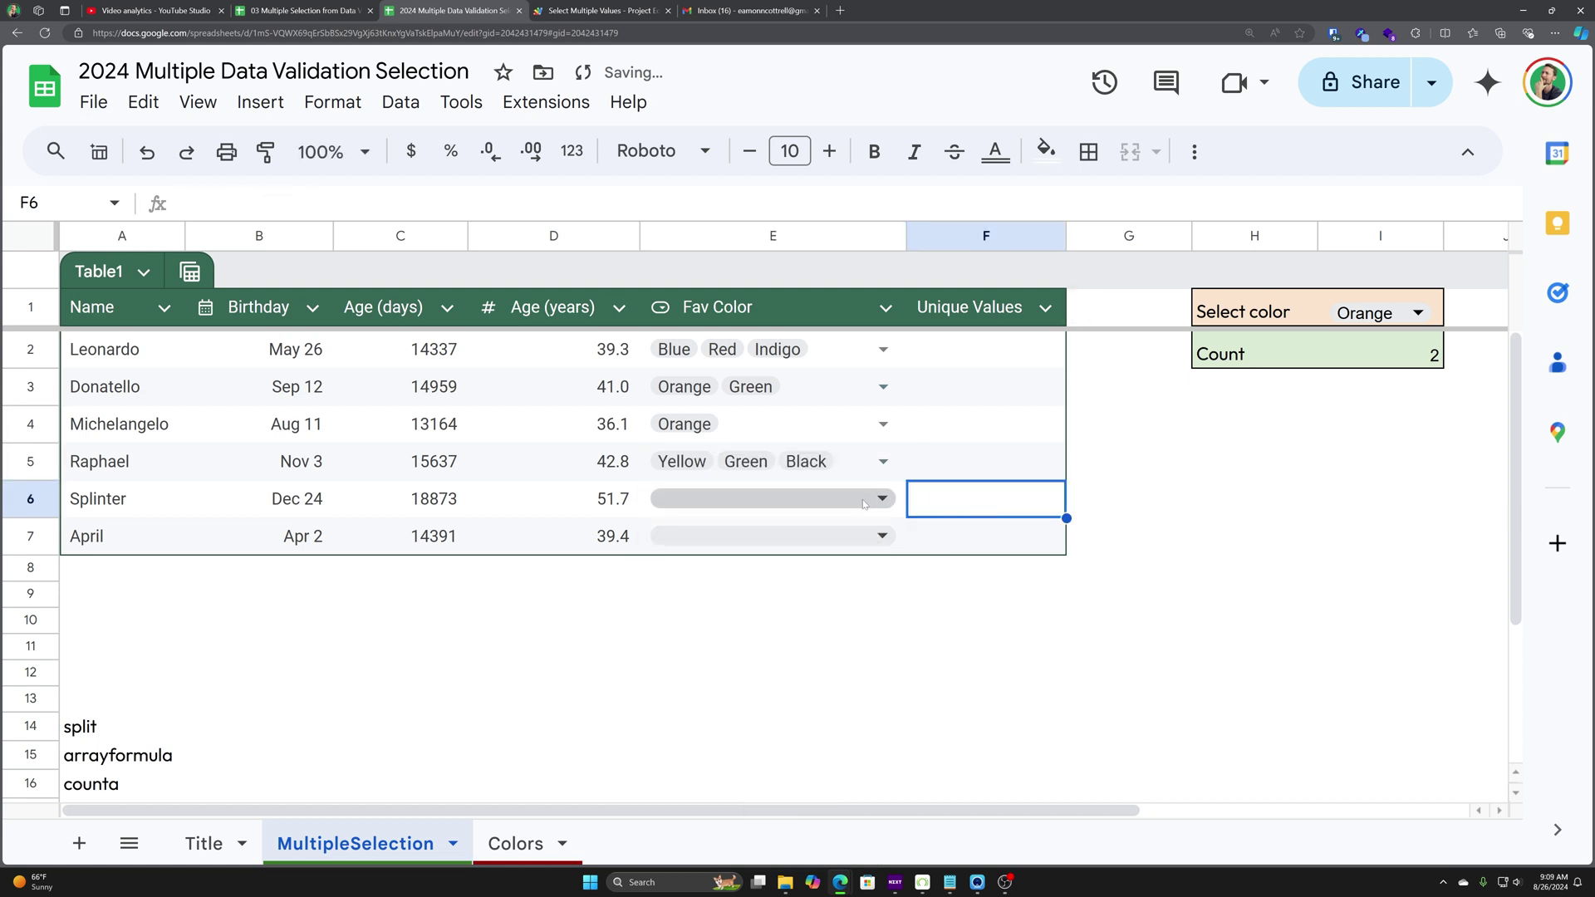
left_click(882, 499)
left_click(765, 662)
left_click(765, 740)
left_click(980, 536)
Step: Set April's colours in E7 to Black and Blue
left_click(880, 536)
scroll(811, 676, "down", 2)
left_click(748, 759)
left_click(747, 756)
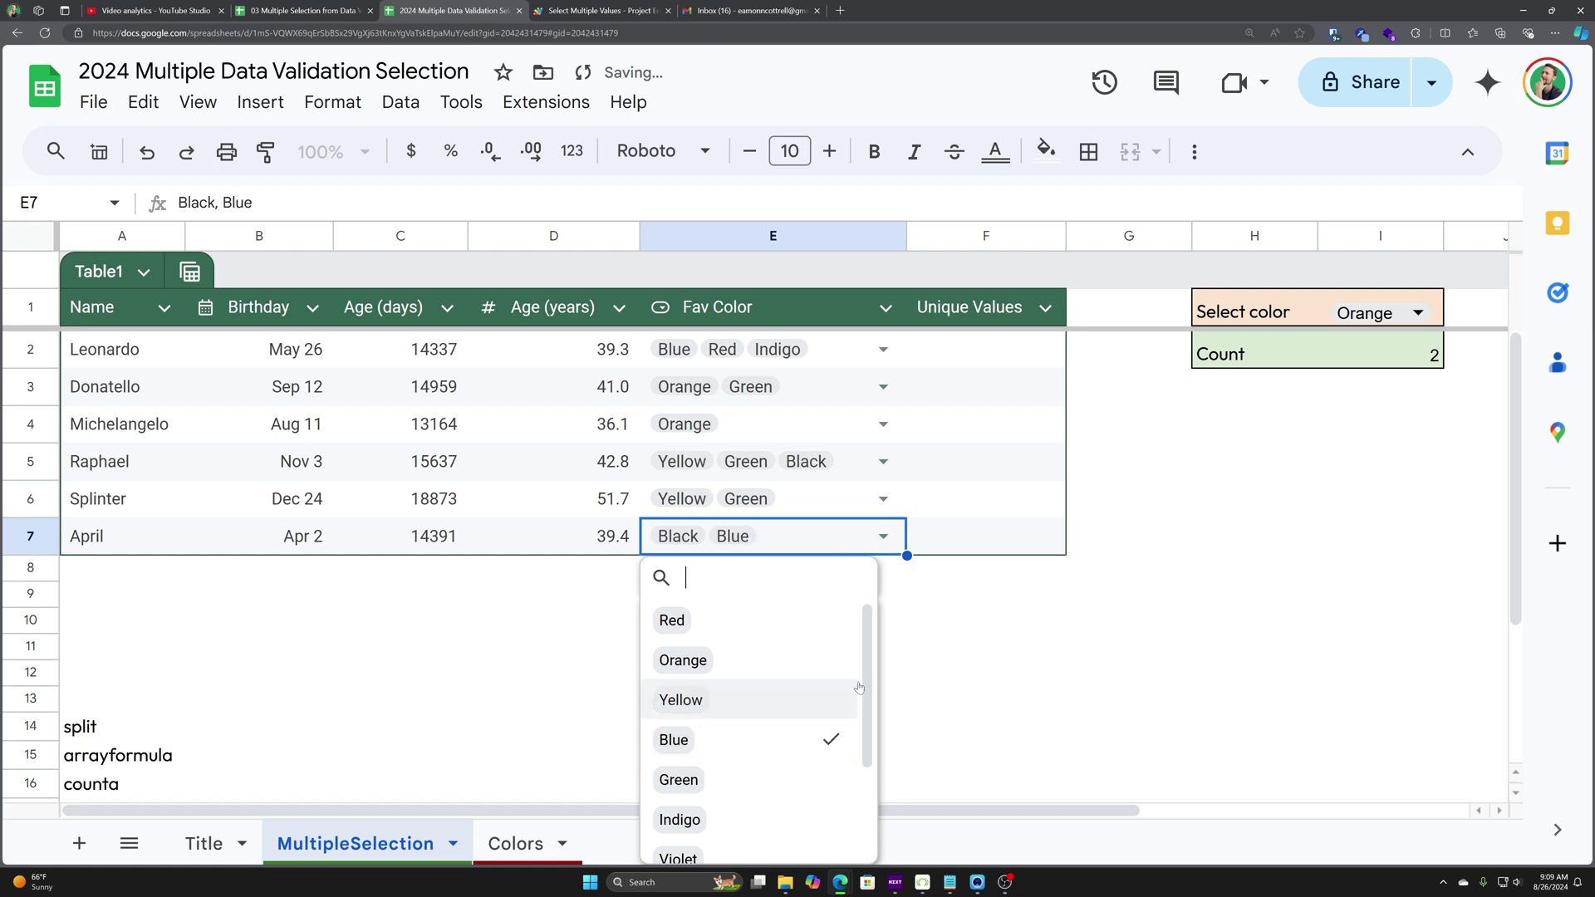
scroll(962, 517, "down", 3)
left_click(968, 498)
scroll(972, 532, "up", 3)
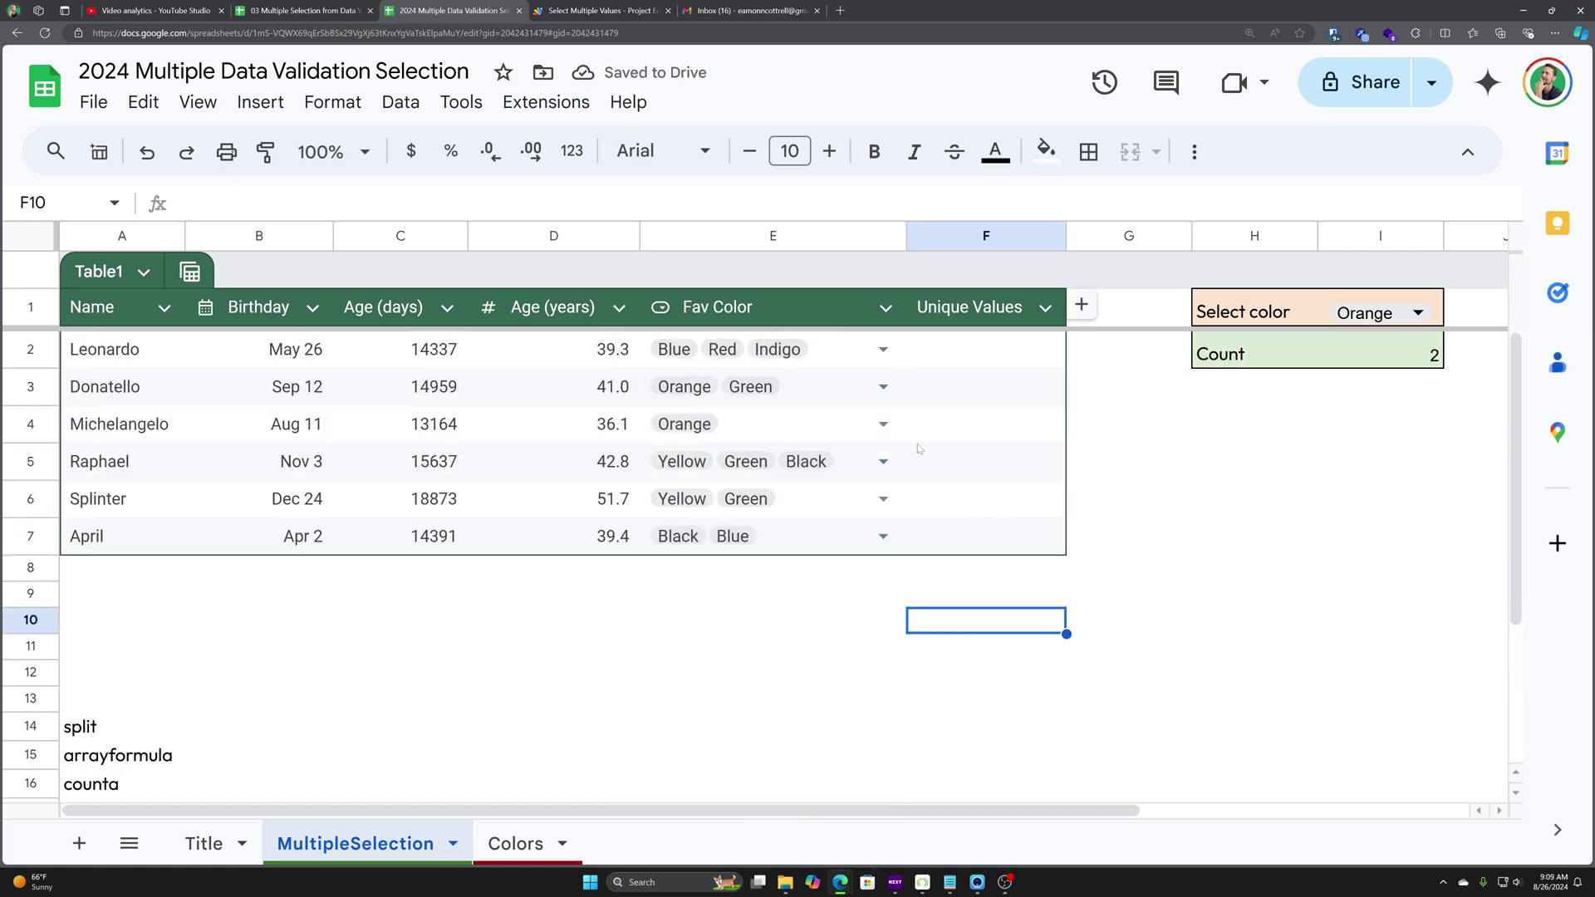
key("ctrl+Right")
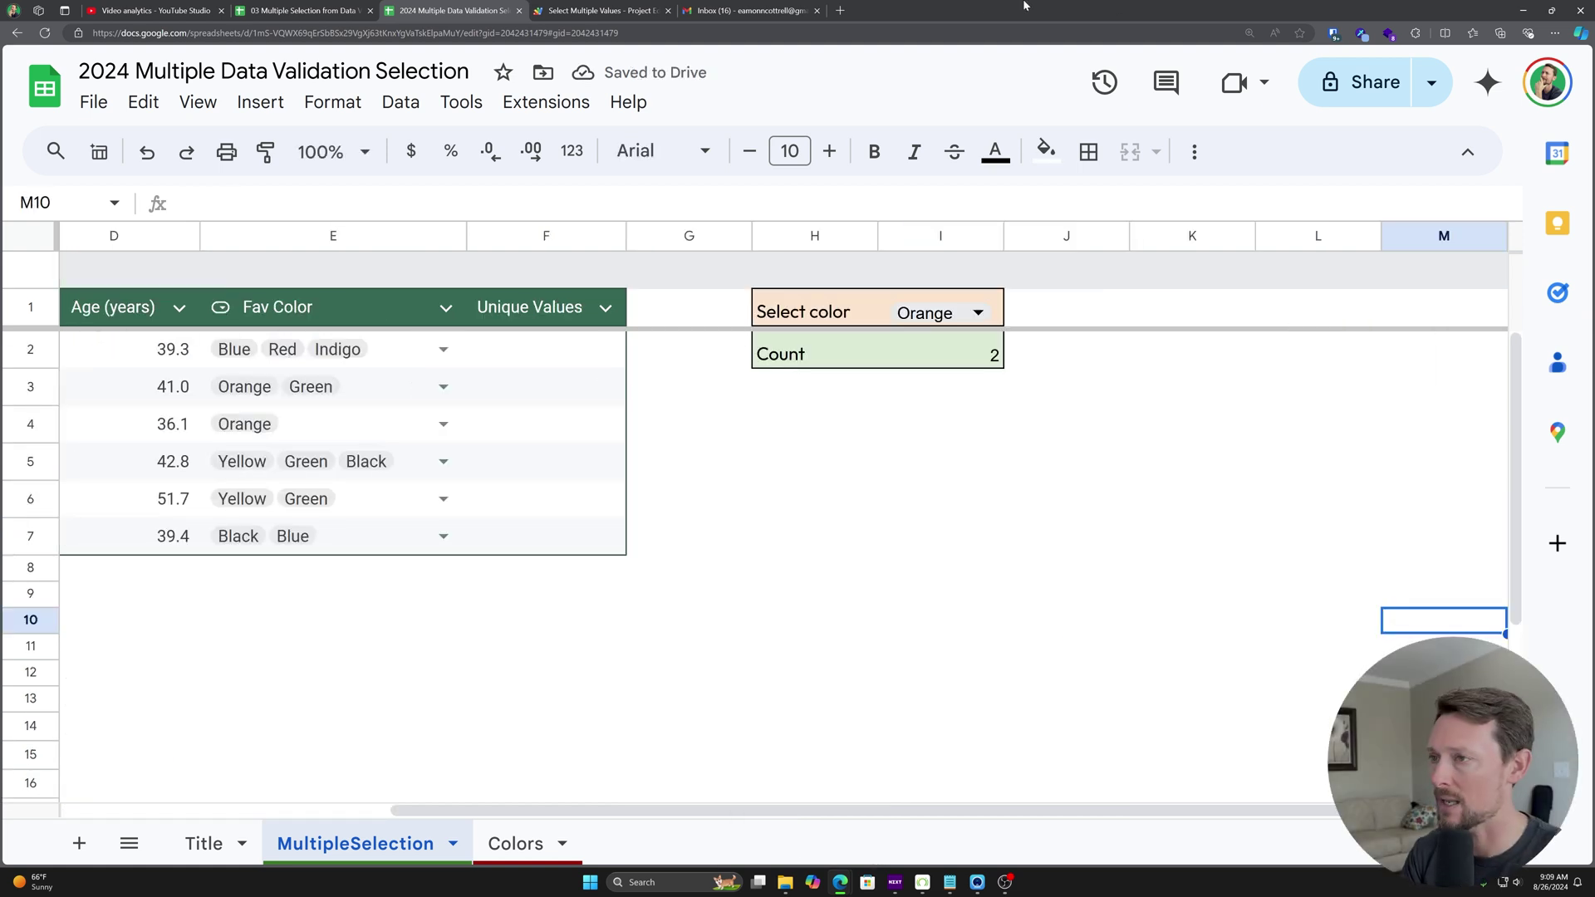
scroll(602, 542, "left", 3)
scroll(601, 542, "left", 3)
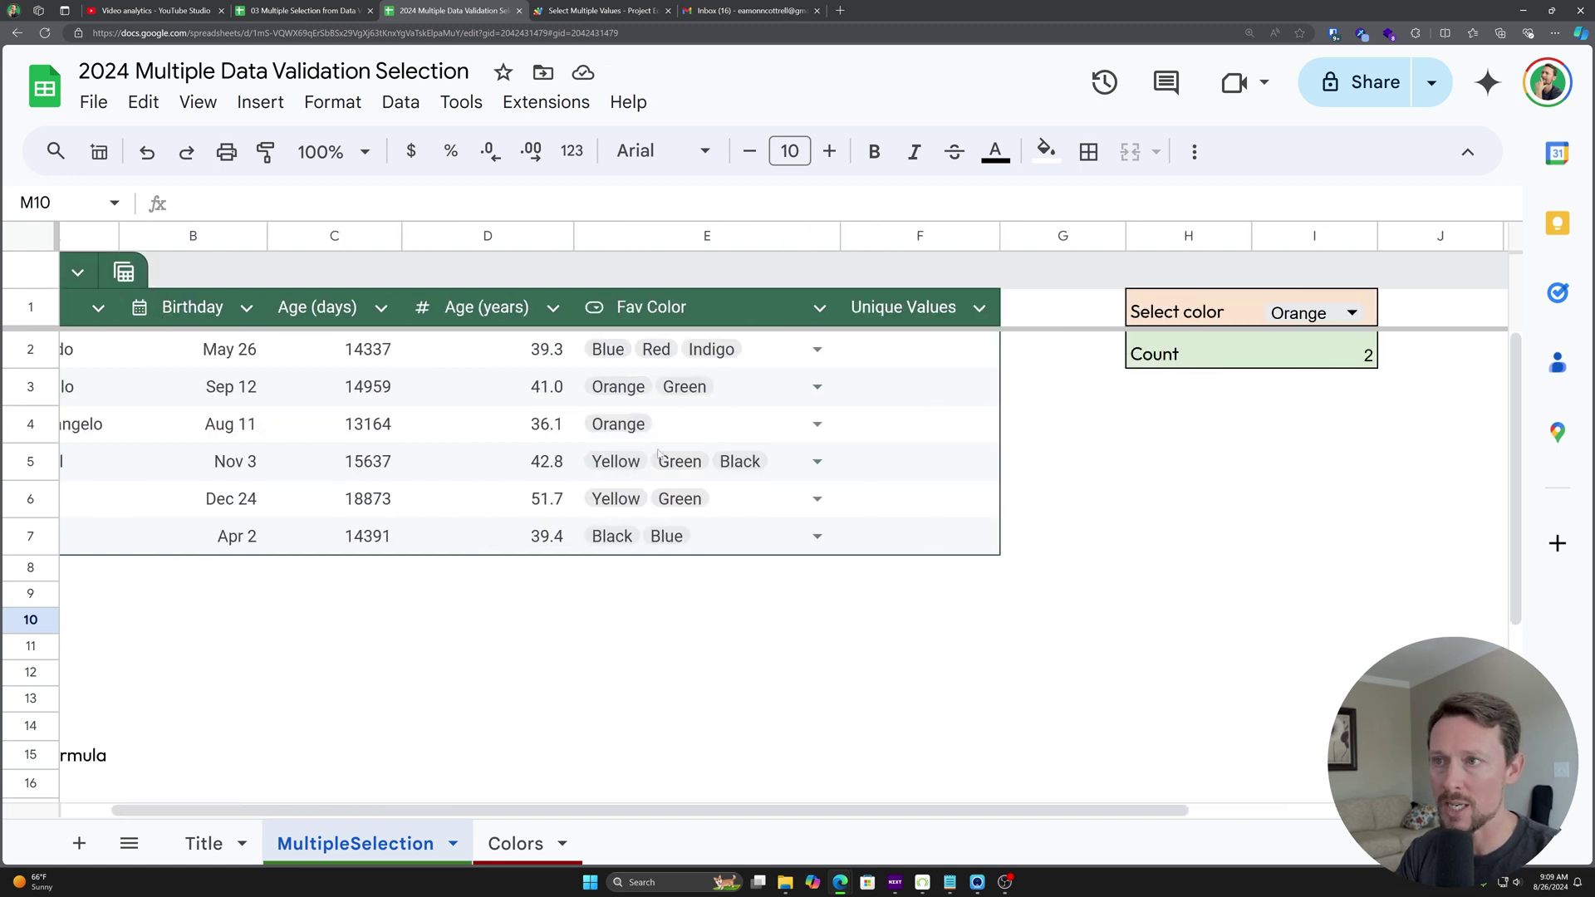
scroll(636, 534, "down", 2)
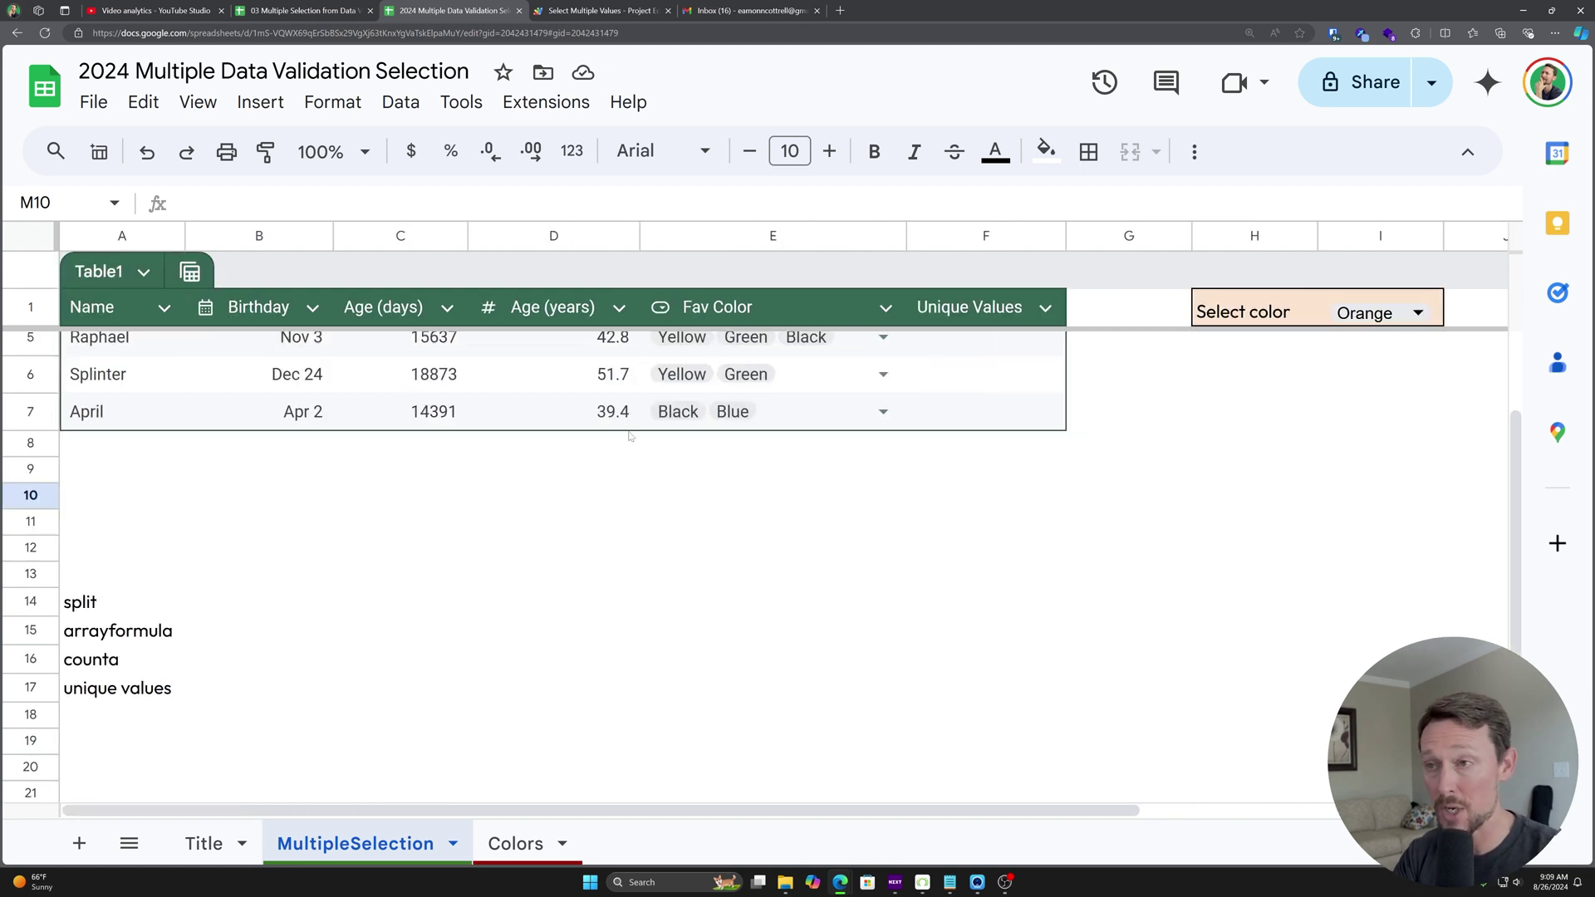
scroll(731, 609, "up", 2)
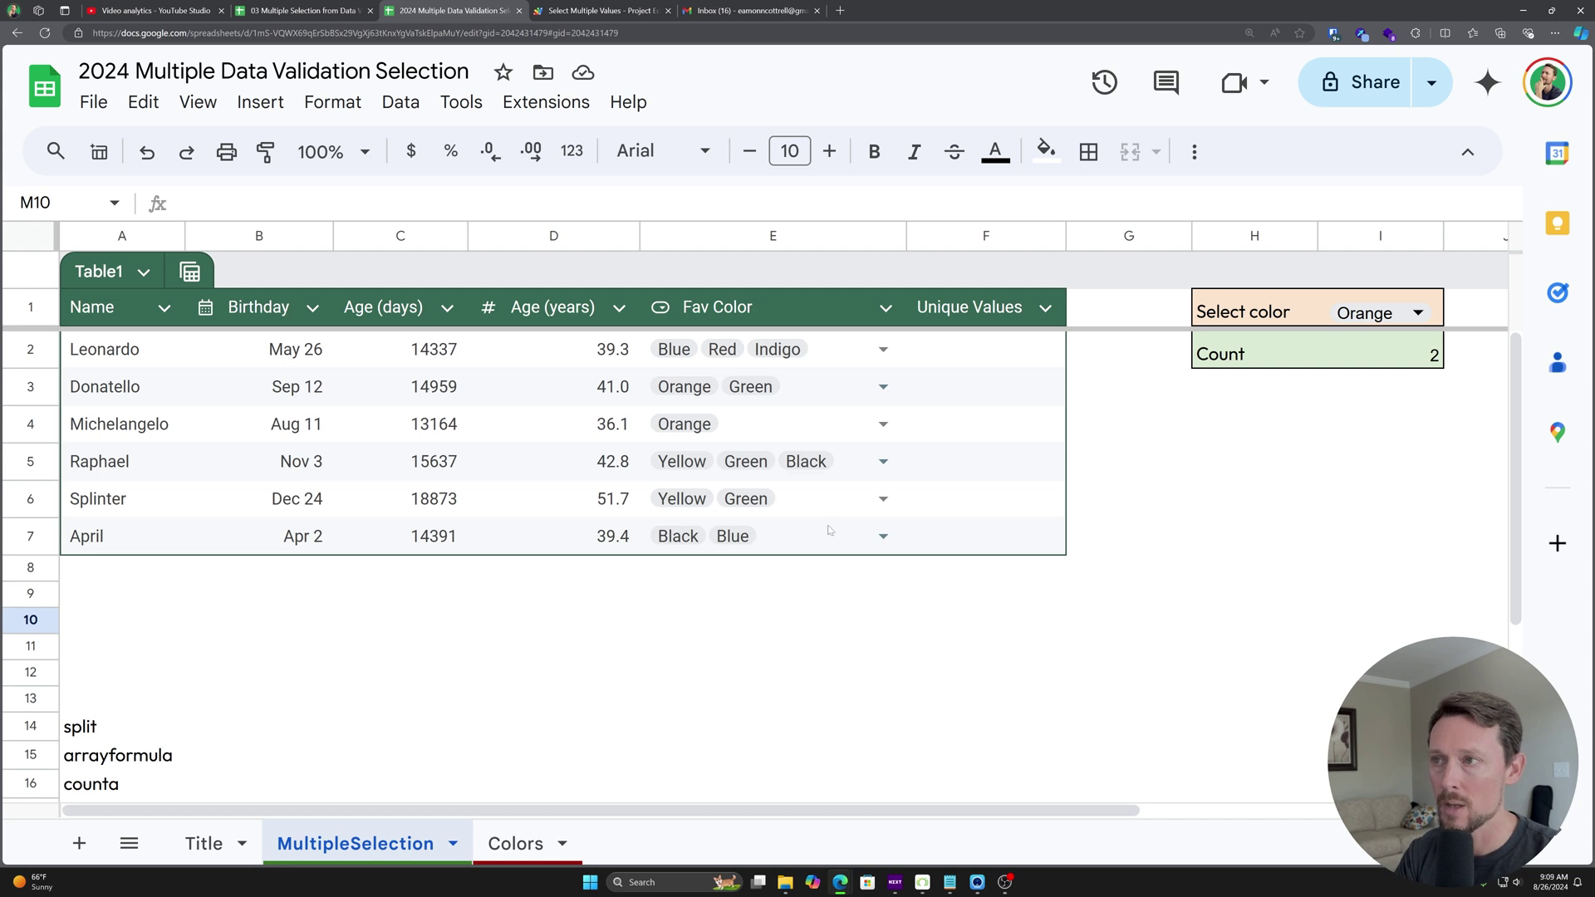
Step: Clear the Count formula in I2 and switch the Select color cell to Indigo
left_click_drag(975, 360, 974, 535)
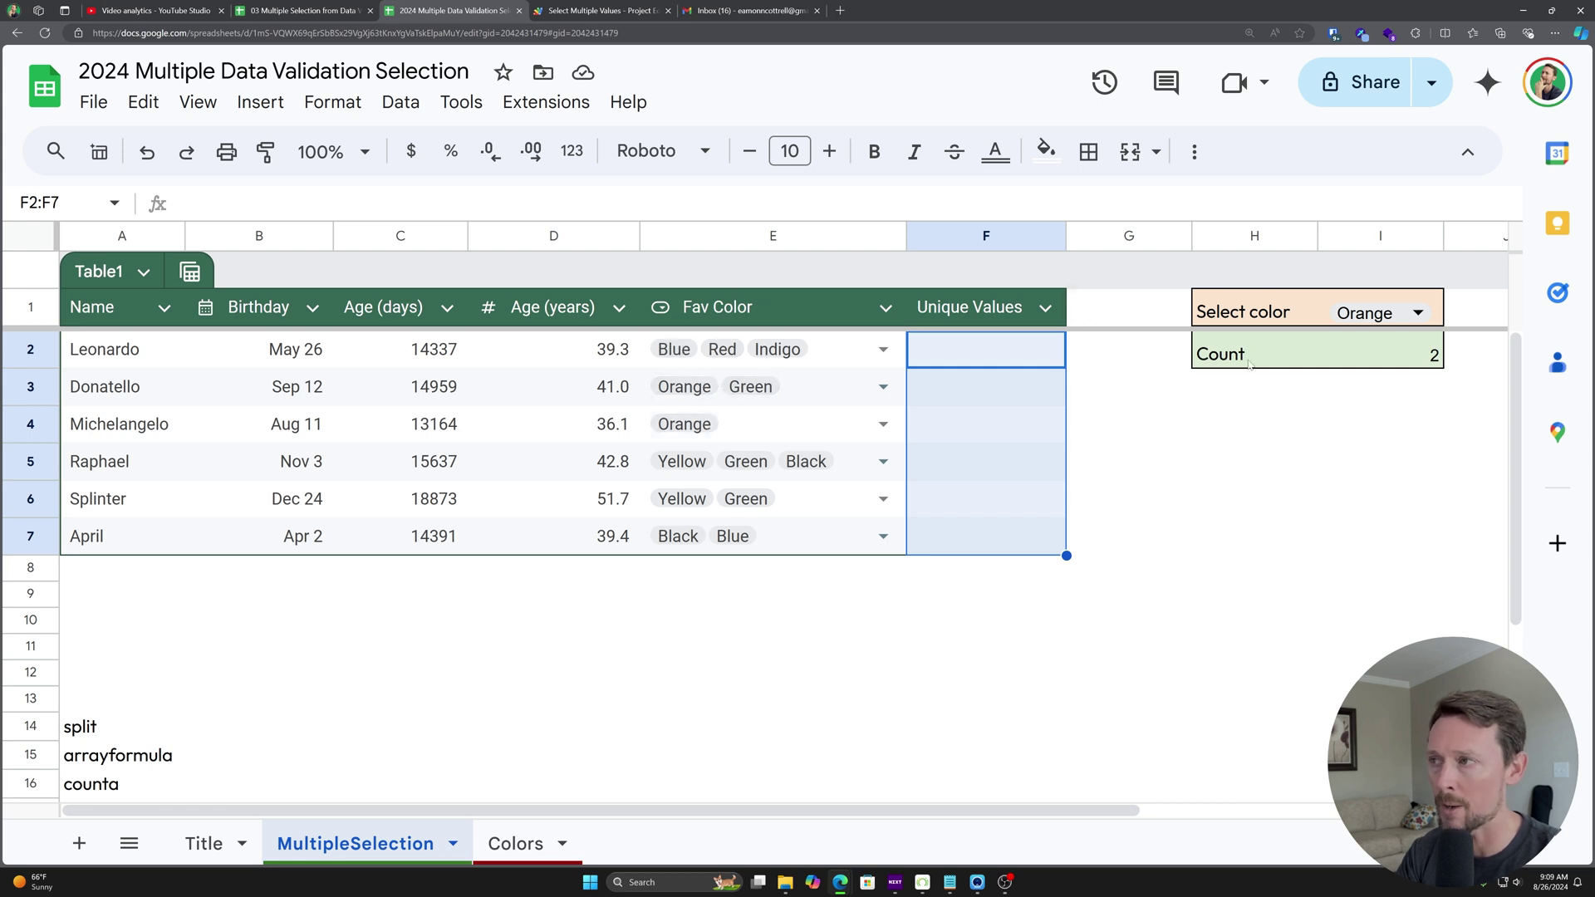
left_click(1383, 360)
key("Delete")
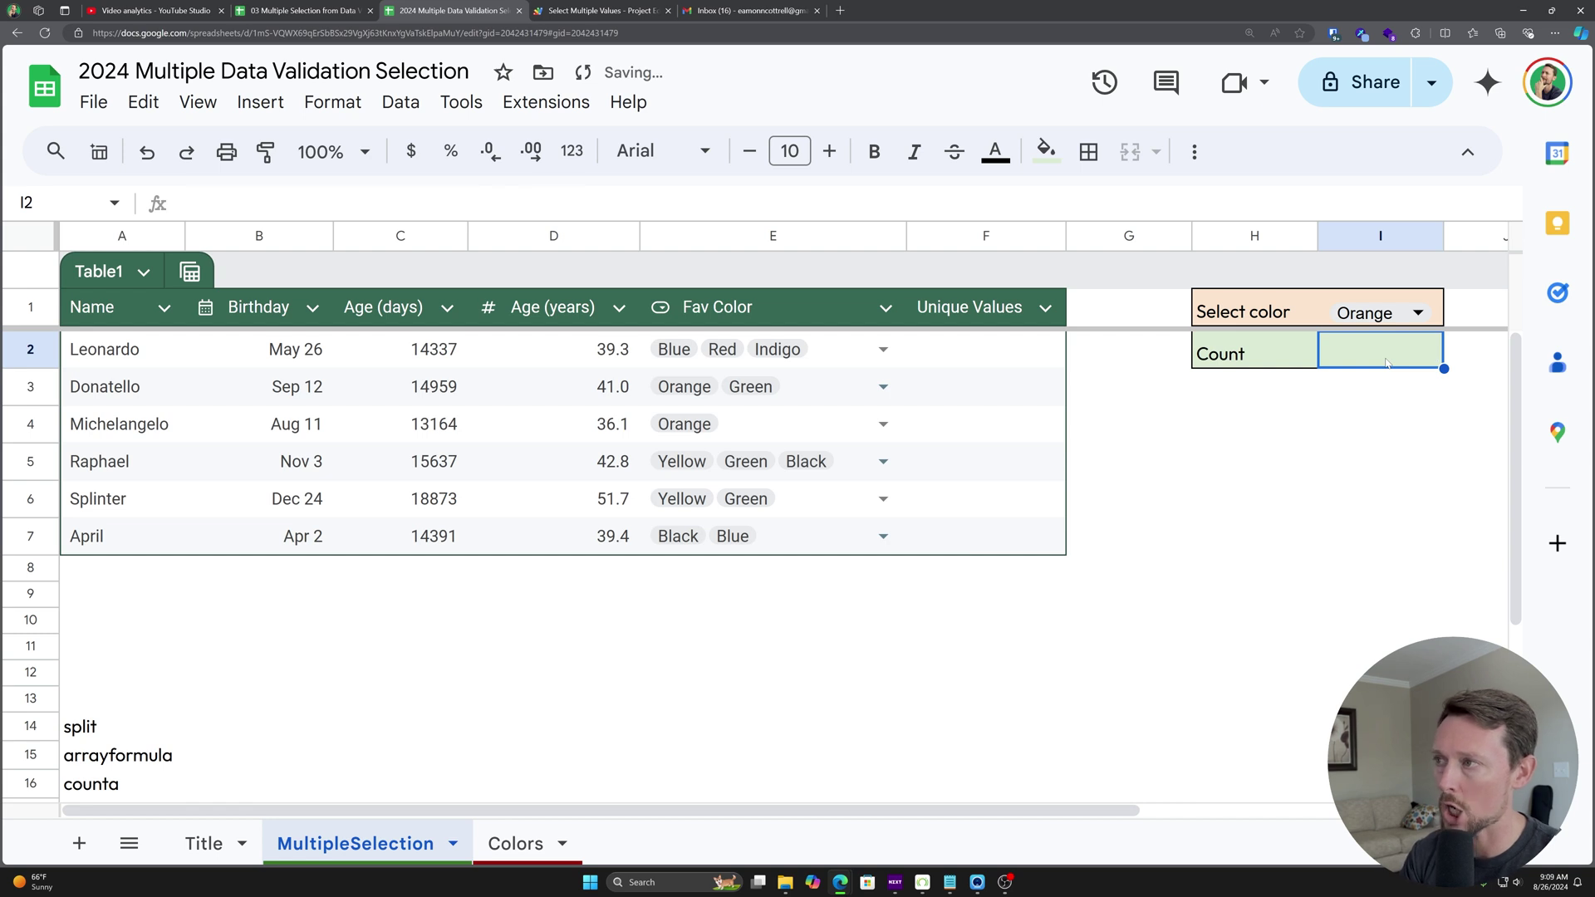
left_click(1412, 314)
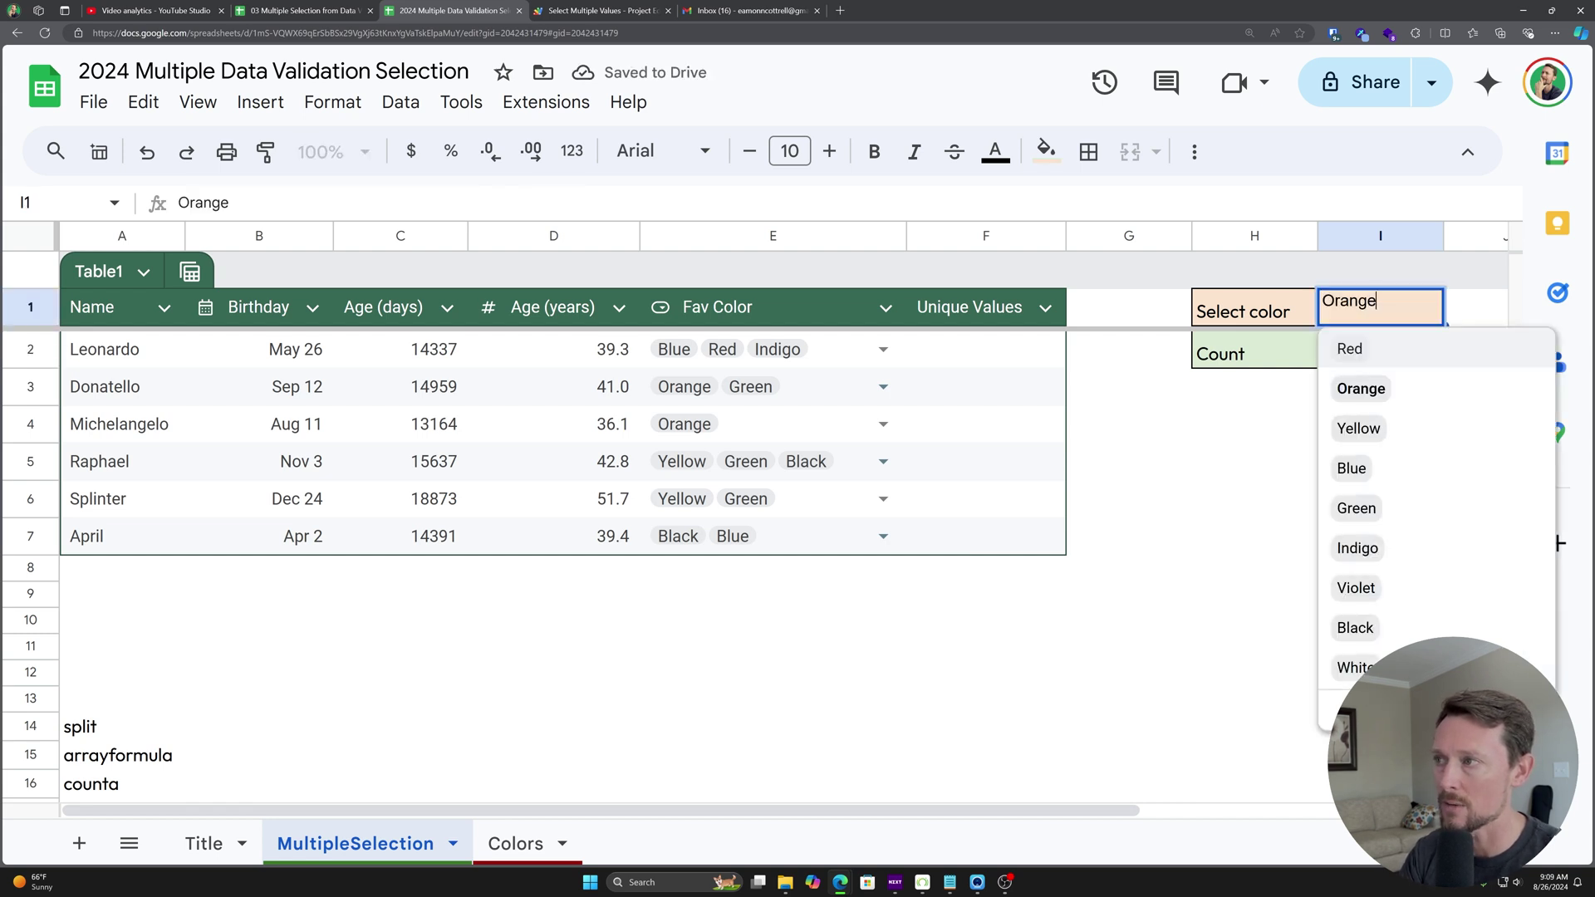
left_click(1444, 537)
left_click(1361, 355)
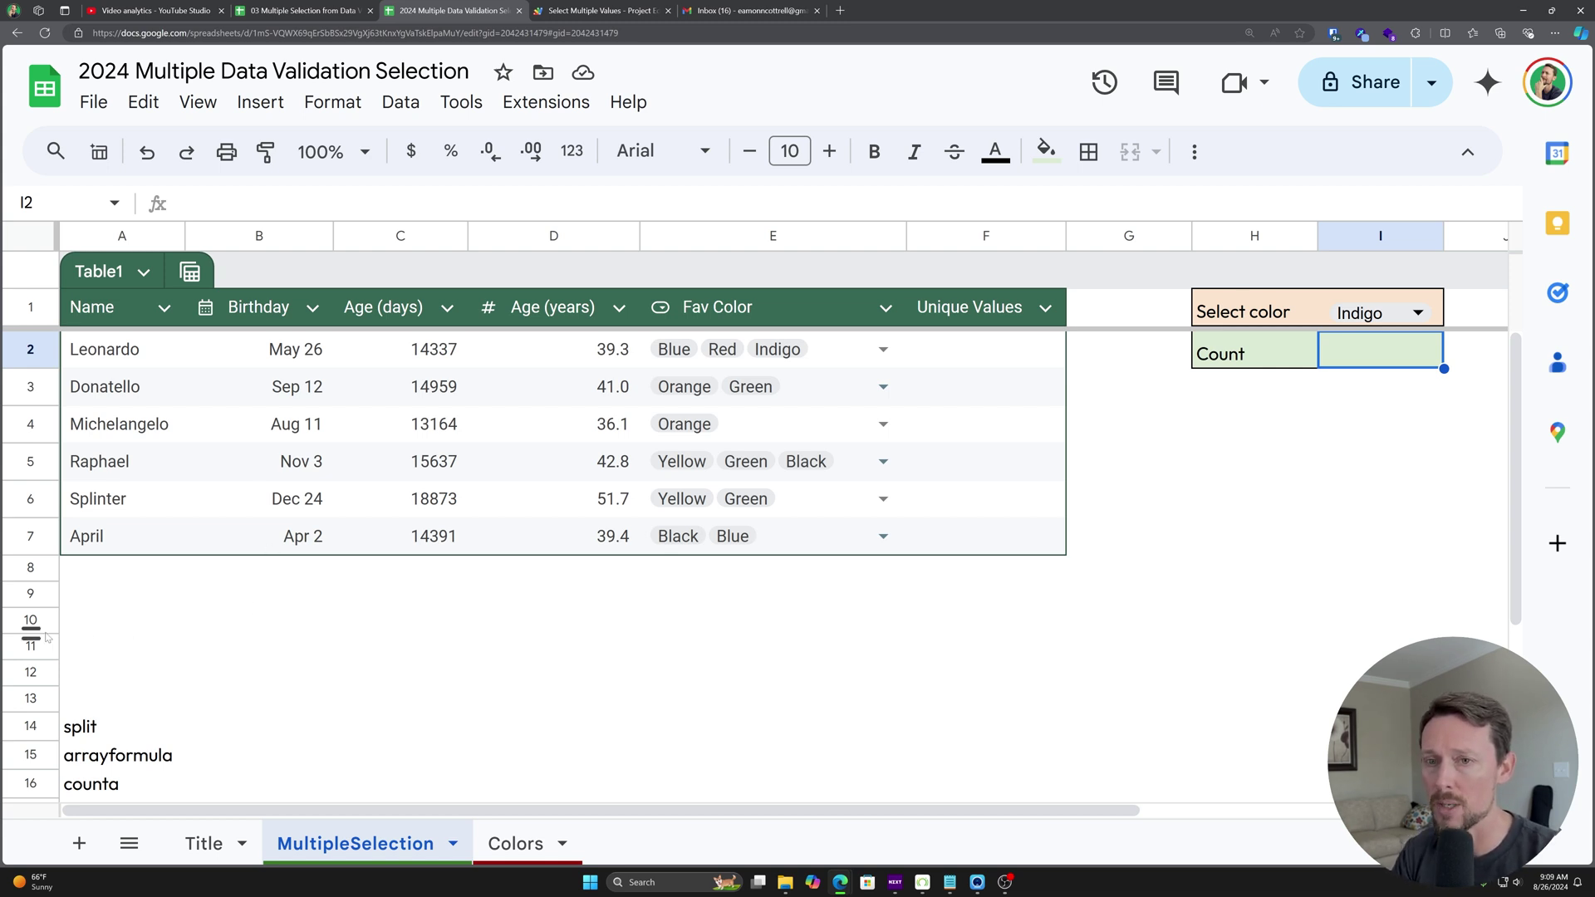
left_click_drag(31, 623, 26, 671)
Step: Delete blank rows 10–12 above the notes
right_click(26, 671)
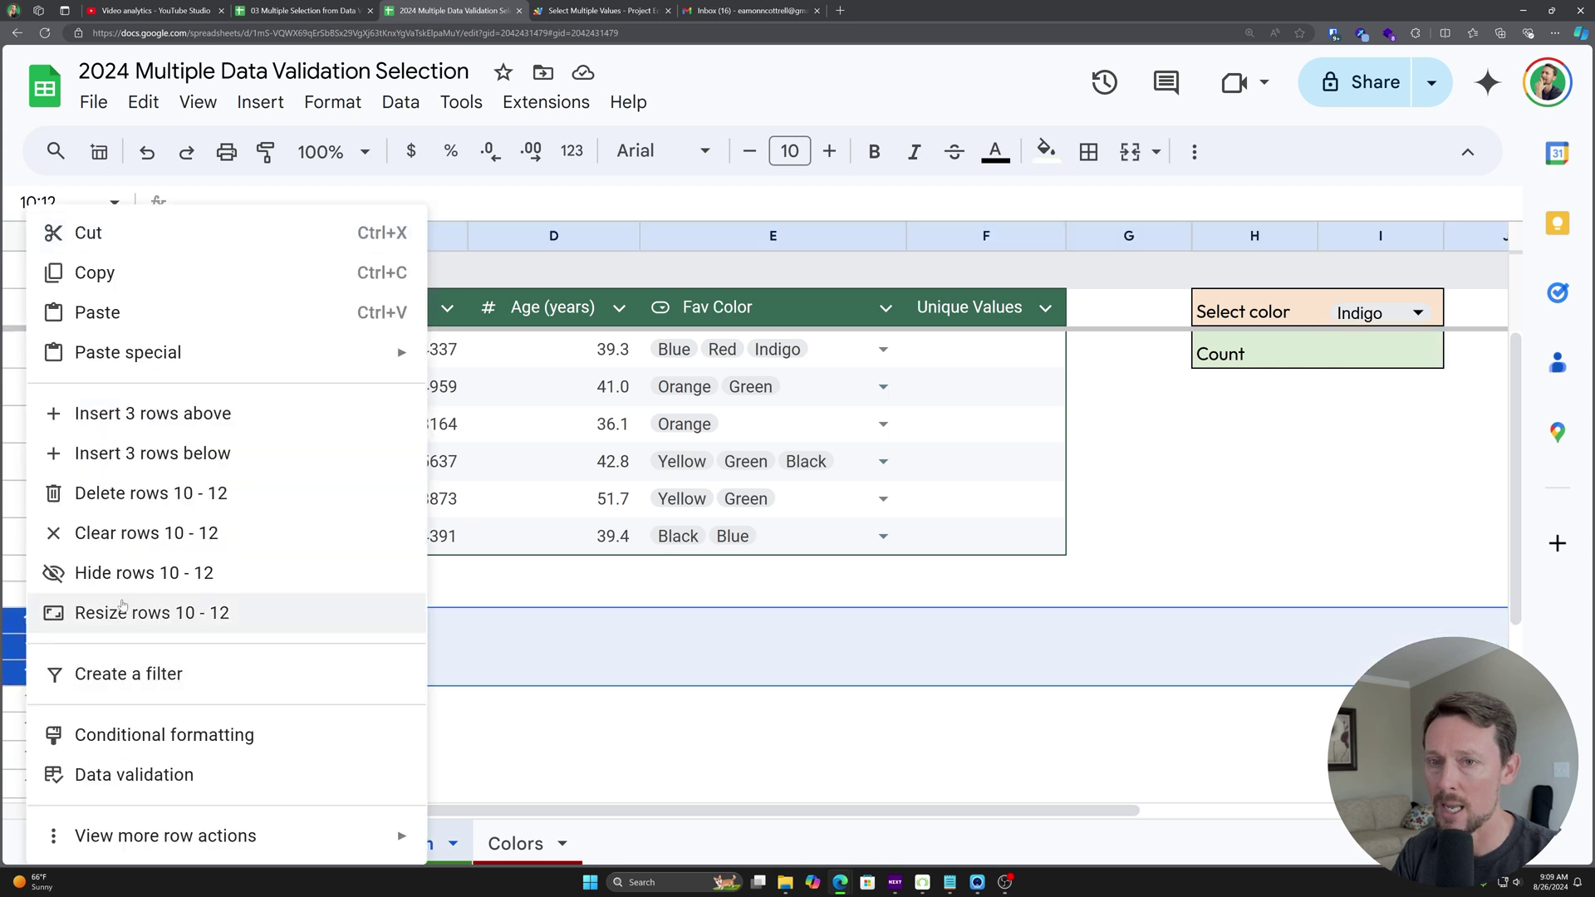
left_click(153, 497)
left_click(130, 656)
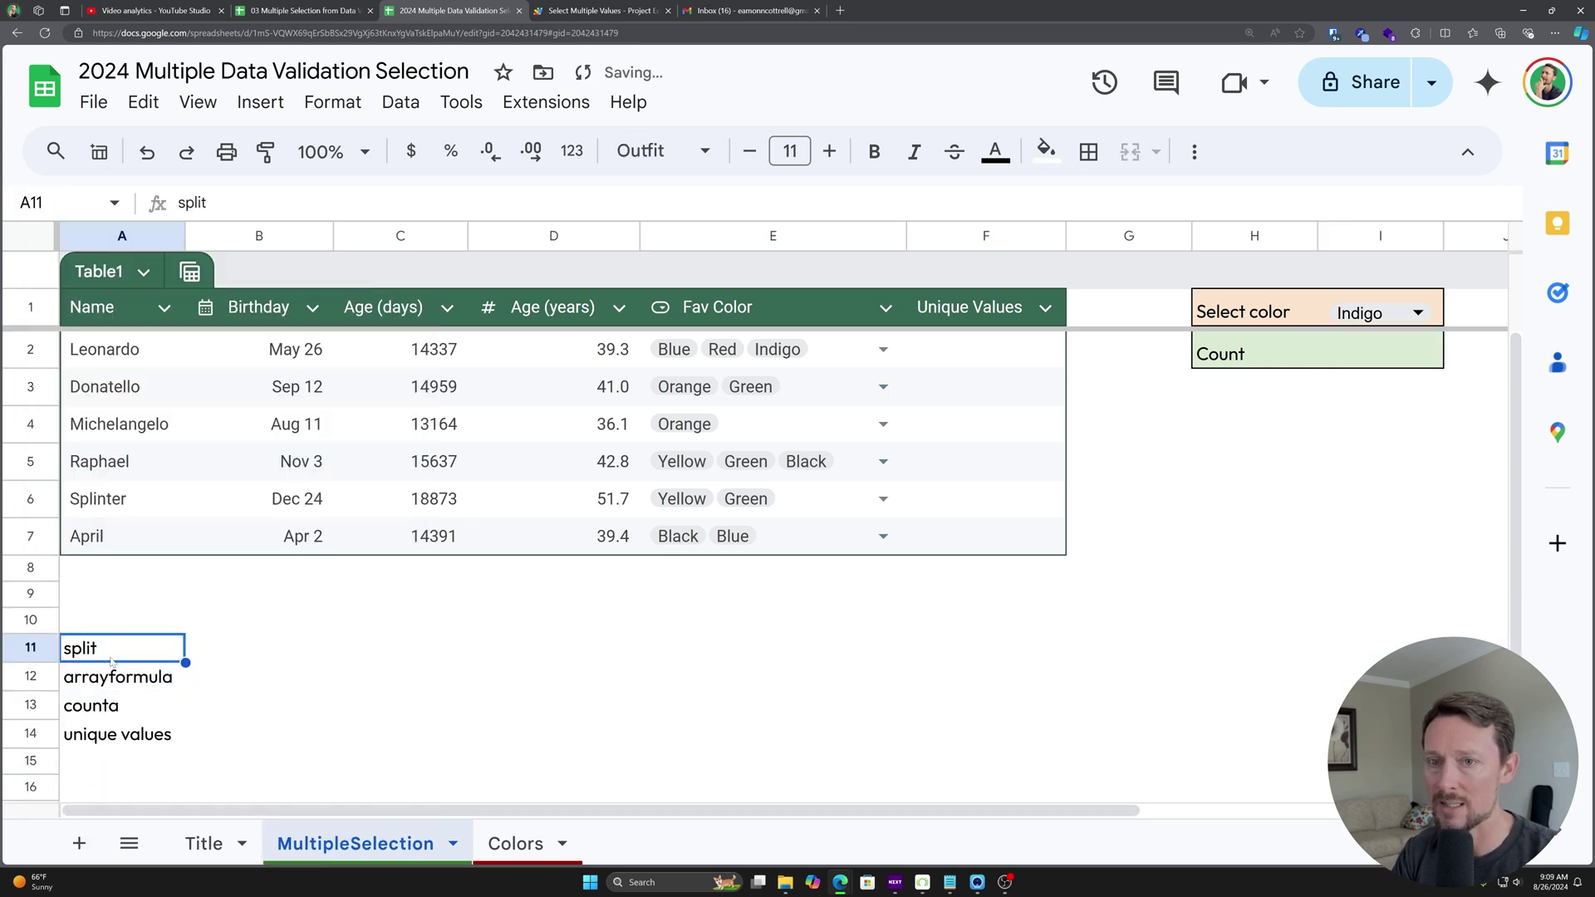
left_click_drag(111, 660, 121, 735)
left_click(220, 648)
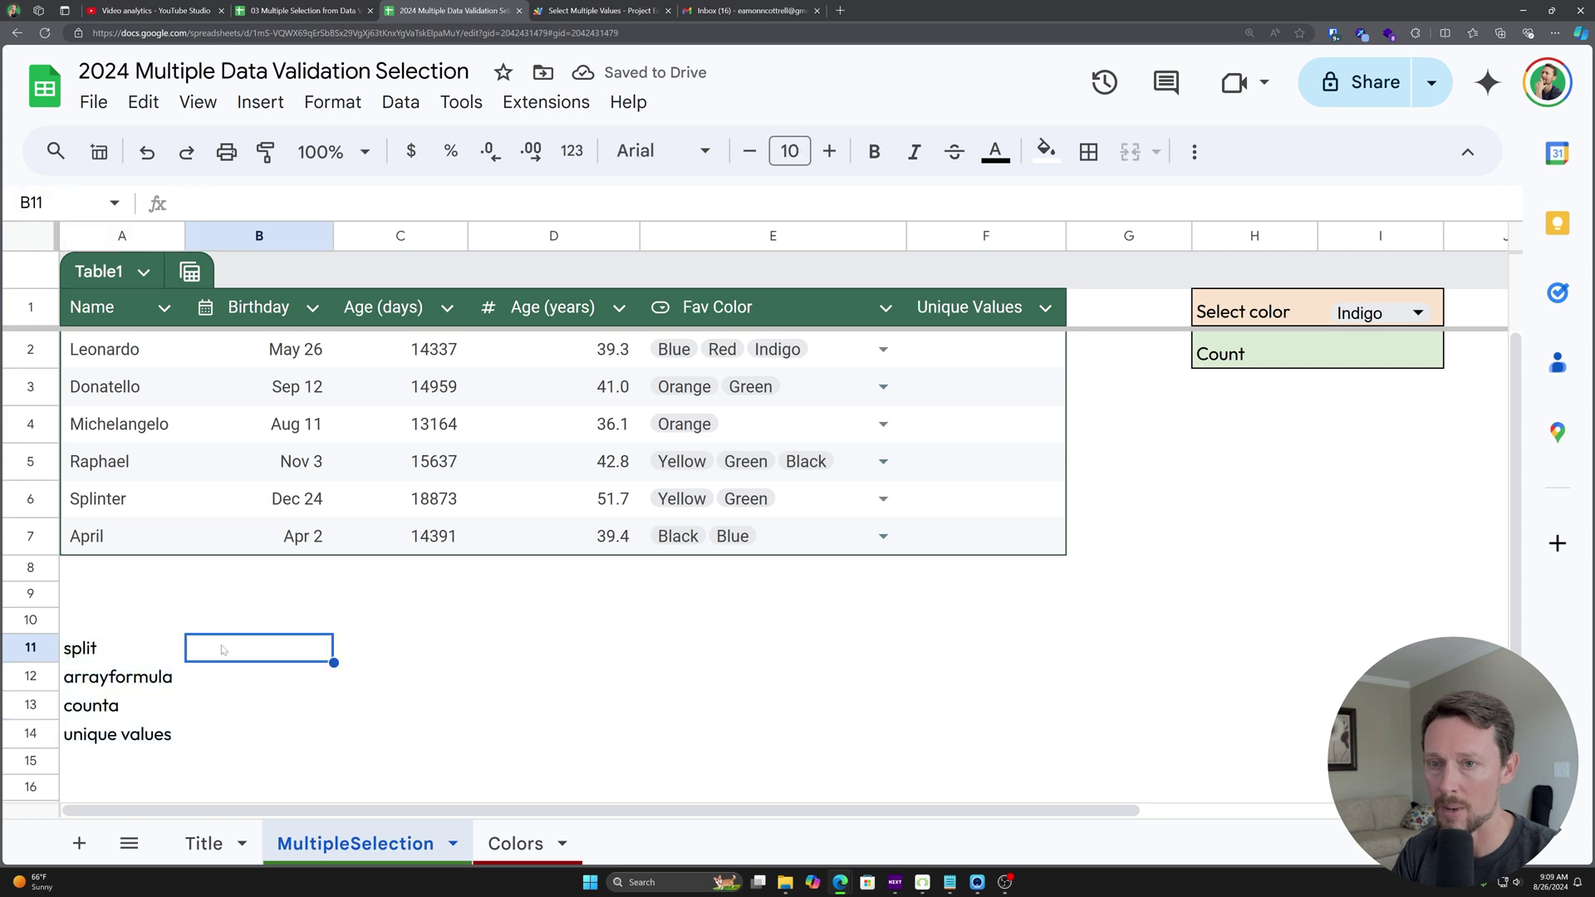
Step: Enter =E2 in B10 to show Leonardo's colours as 'Blue, Red, Indigo'
left_click(215, 614)
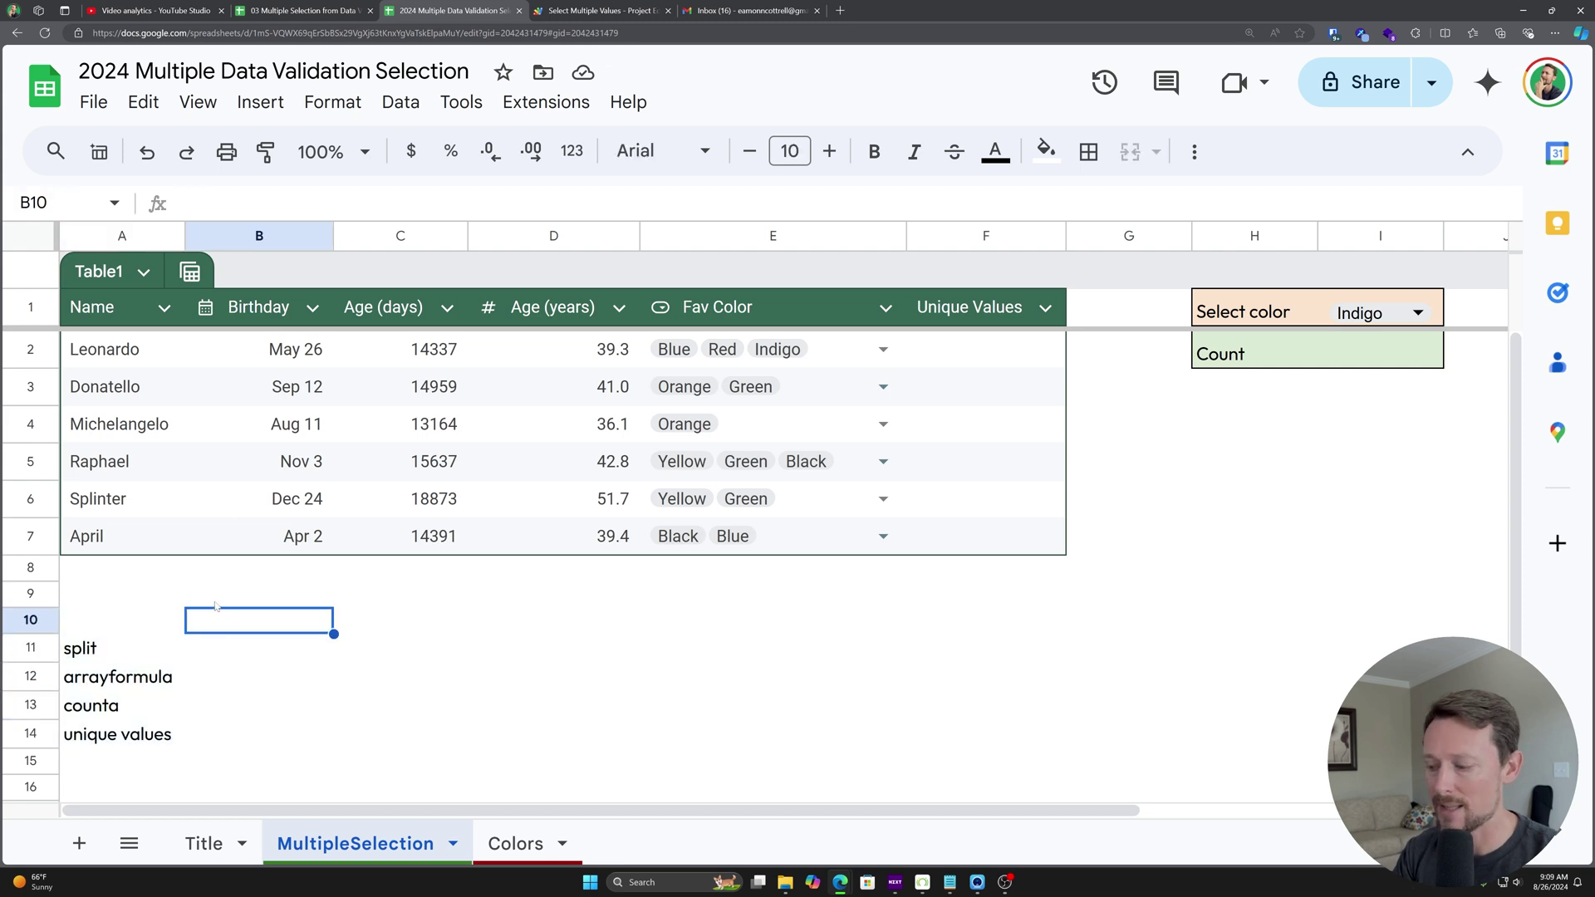
type("=E2")
key("Return")
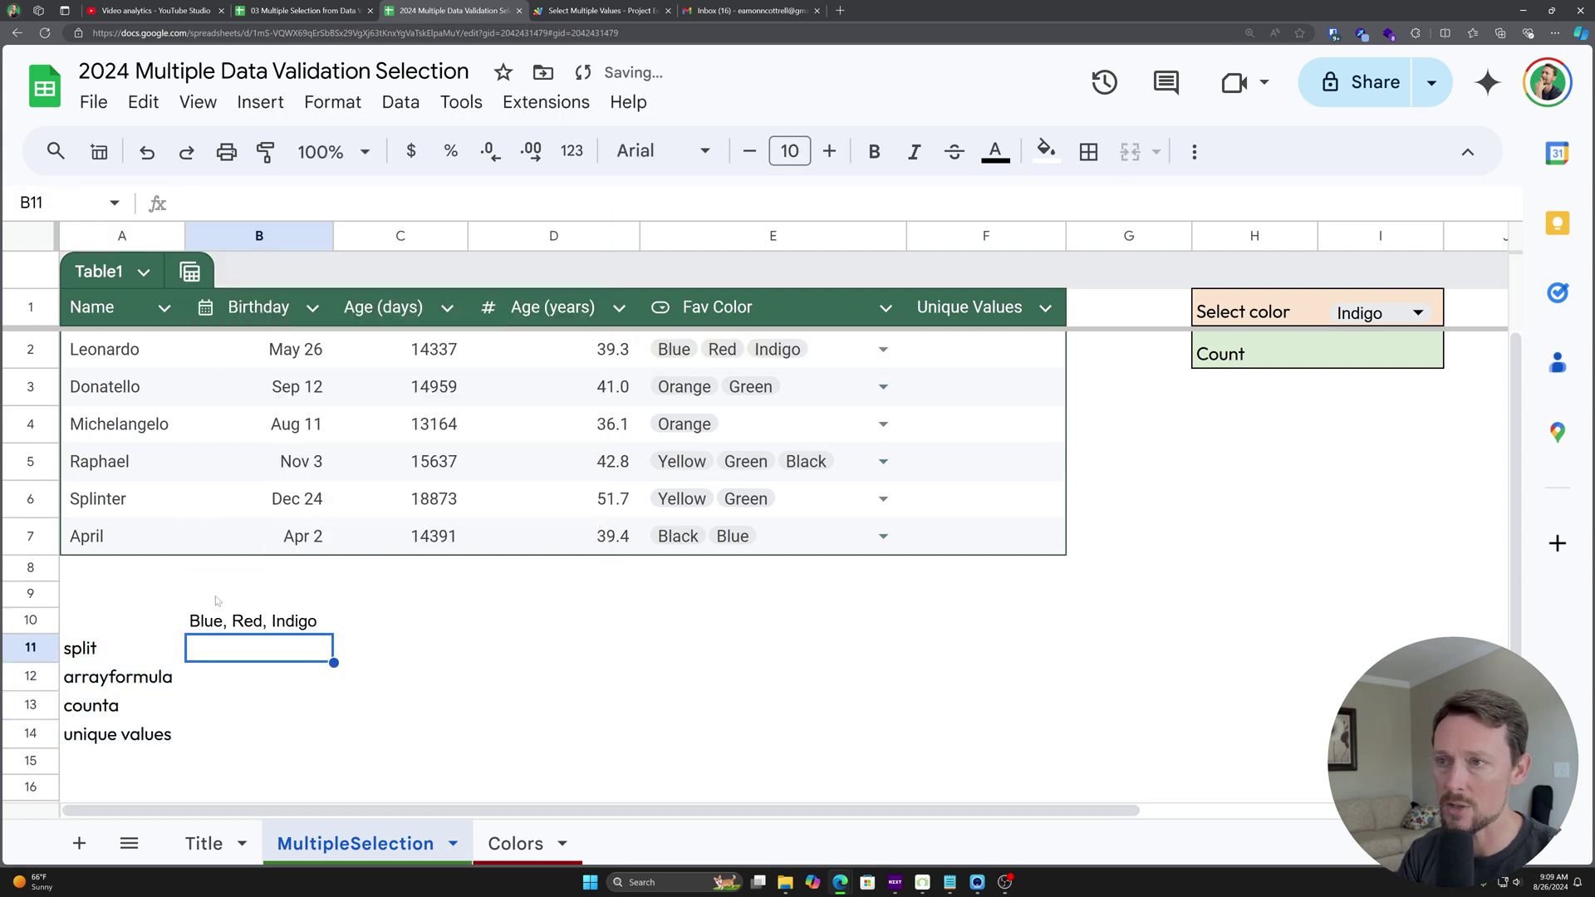
left_click(752, 353)
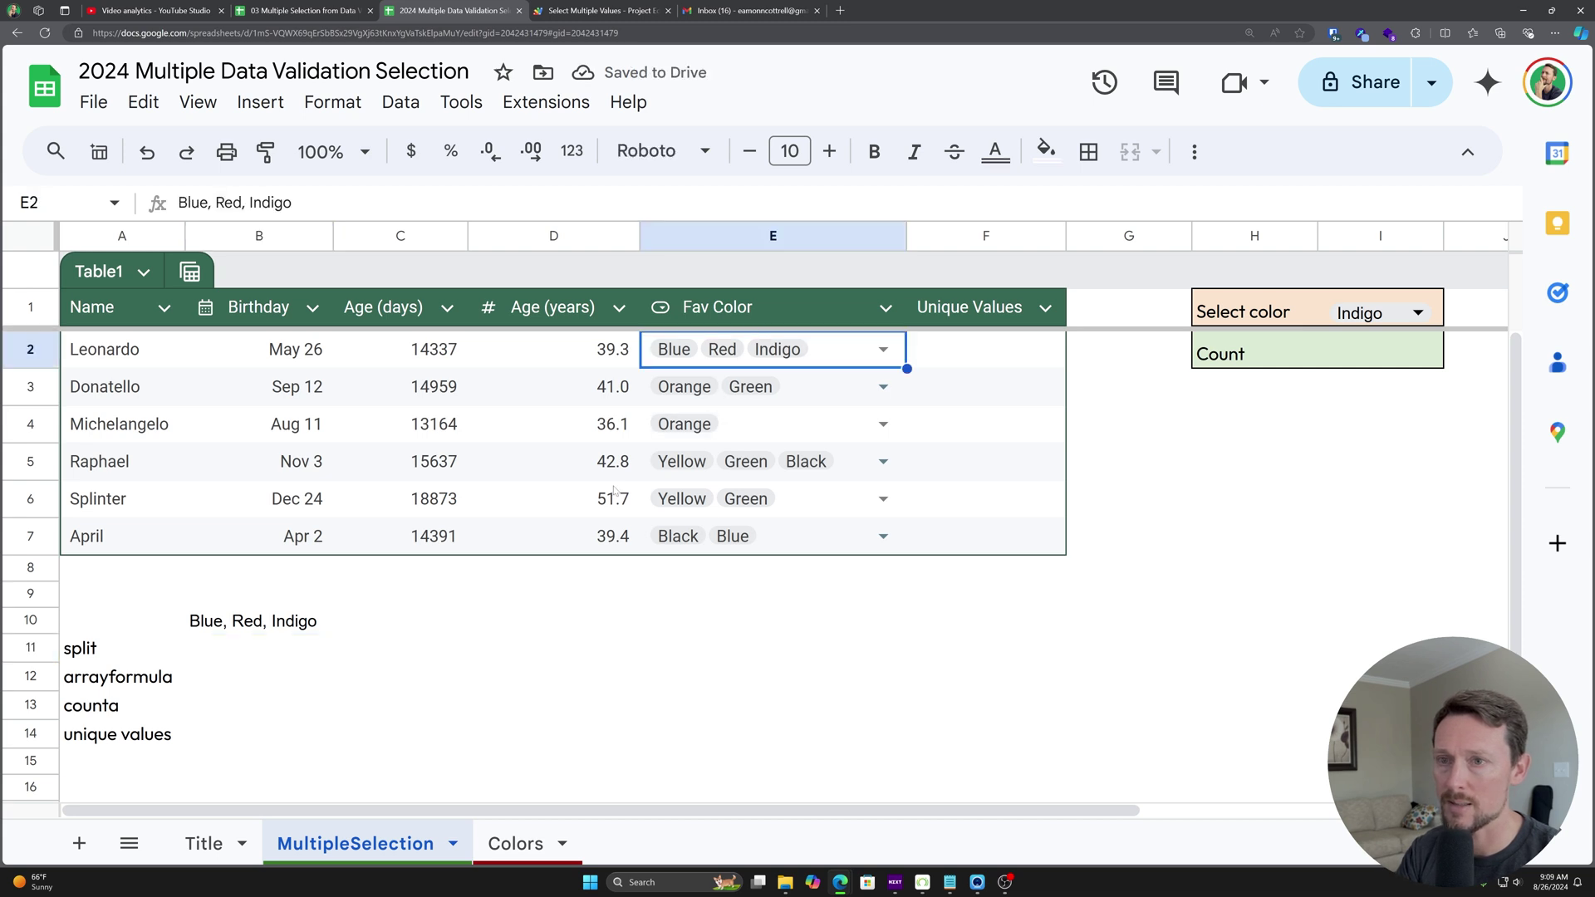
double_click(211, 624)
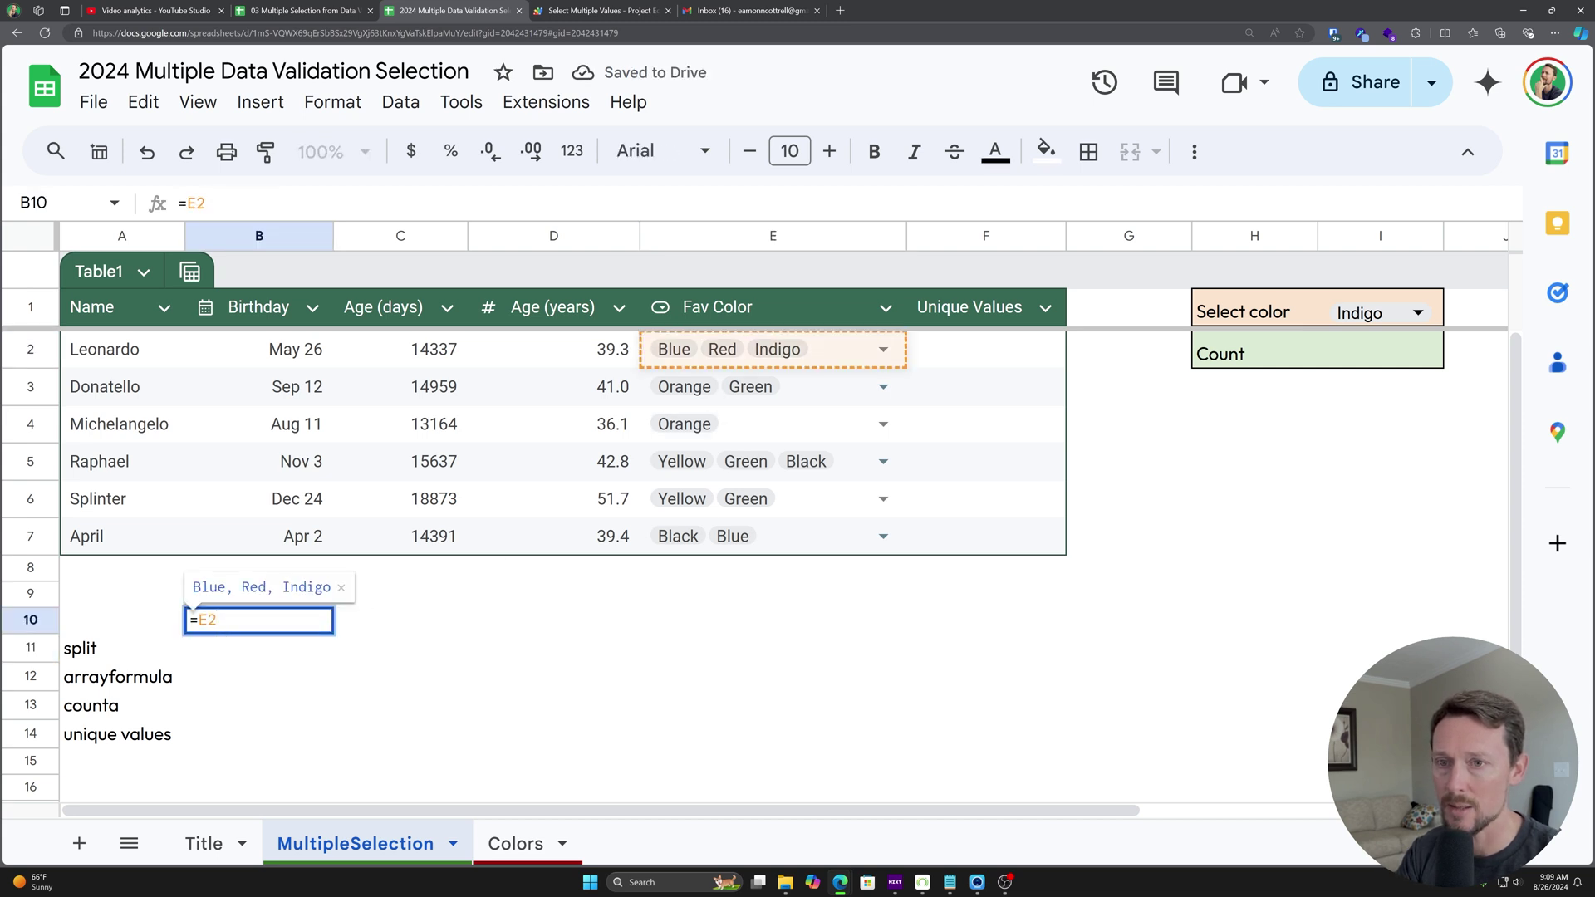
key("Escape")
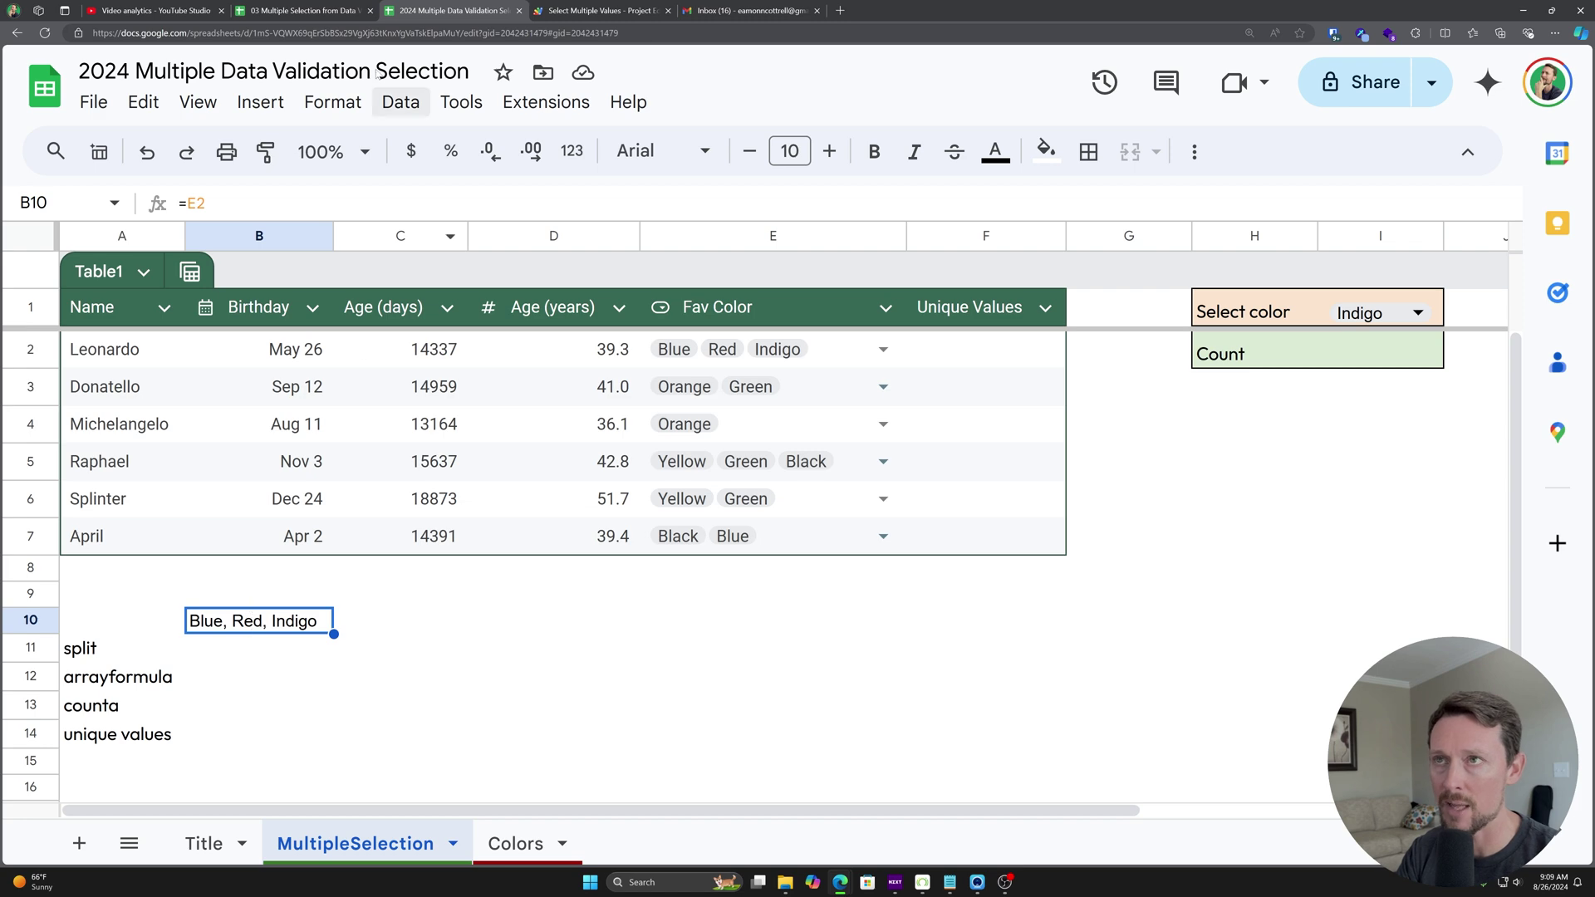
left_click(311, 8)
mouse_move(671, 473)
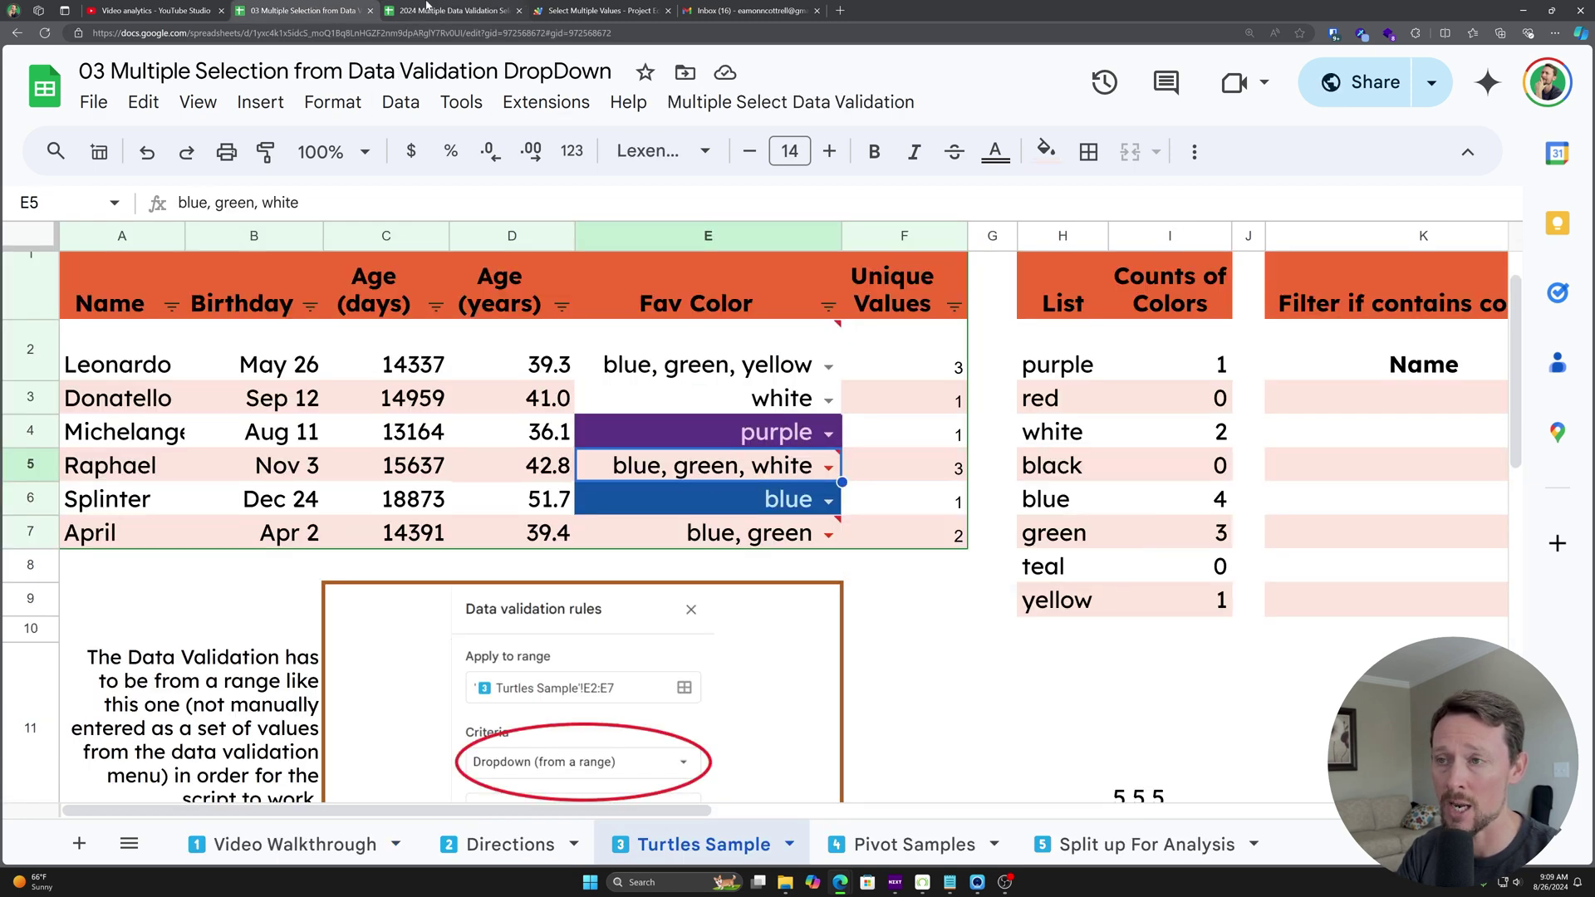
left_click(426, 9)
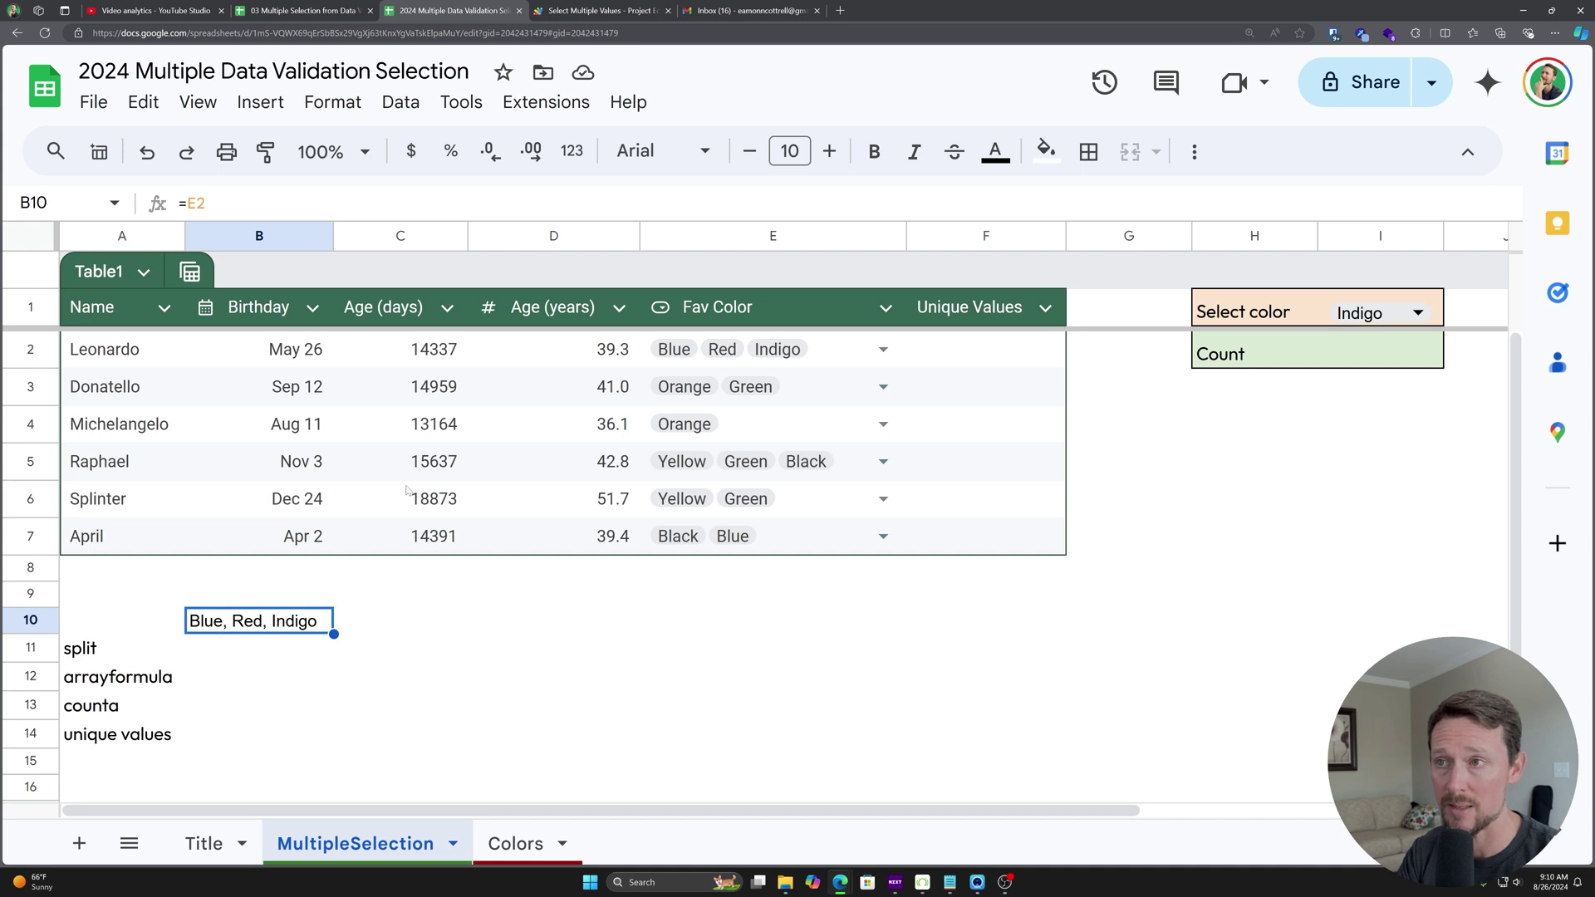
Step: Enter =SPLIT(E2,", ") in B11 to spread Leonardo's colours across the row
left_click(233, 648)
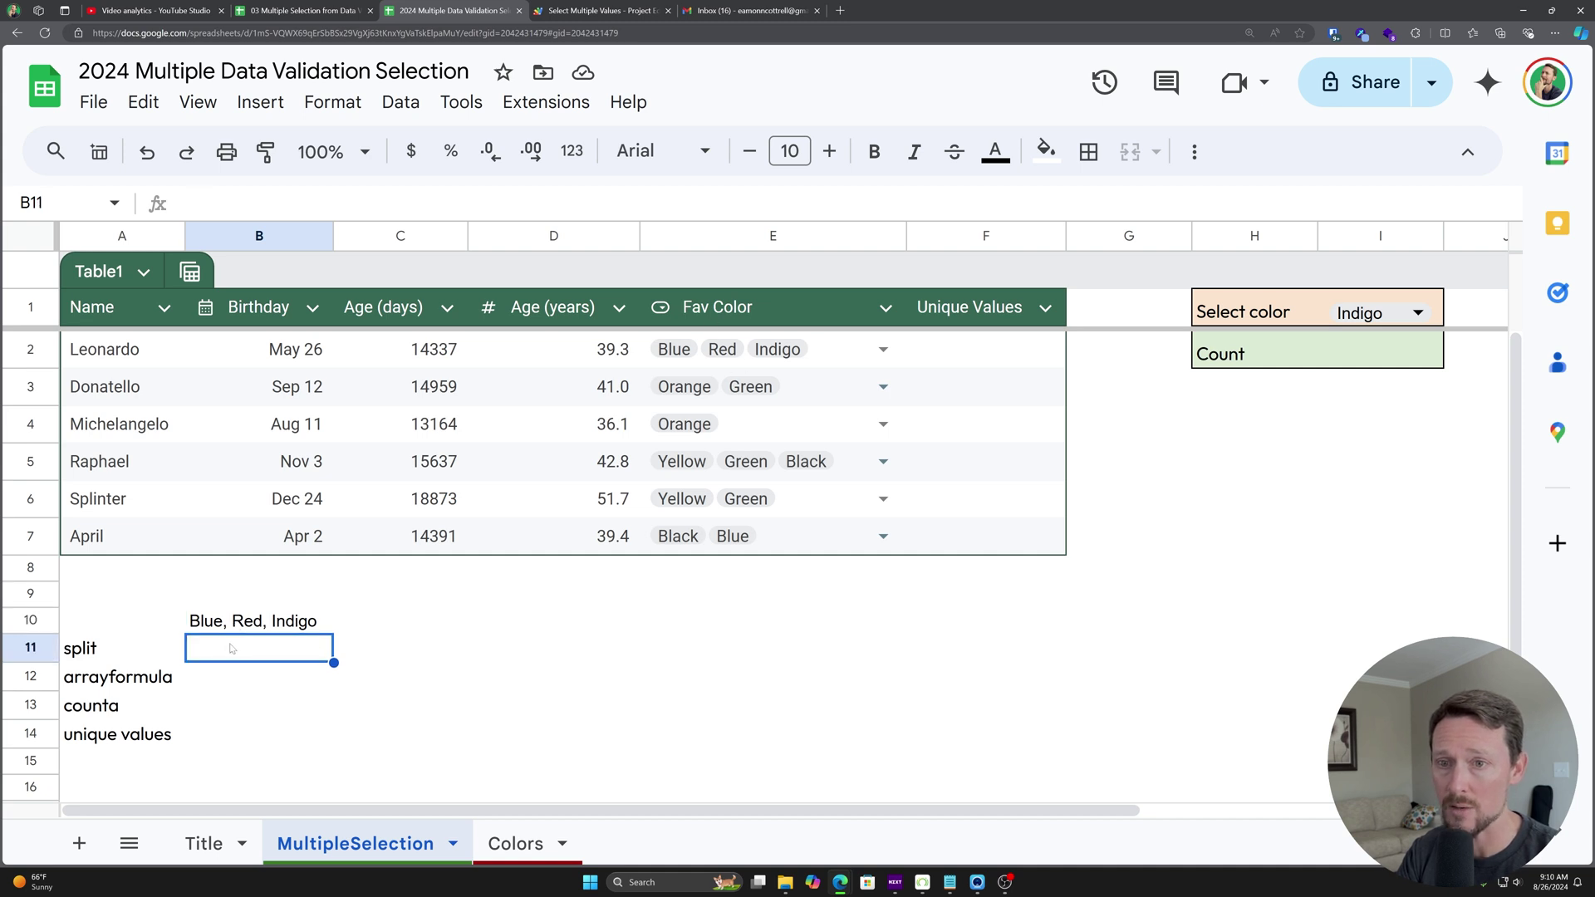
type("=SPLIT(")
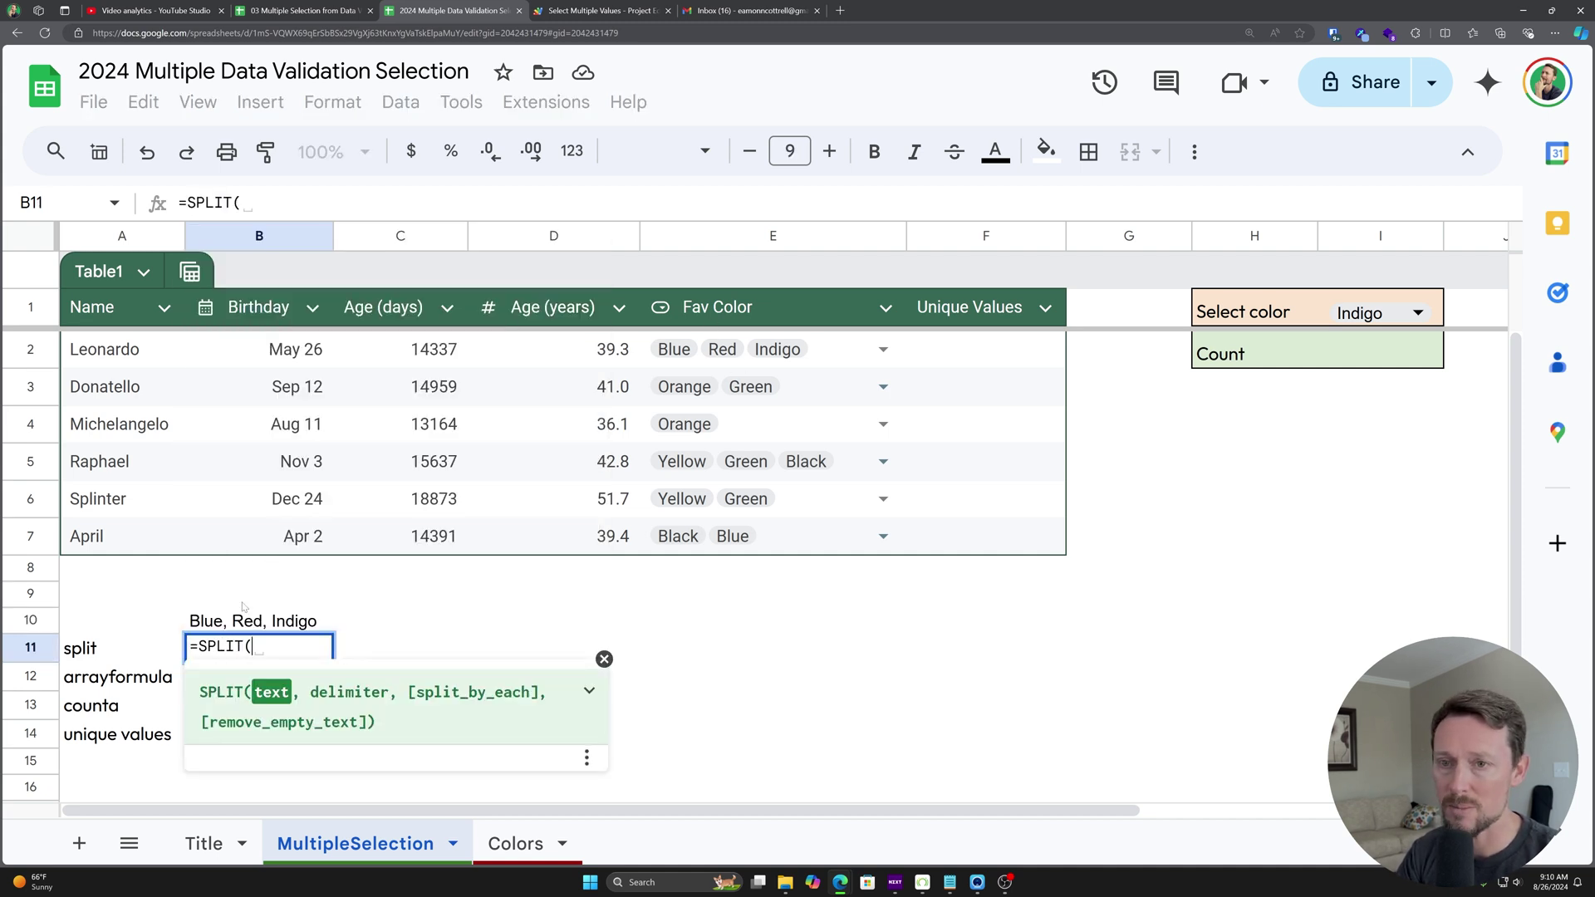
type("e2,'<")
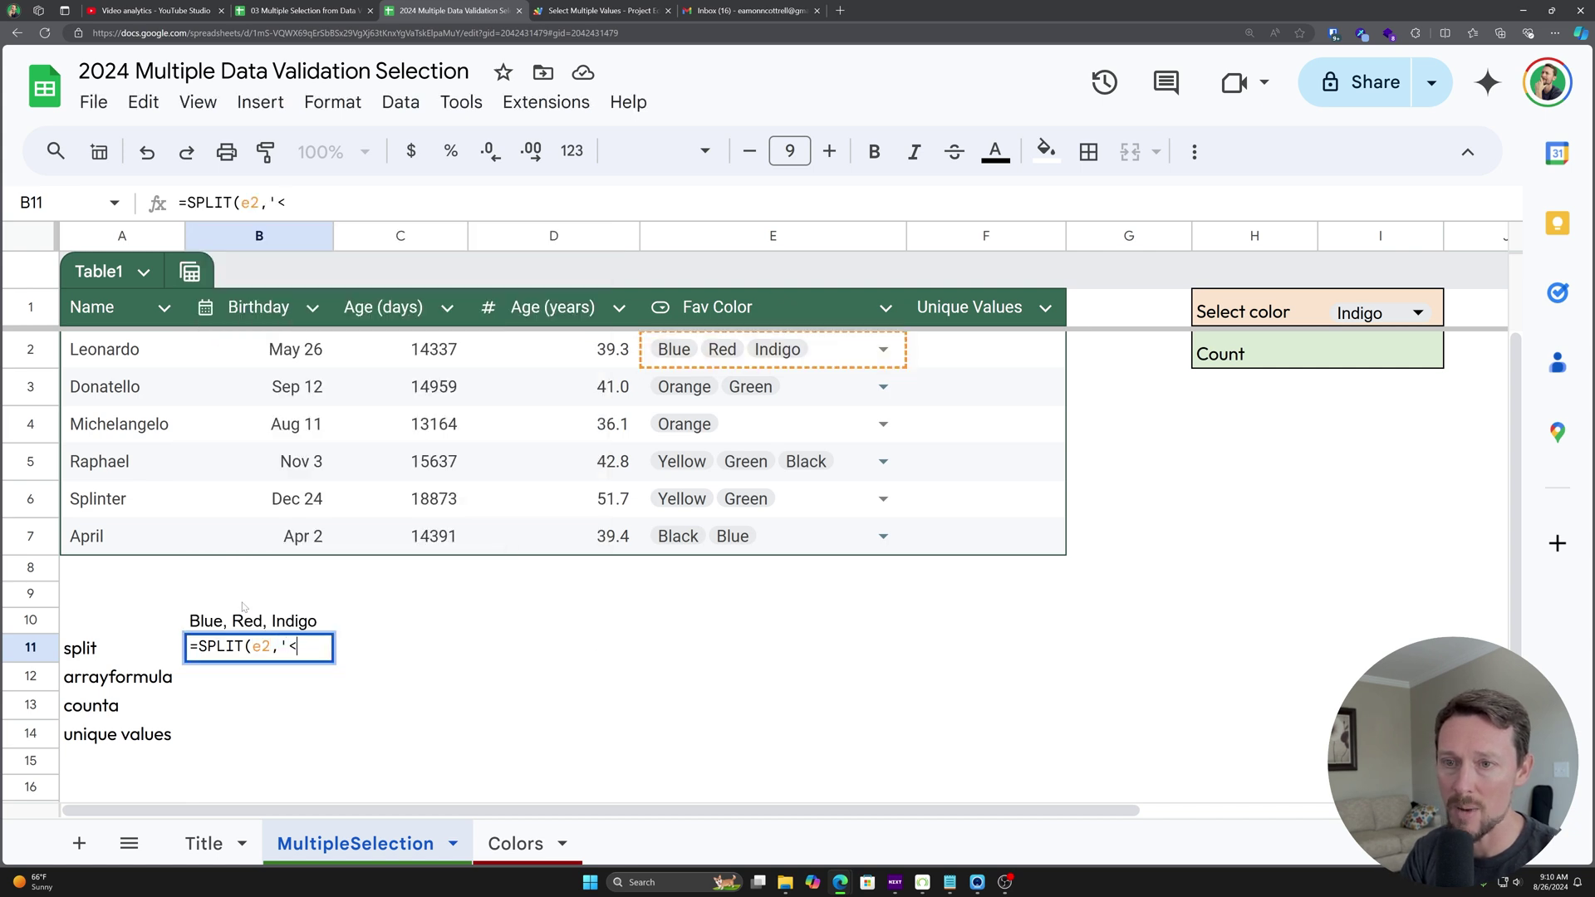
key("BackSpace")
key("BackSpace")
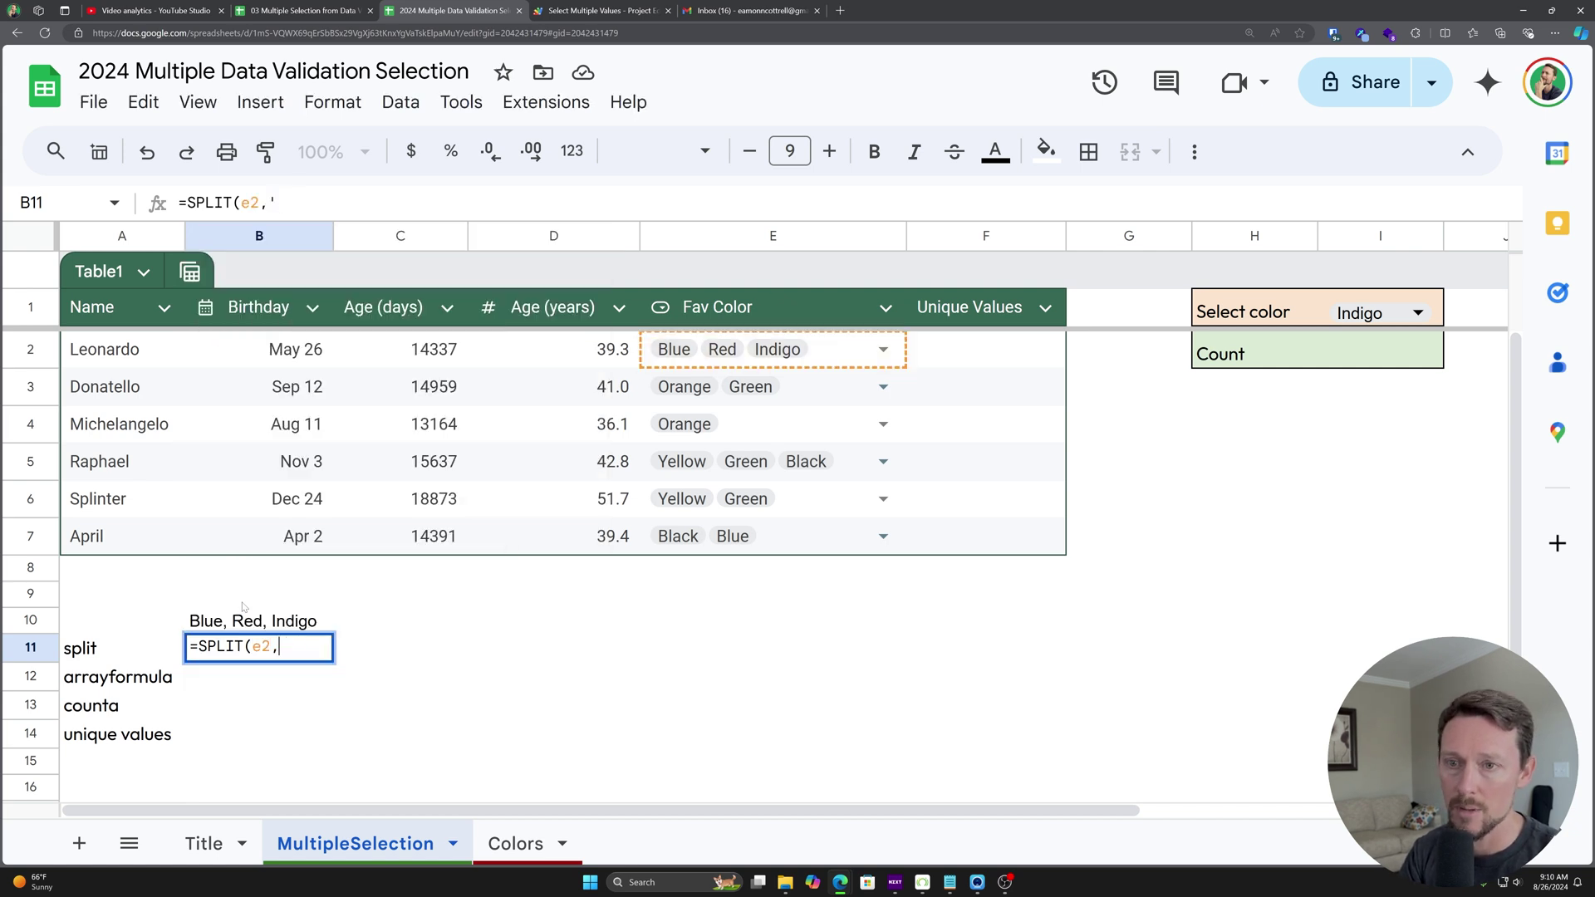
type("\", \")")
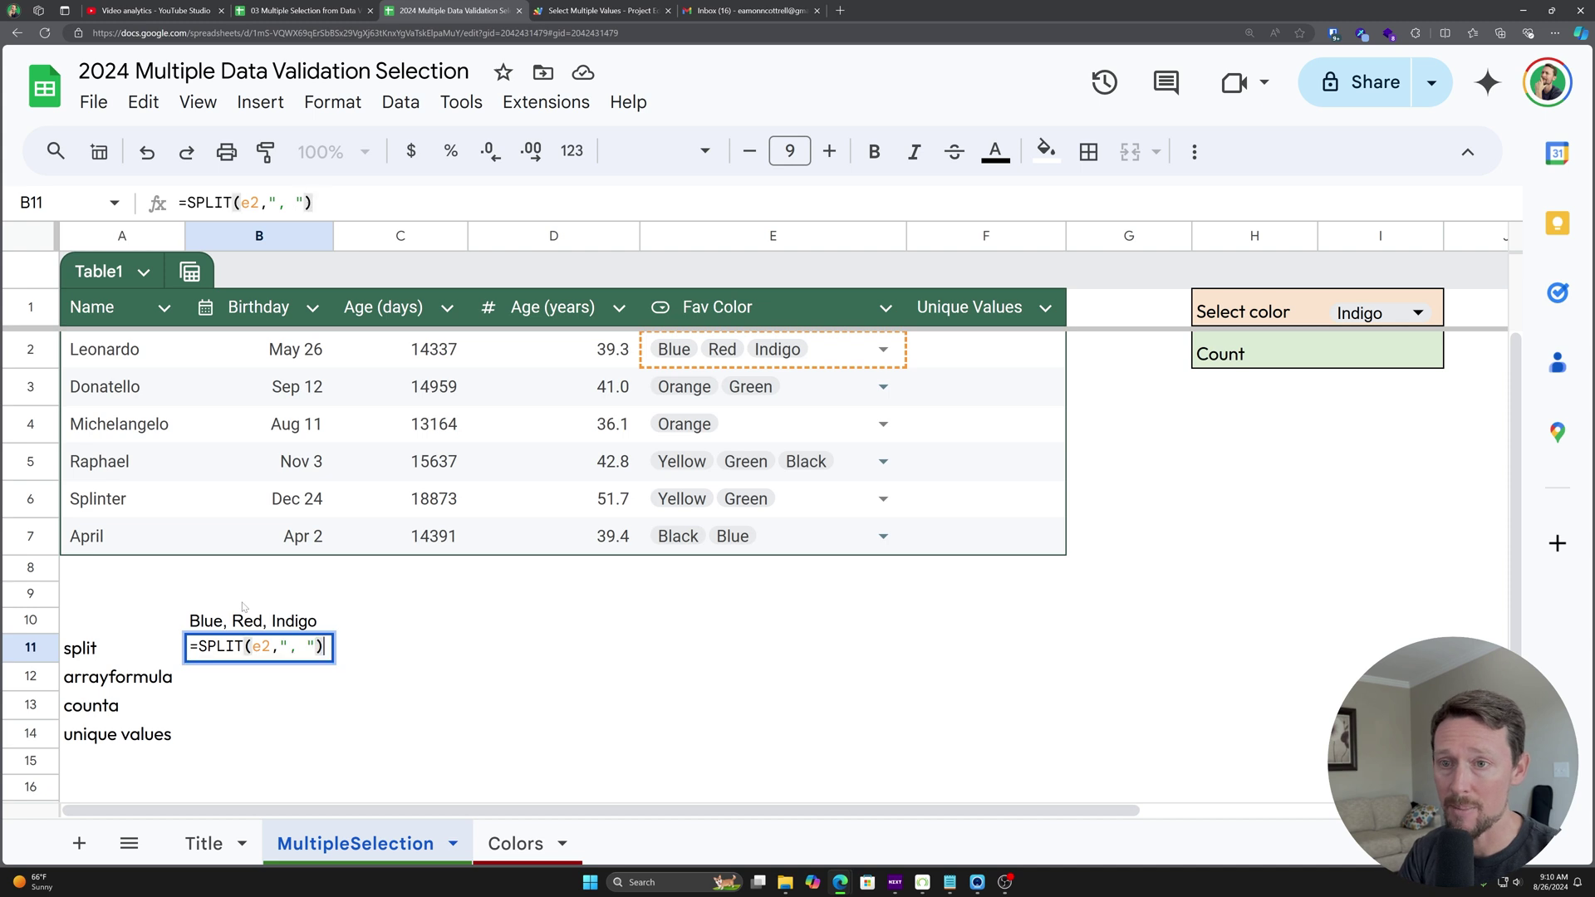
key("Return")
Step: Change B11's SPLIT delimiter to a comma only, without the space
key("Up")
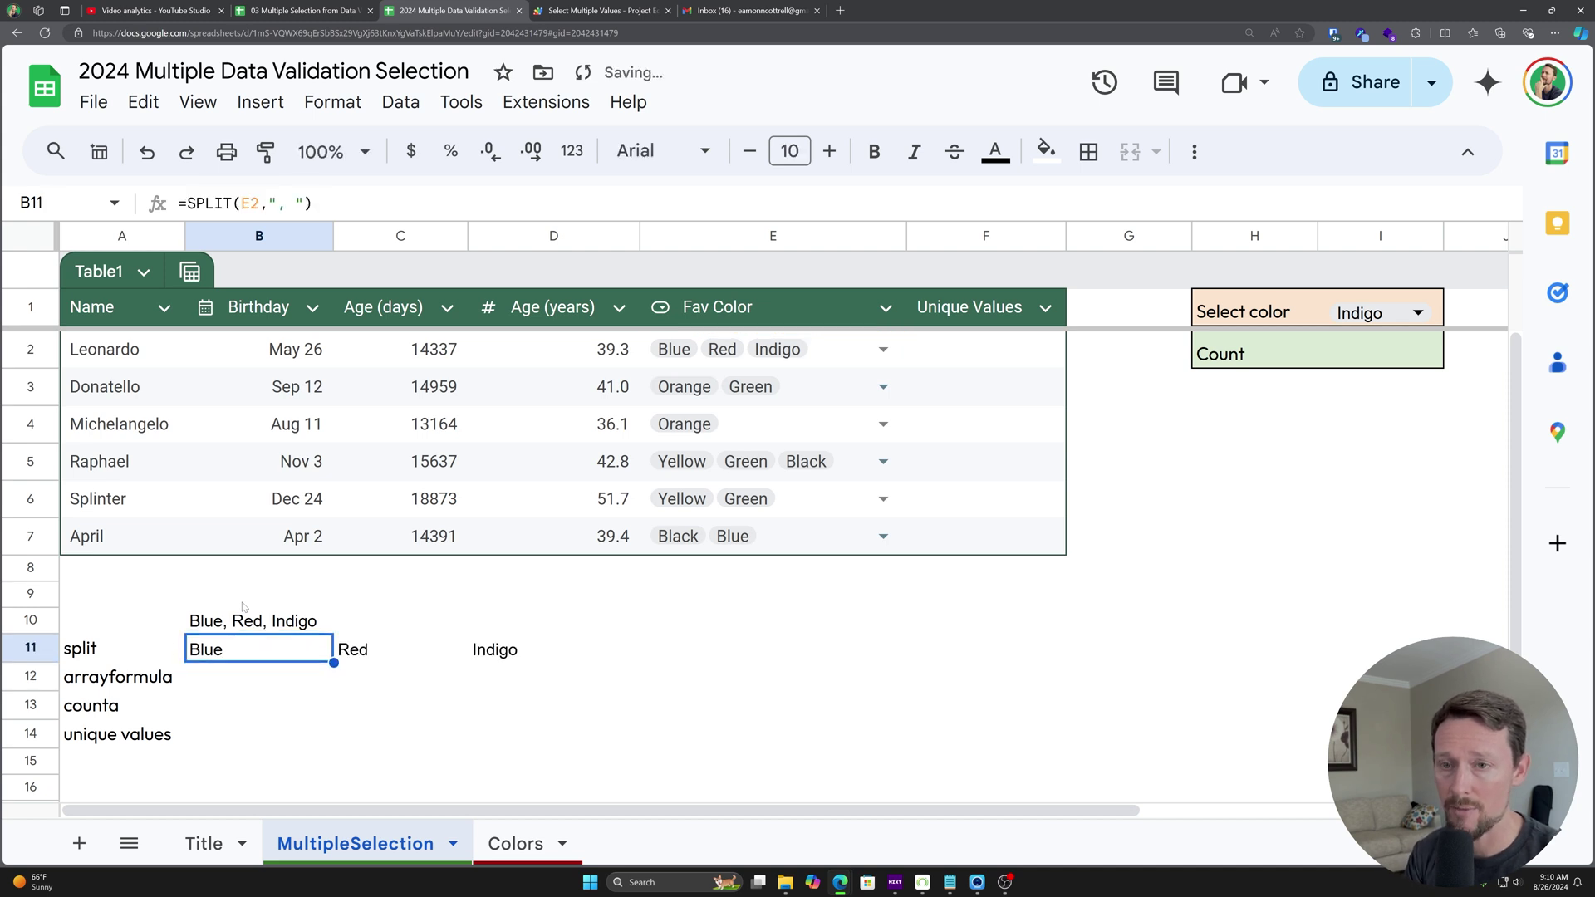
key("F2")
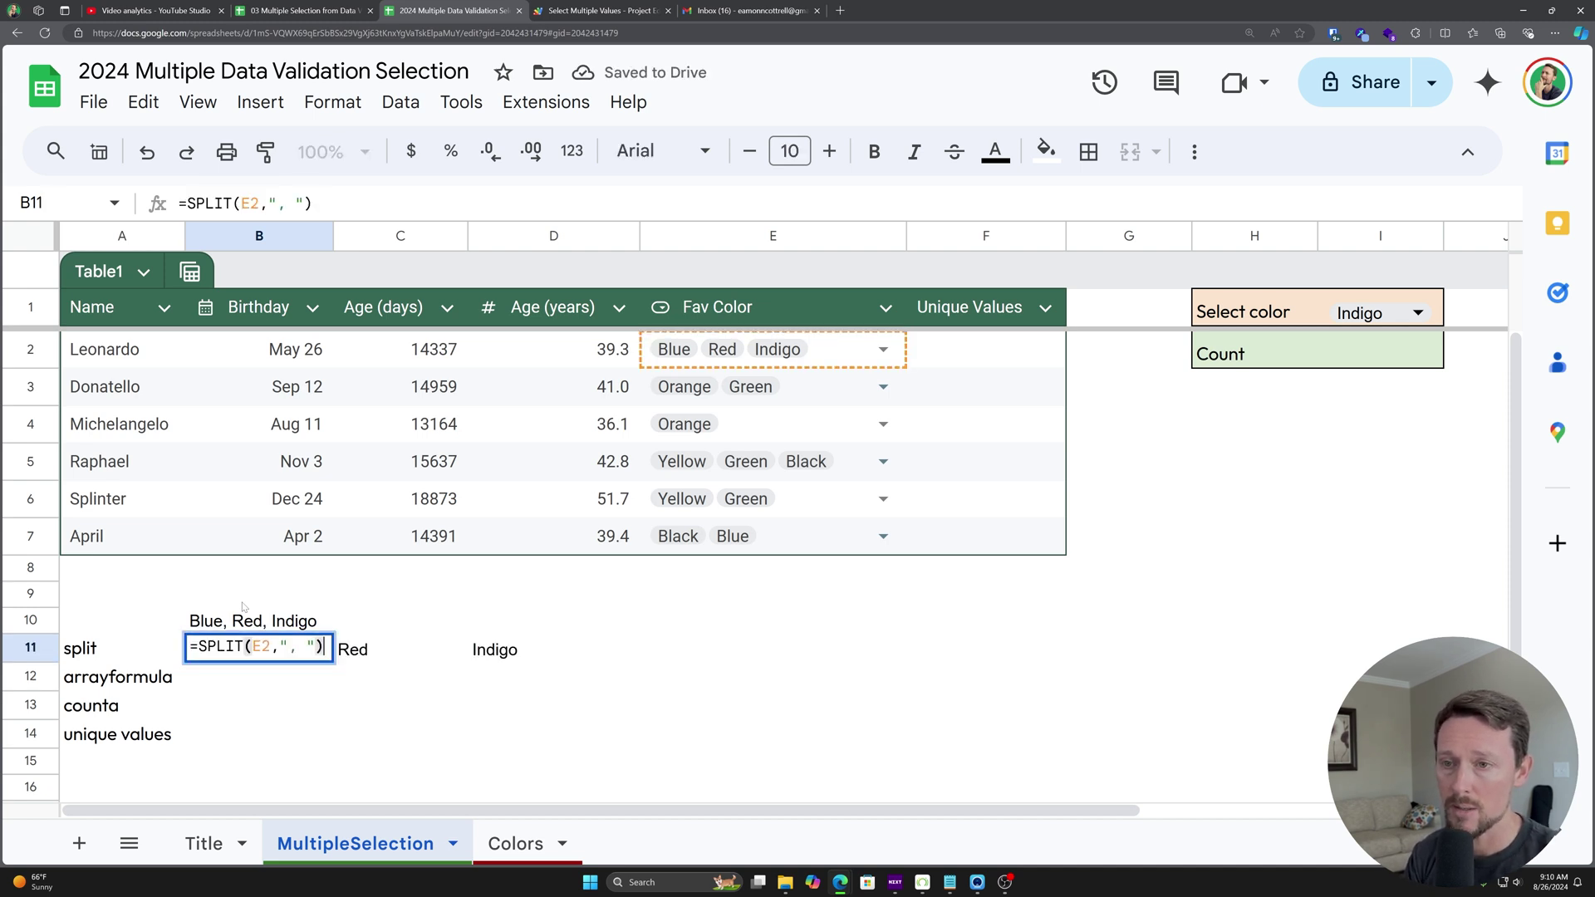
key("Left")
key("Left")
key("BackSpace")
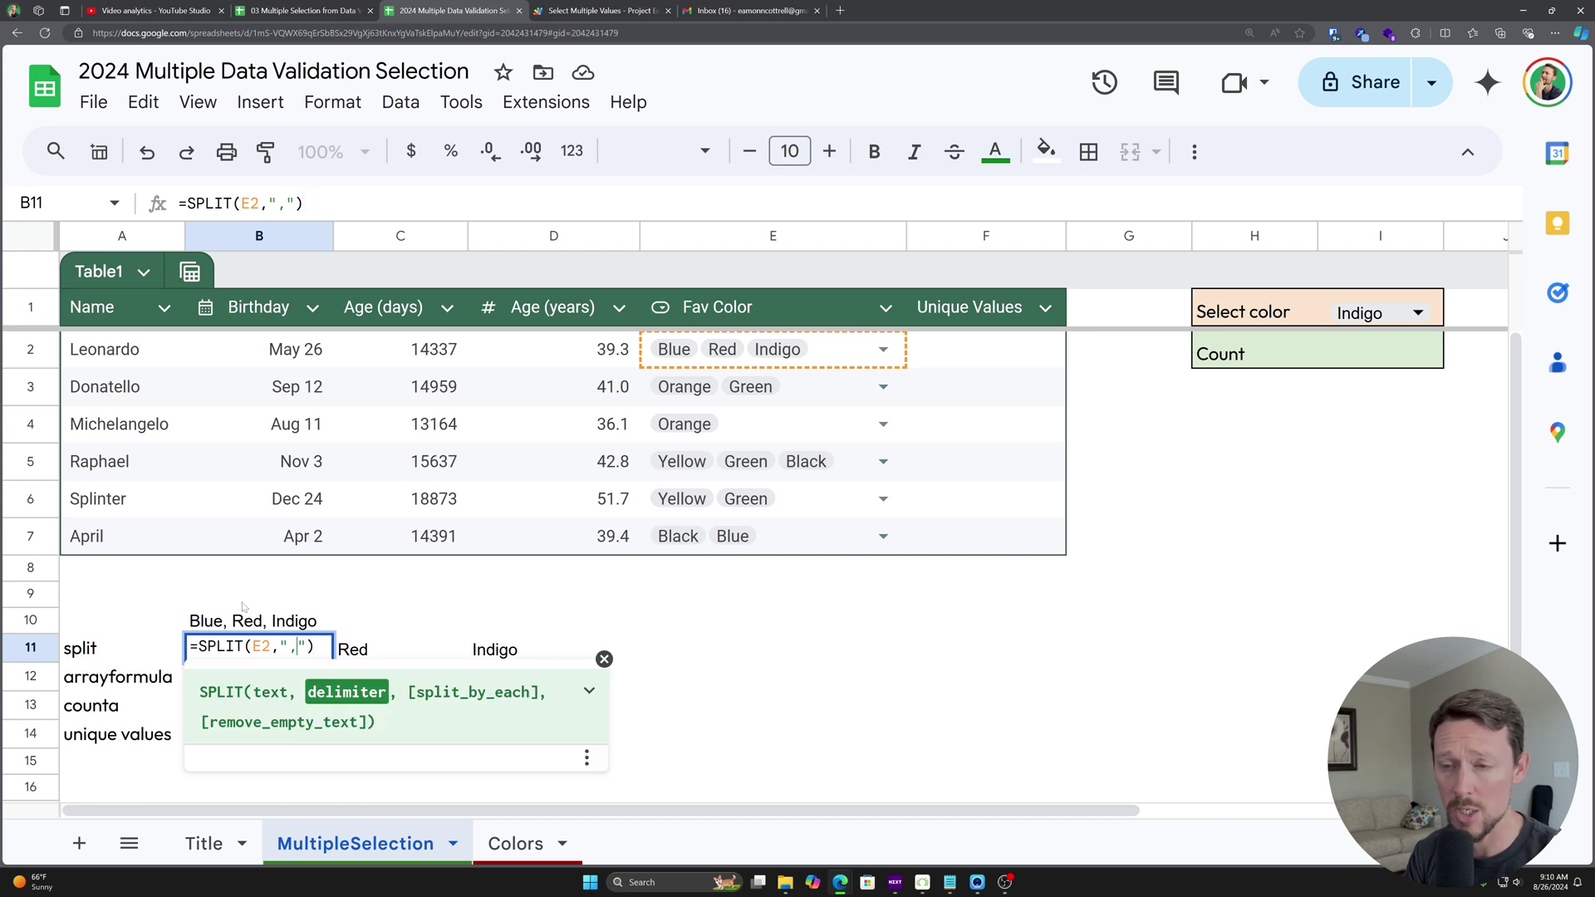
key("Return")
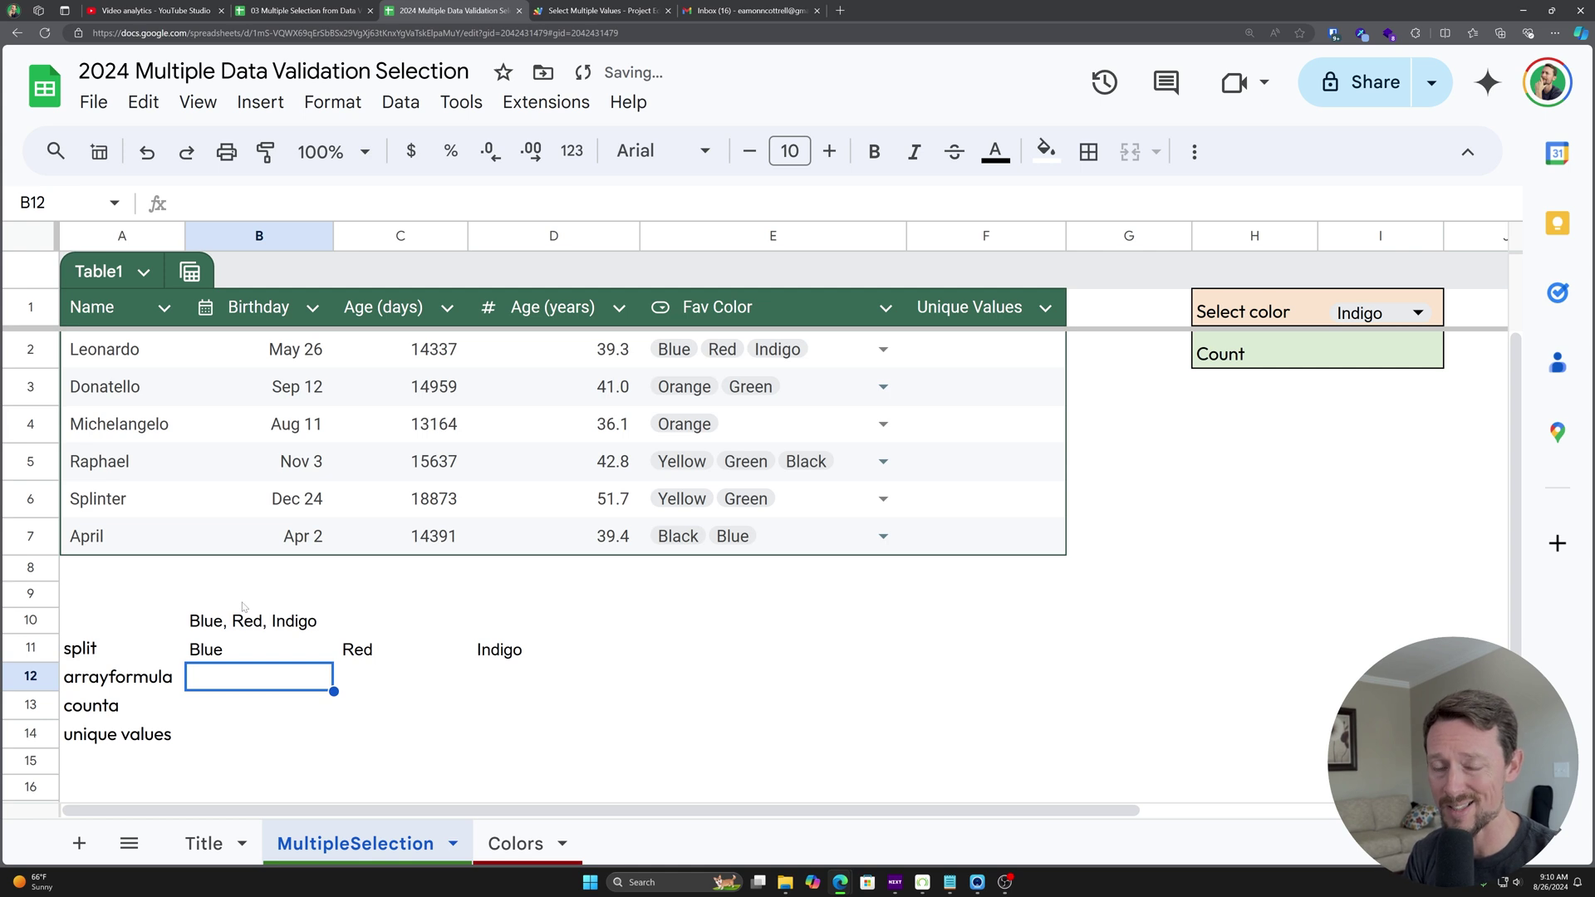
Step: Check C11's leading space before Red, then restore the ", " delimiter in B11
key("Up")
key("Right")
key("F2")
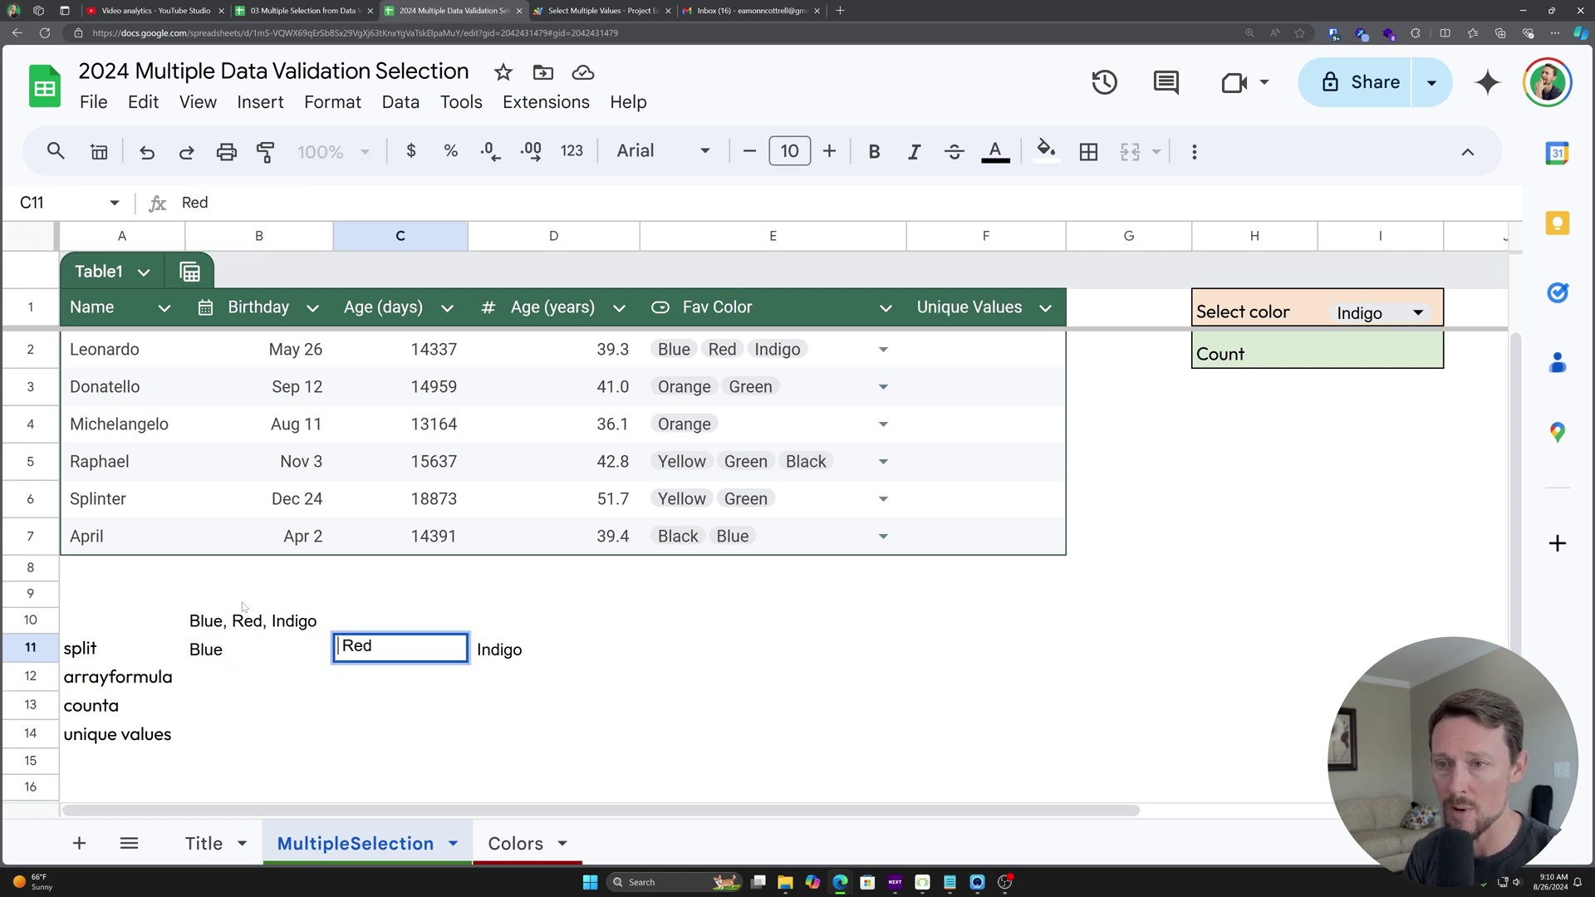
key("Escape")
key("Left")
key("F2")
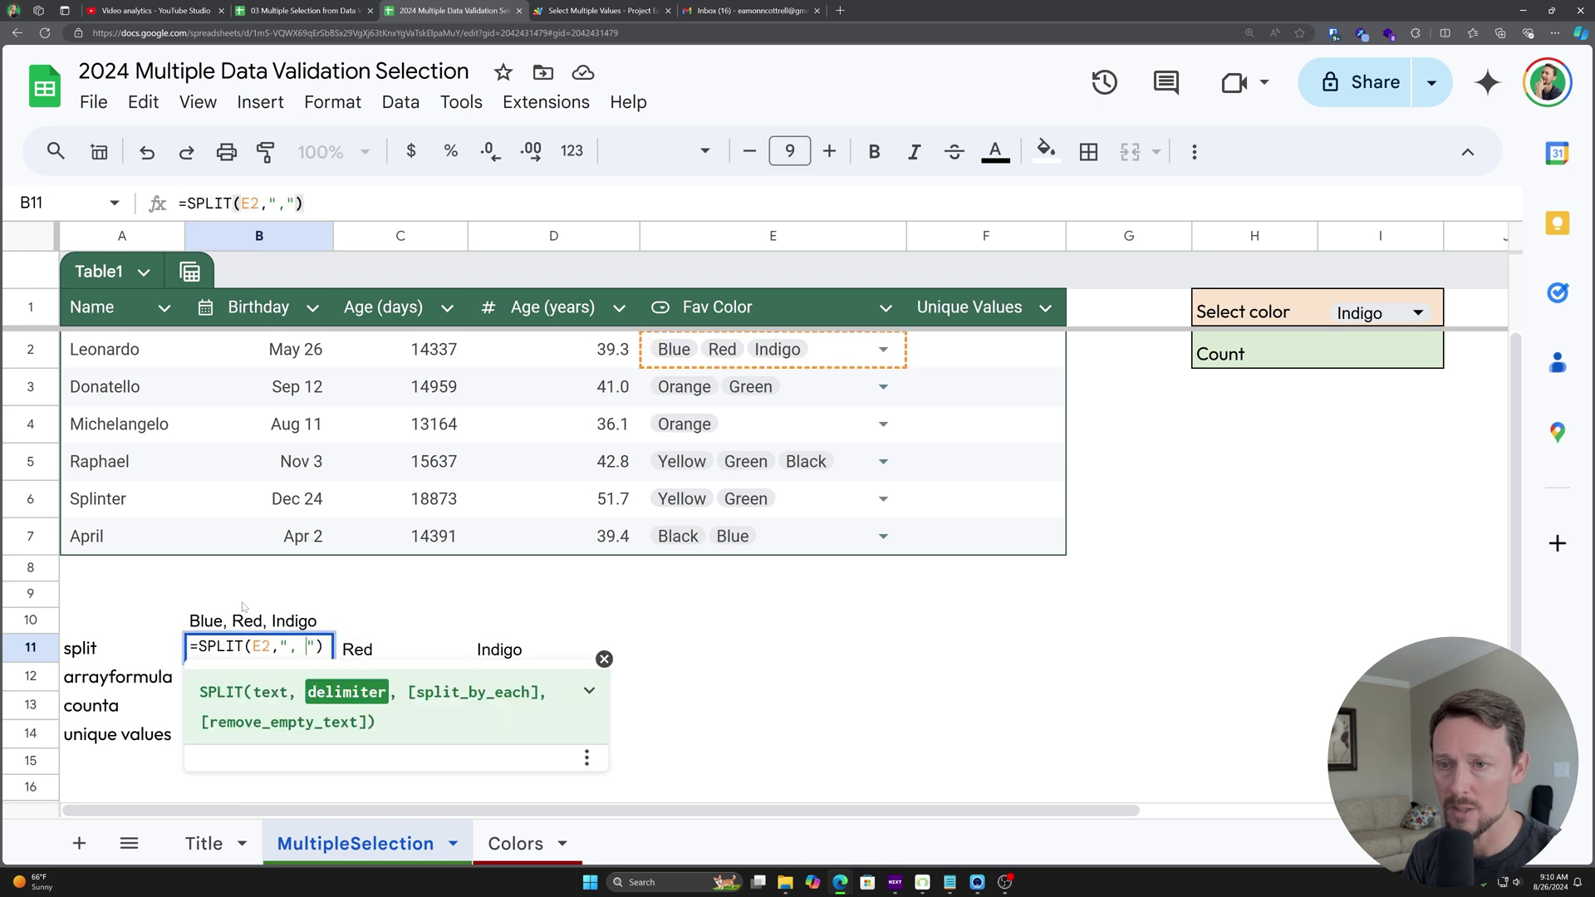
key("Return")
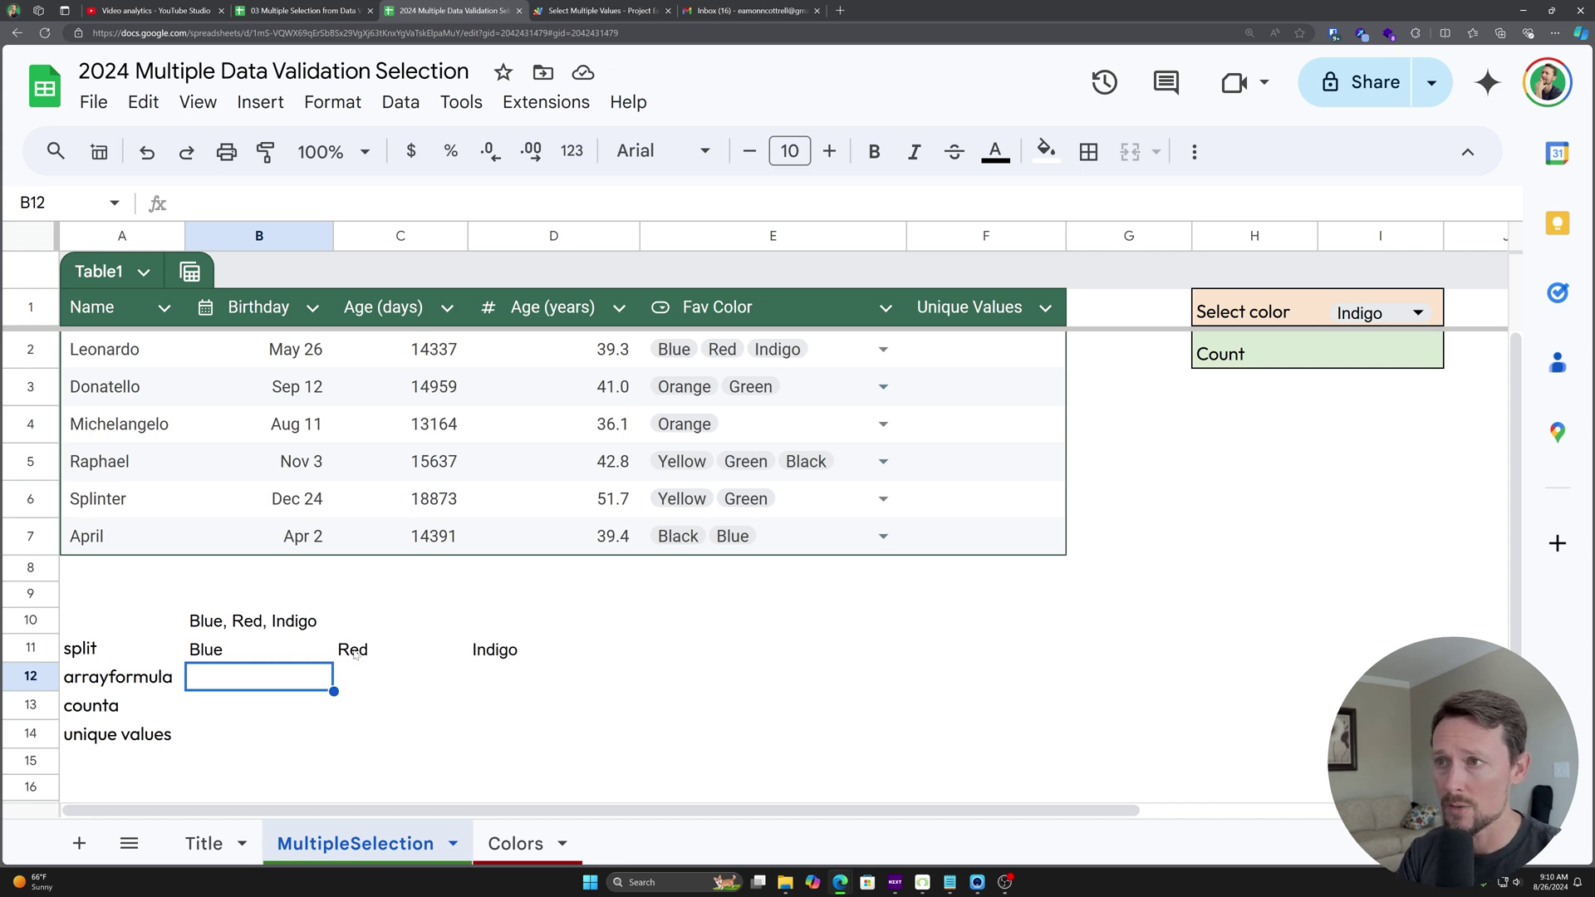
left_click(1011, 349)
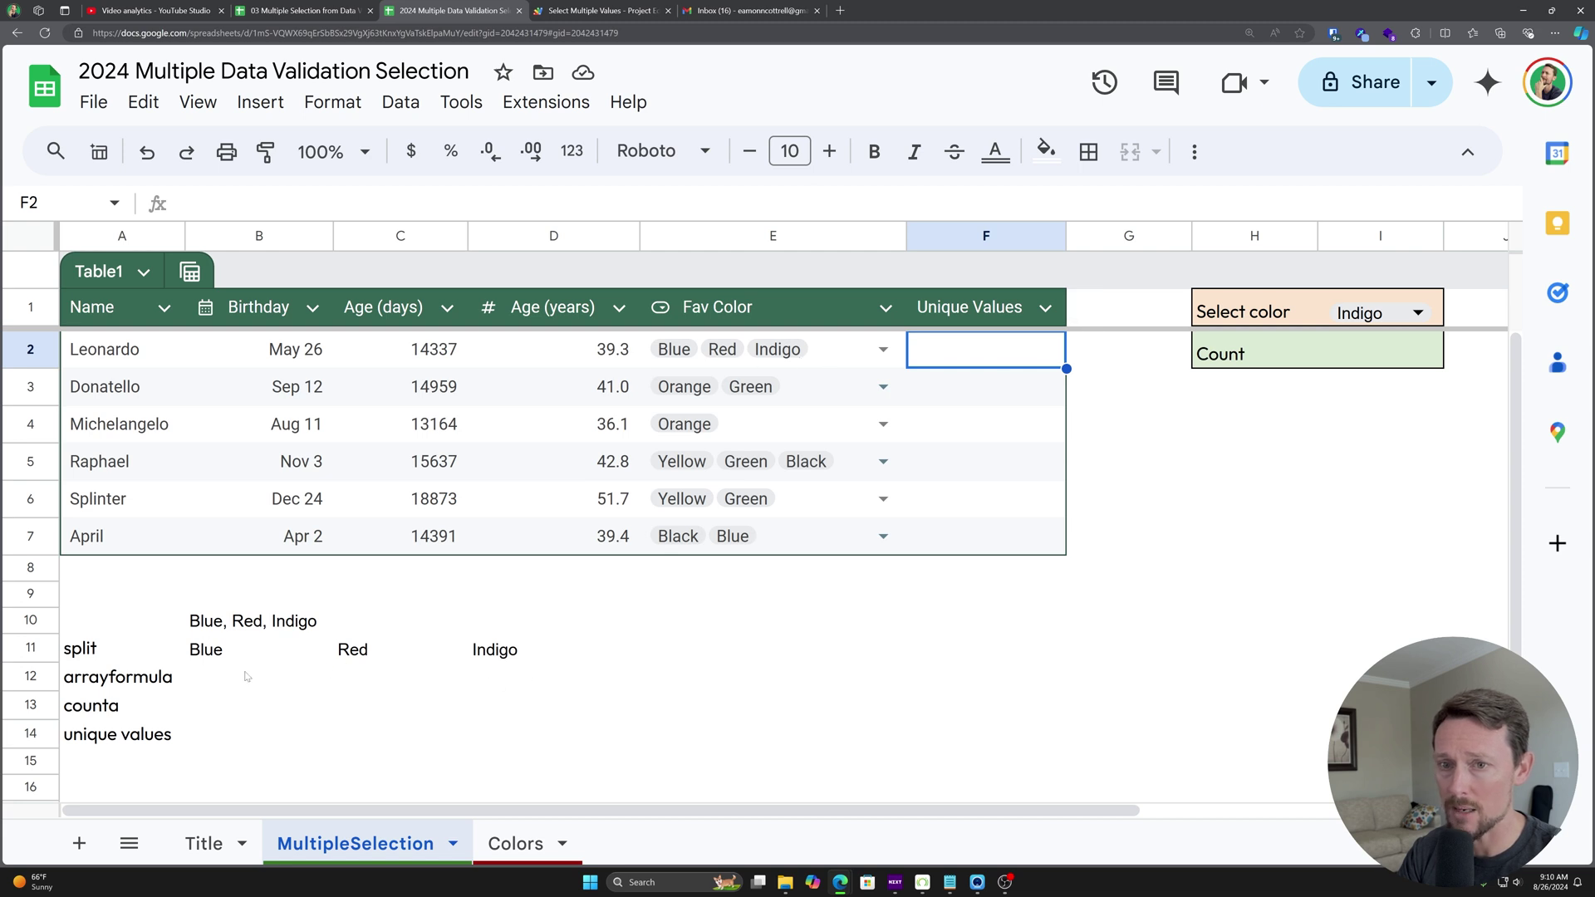
Step: Enter =COUNTA(SPLIT(E2,", ")) in B13, returning 3
left_click(199, 687)
key("Down")
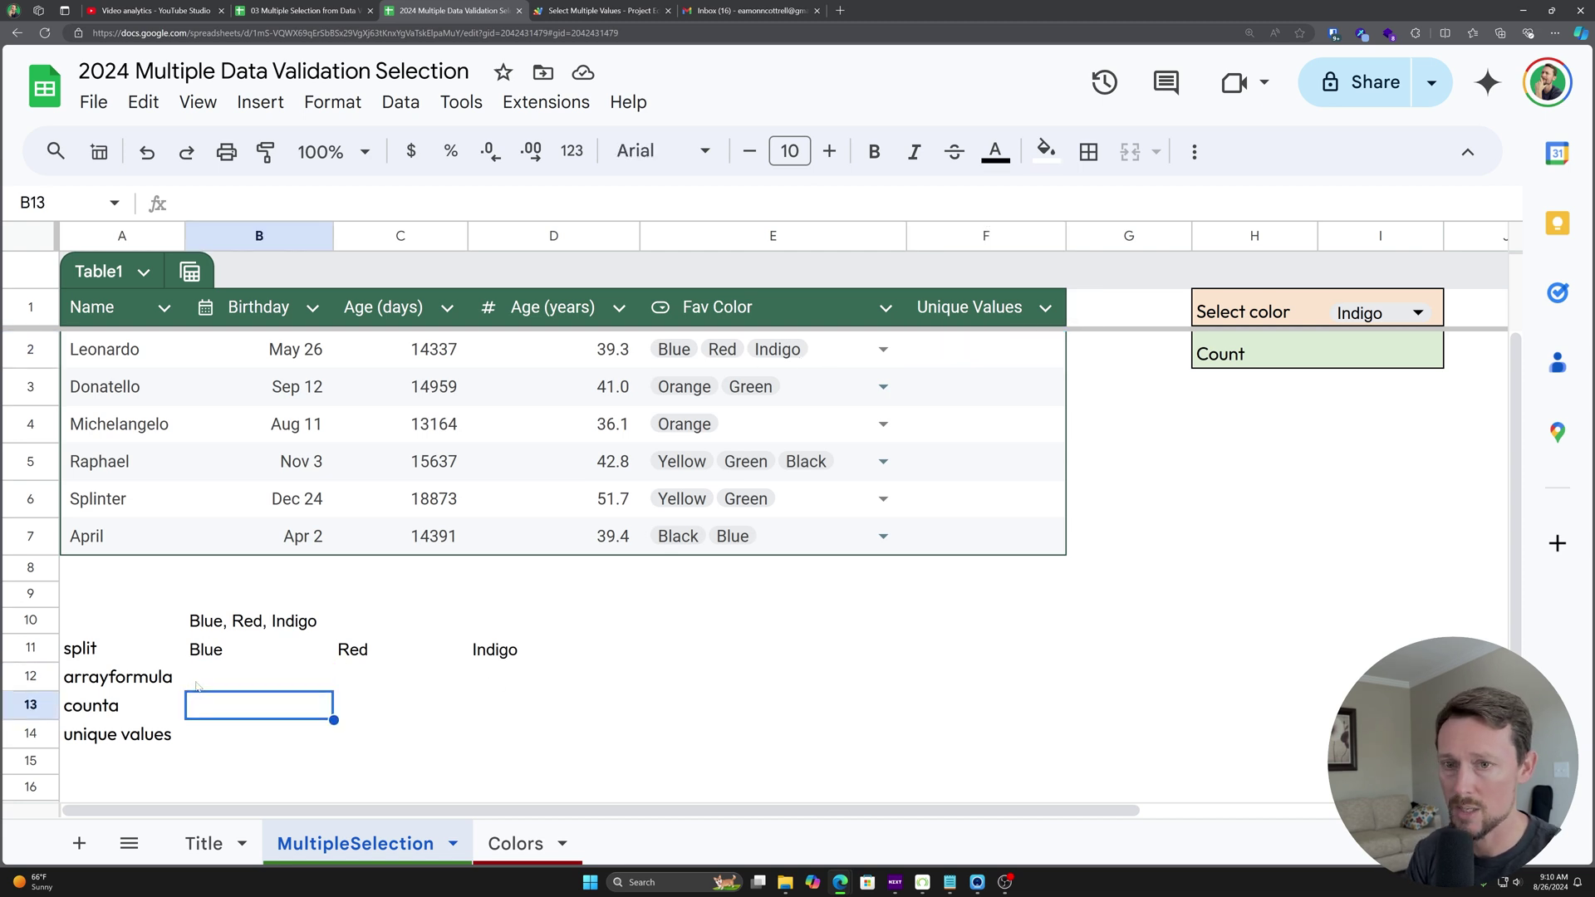
type("=counta")
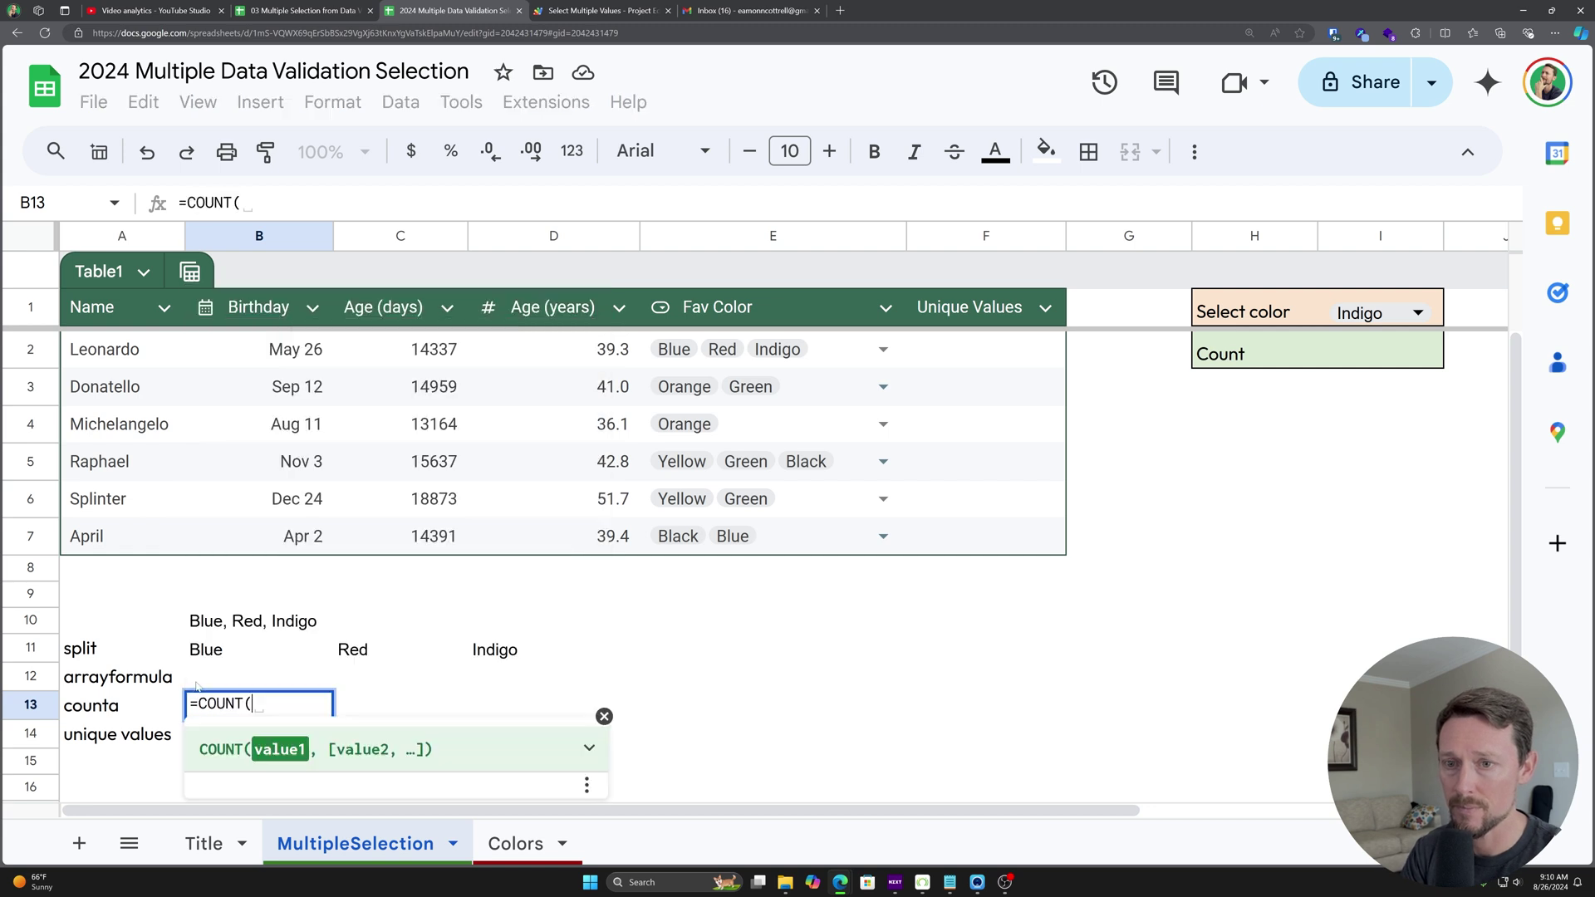
key("Tab")
key("Up")
key("Up")
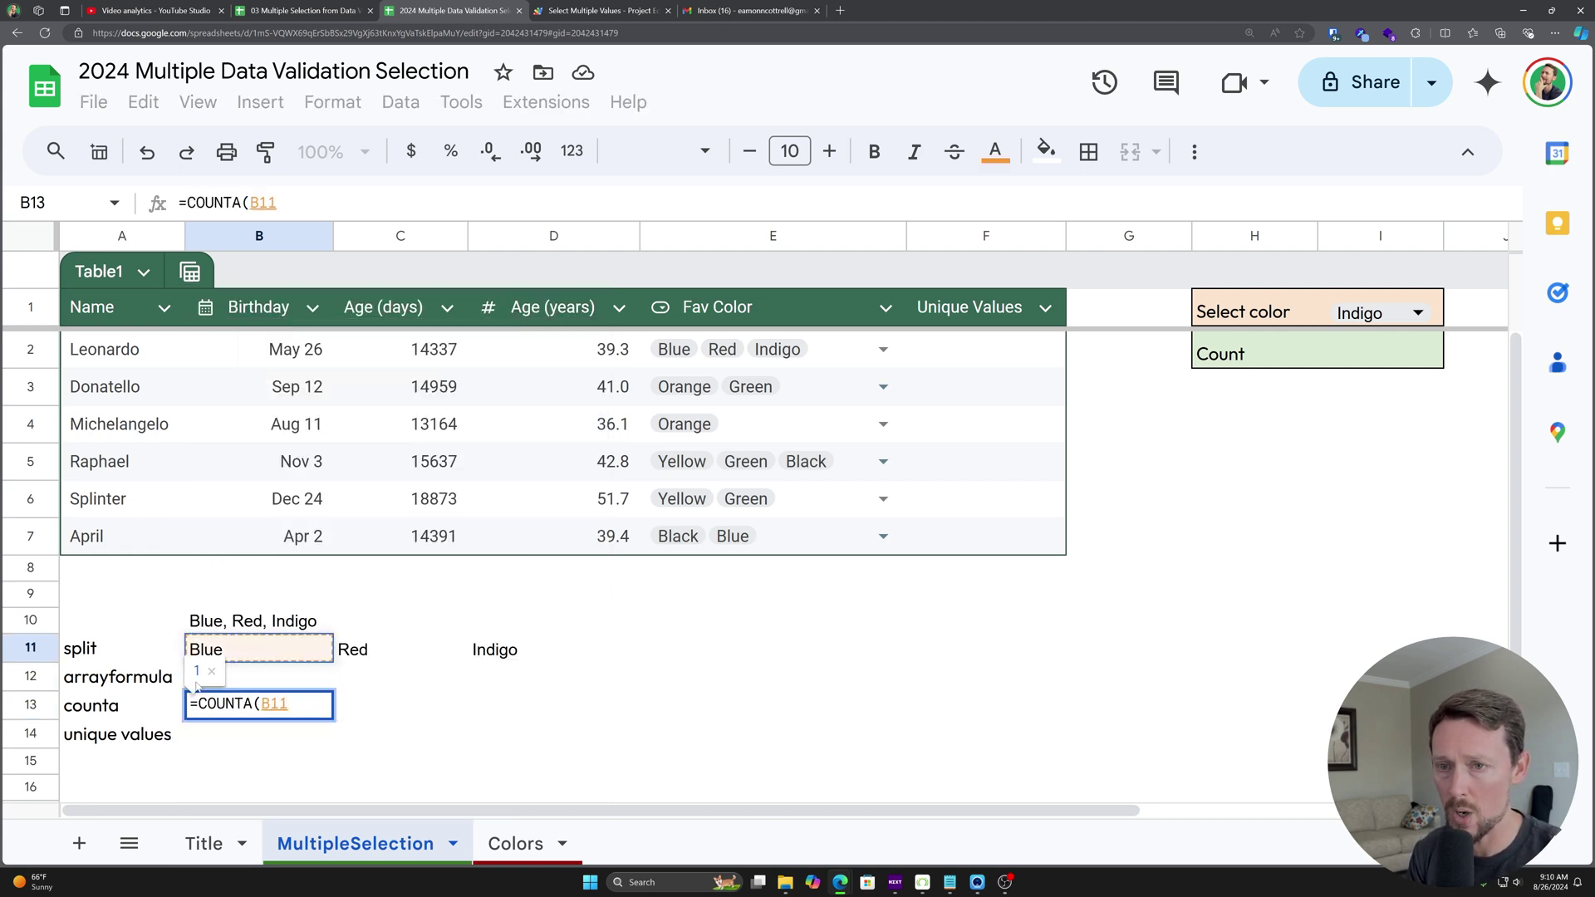
key("shift+Right")
key("shift+Right")
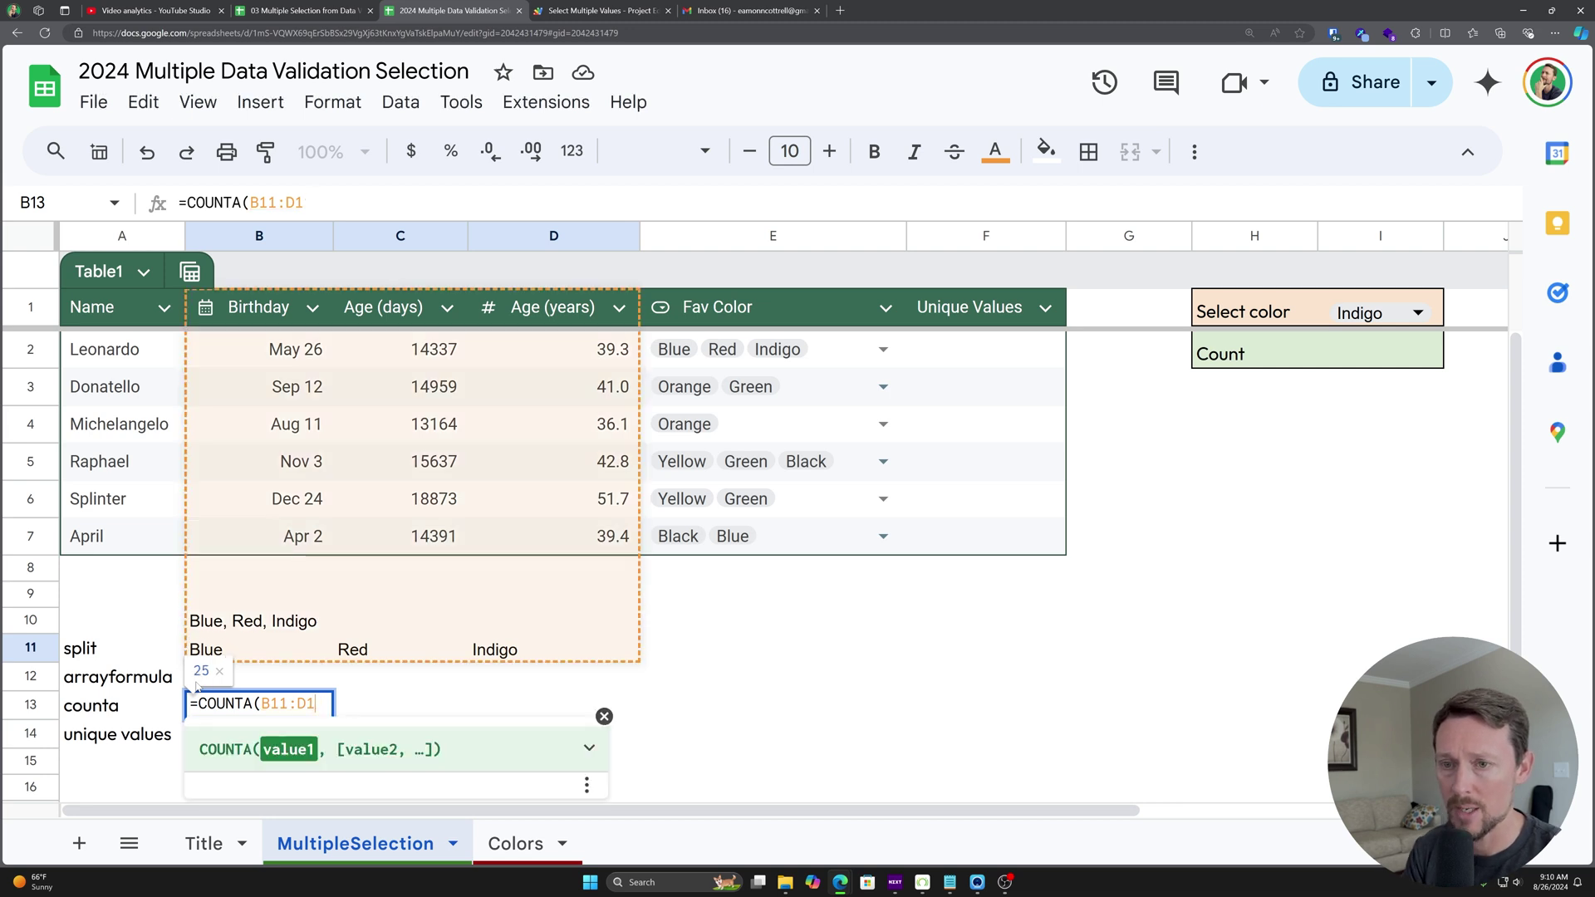
key("BackSpace")
type("spli")
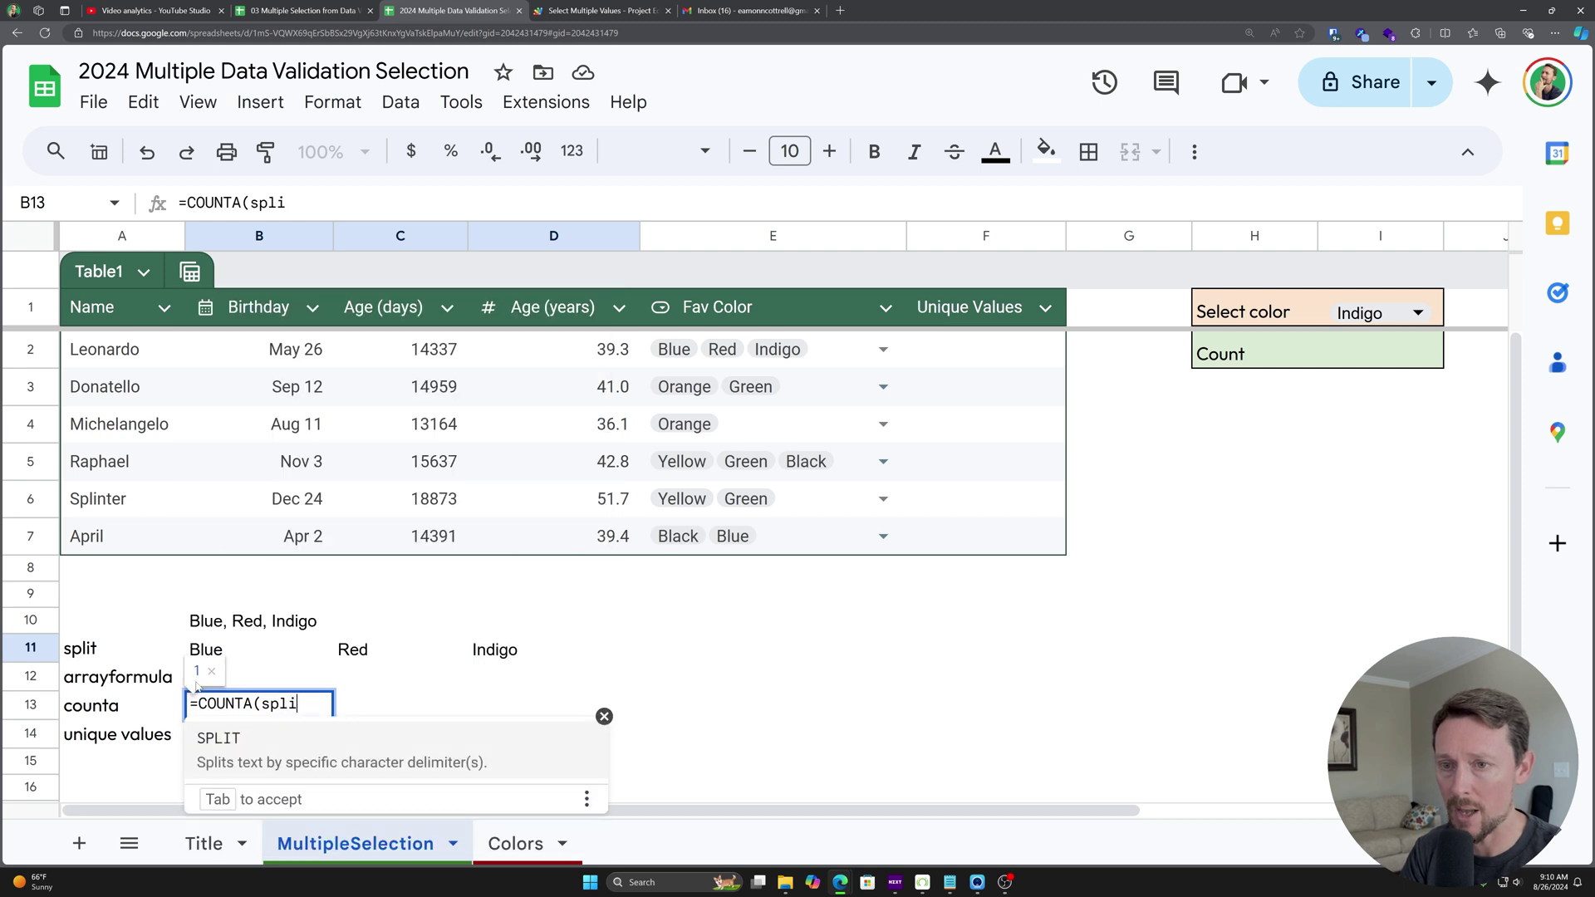
type("t(e2,\", \")")
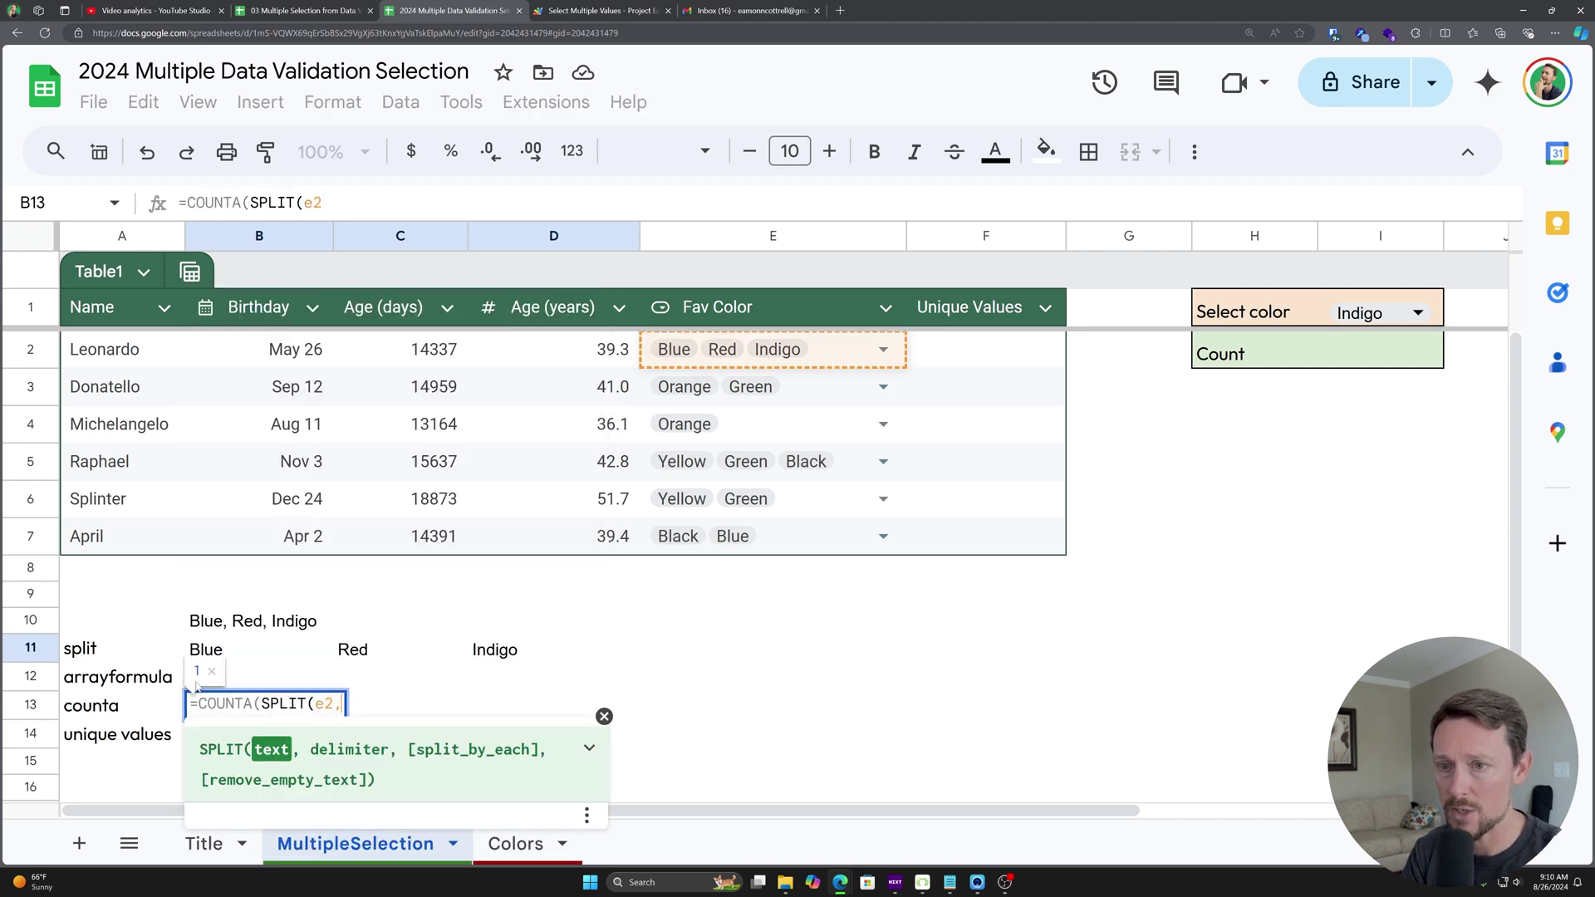
key("Return")
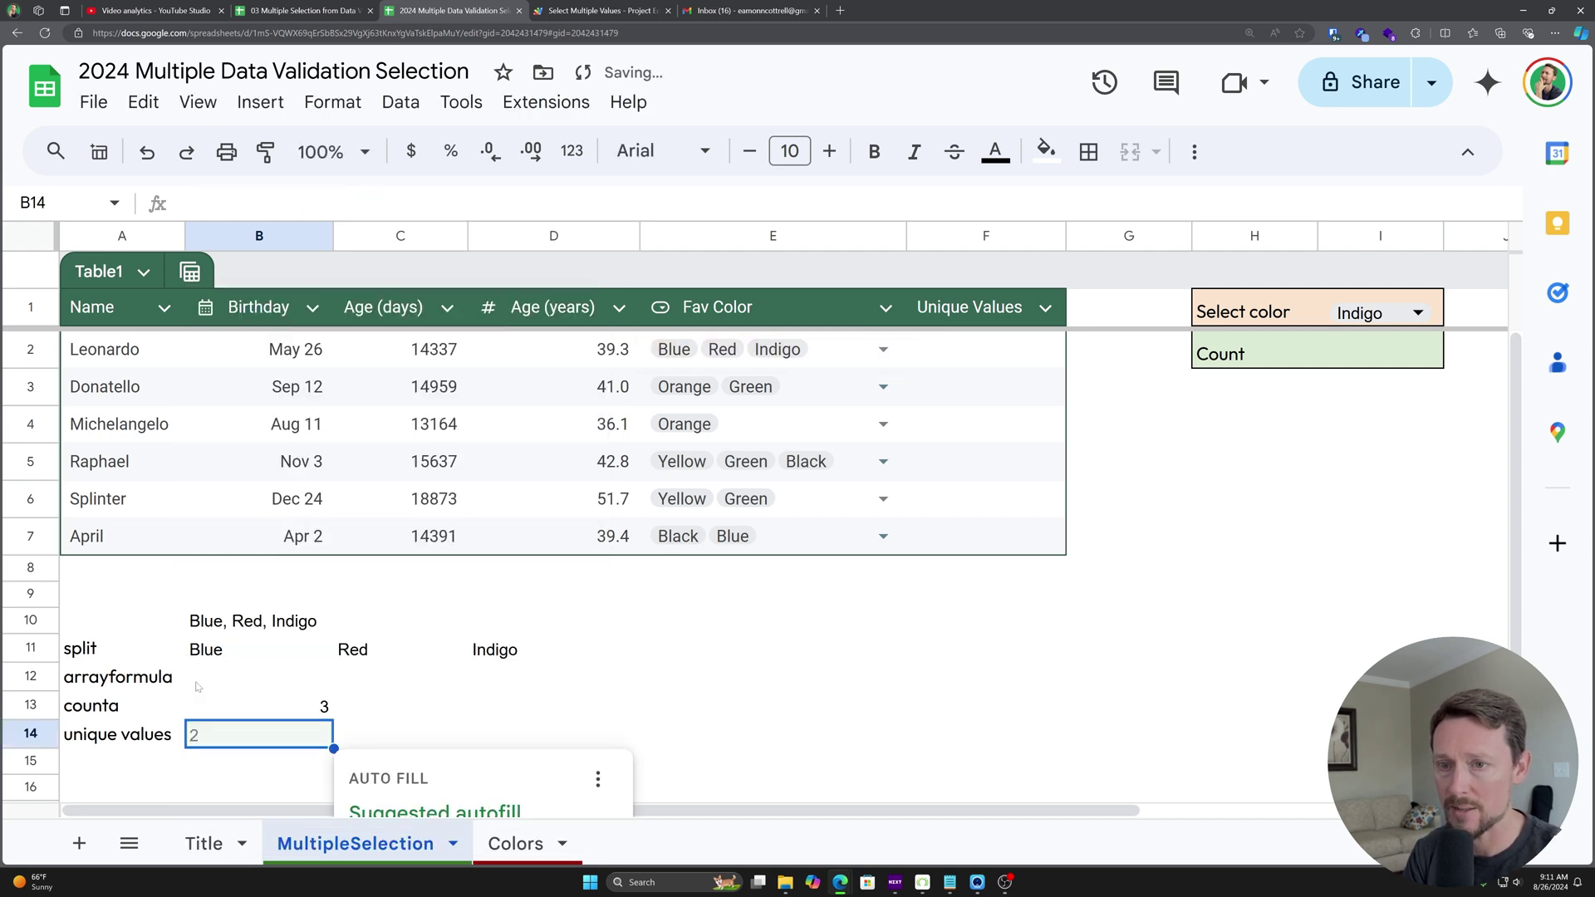
Step: Copy B13's colour-counting formula text and move to Unique Values cell F2
key("Up")
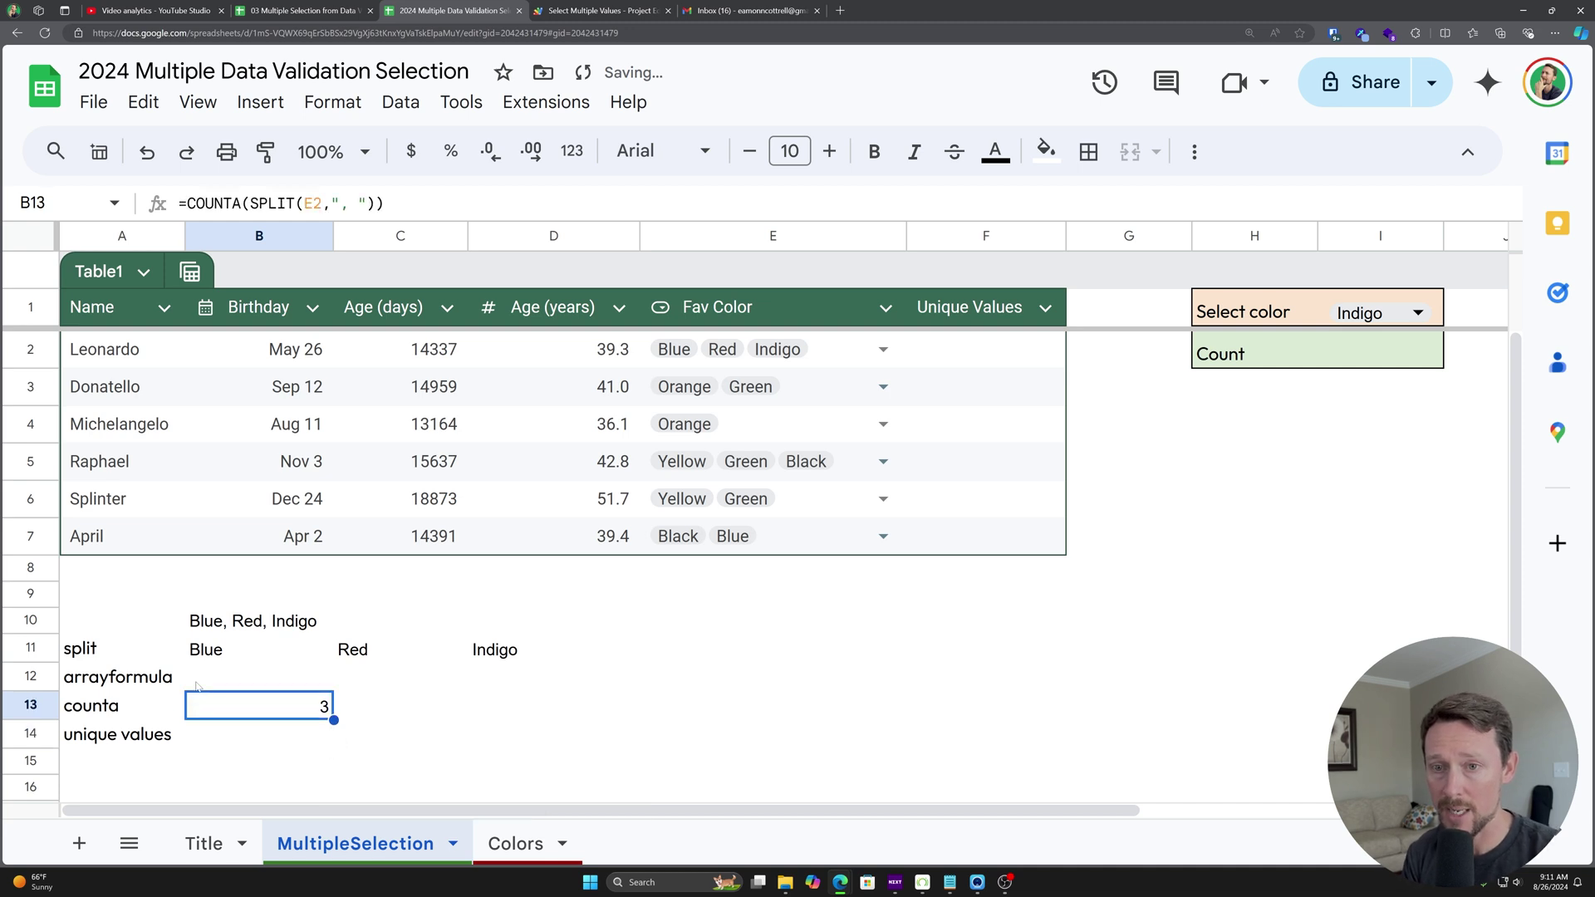
key("F2")
key("ctrl+a")
key("ctrl+c")
key("Escape")
key("Up")
key("Up")
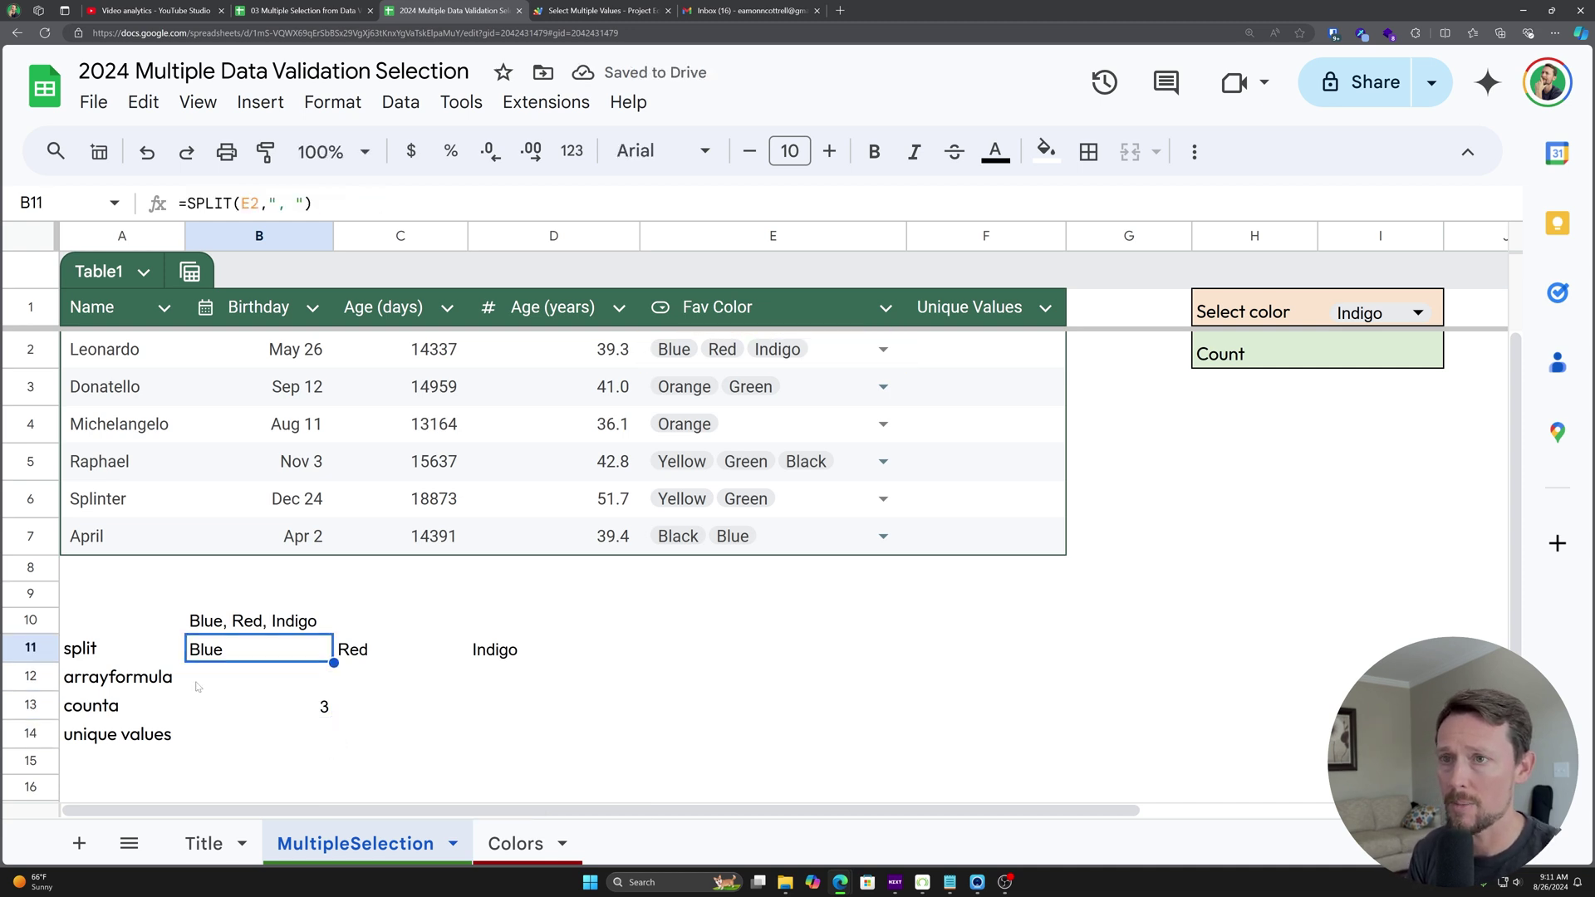
key("Up")
key("Up")
key("Up")
key("Up")
key("Up")
key("Up")
key("Up")
key("Up")
key("Up")
key("Up")
key("Down")
key("Right")
key("Right")
key("Right")
key("Right")
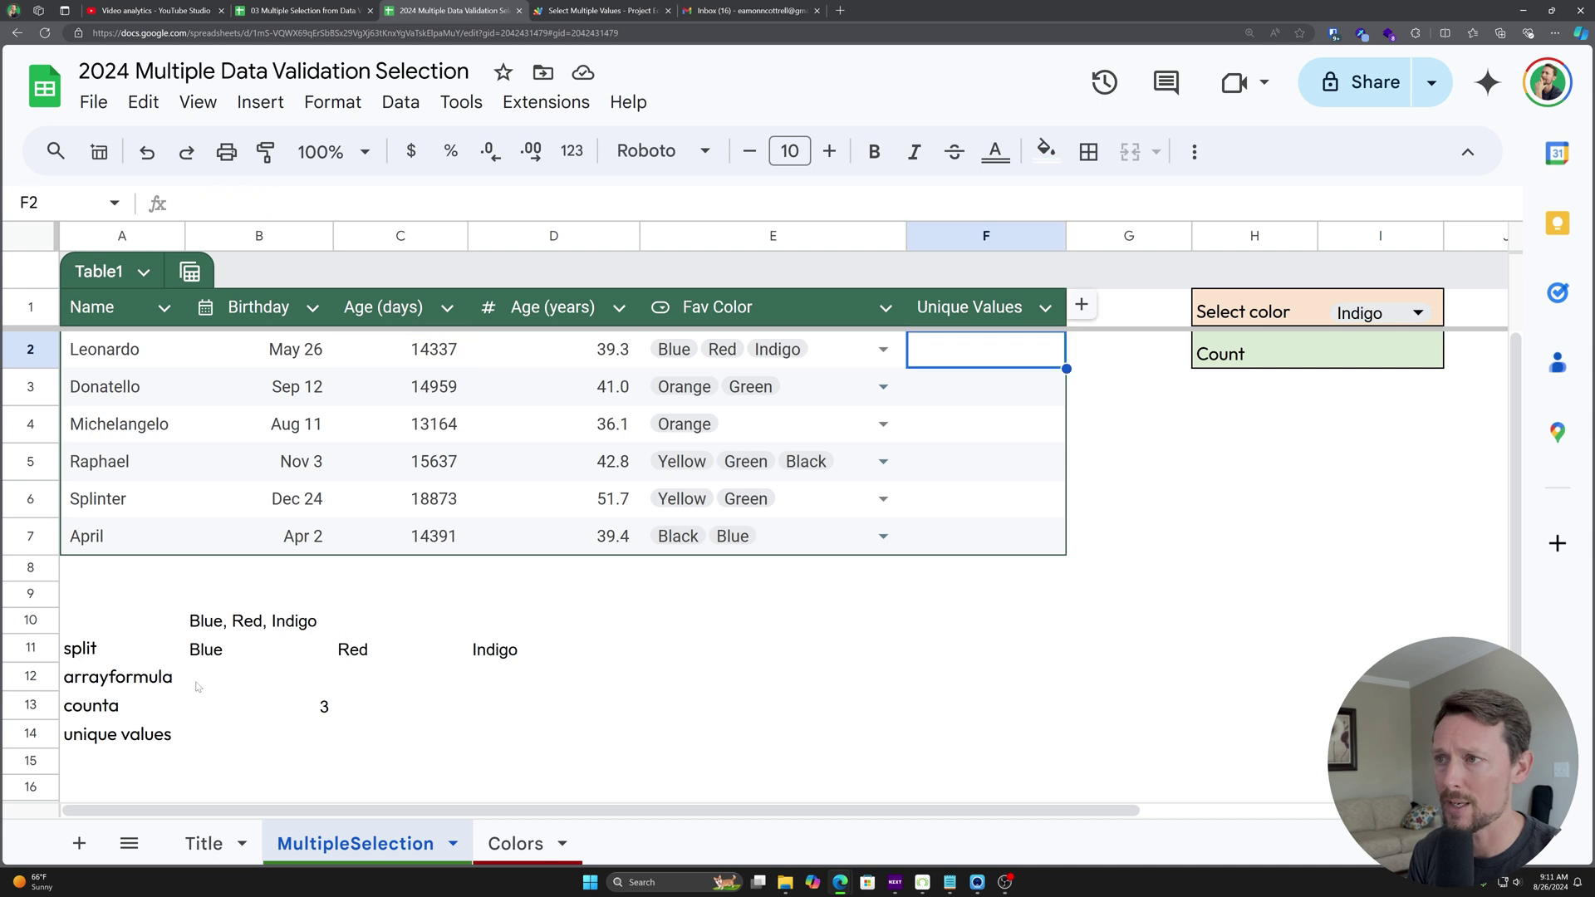
Step: Paste the COUNTA(SPLIT()) colour-count formula into F2 and autofill it down Unique Values
key("ctrl+v")
key("Return")
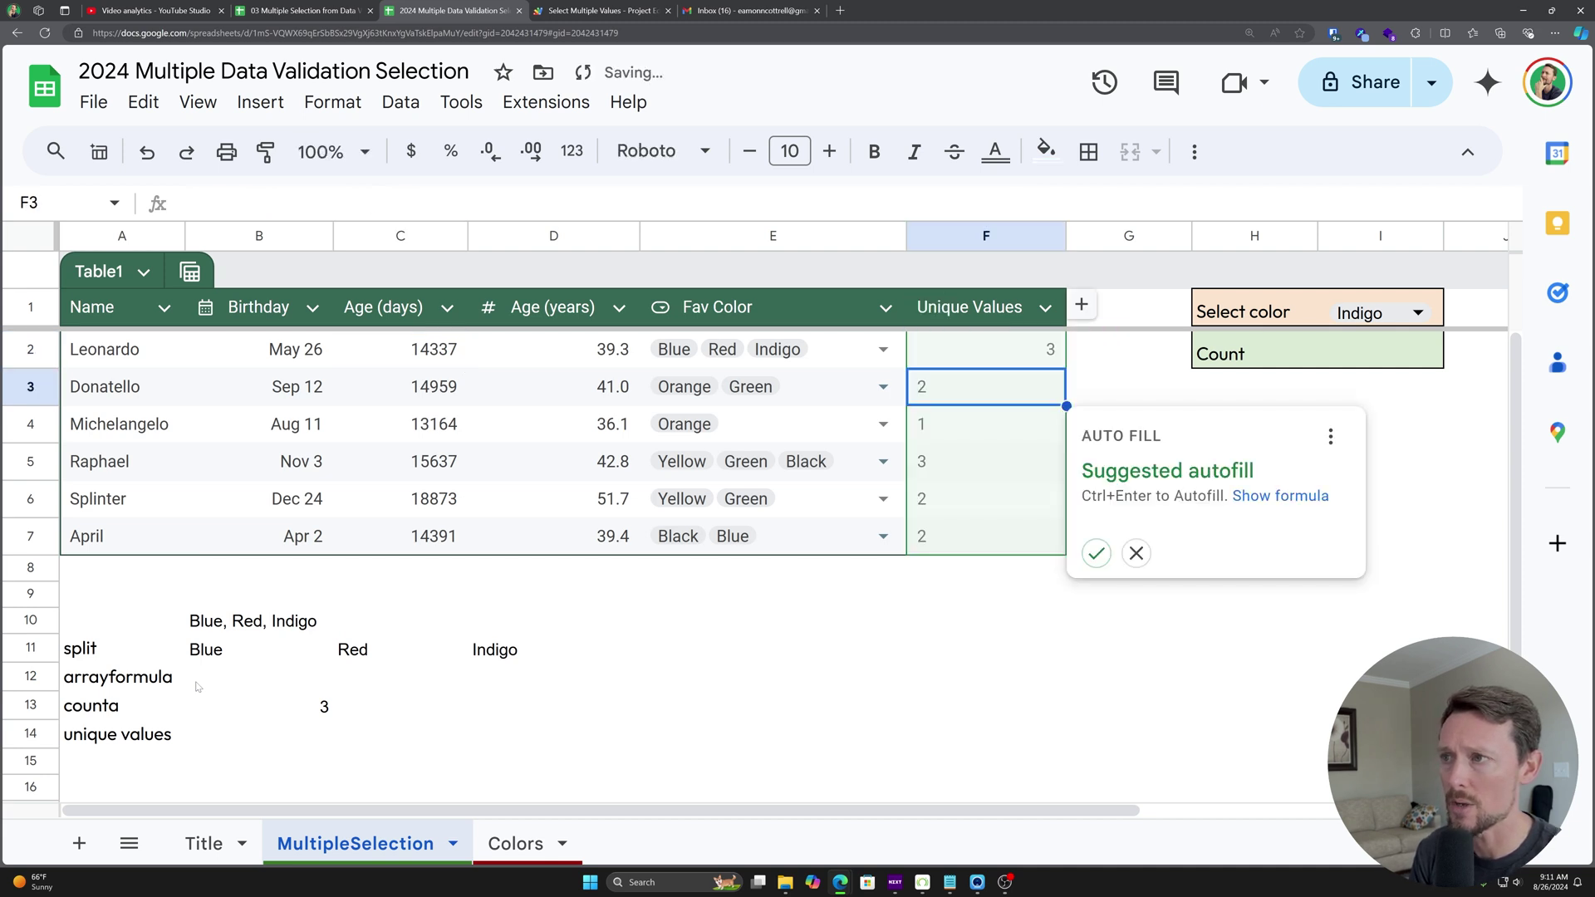
key("ctrl+Return")
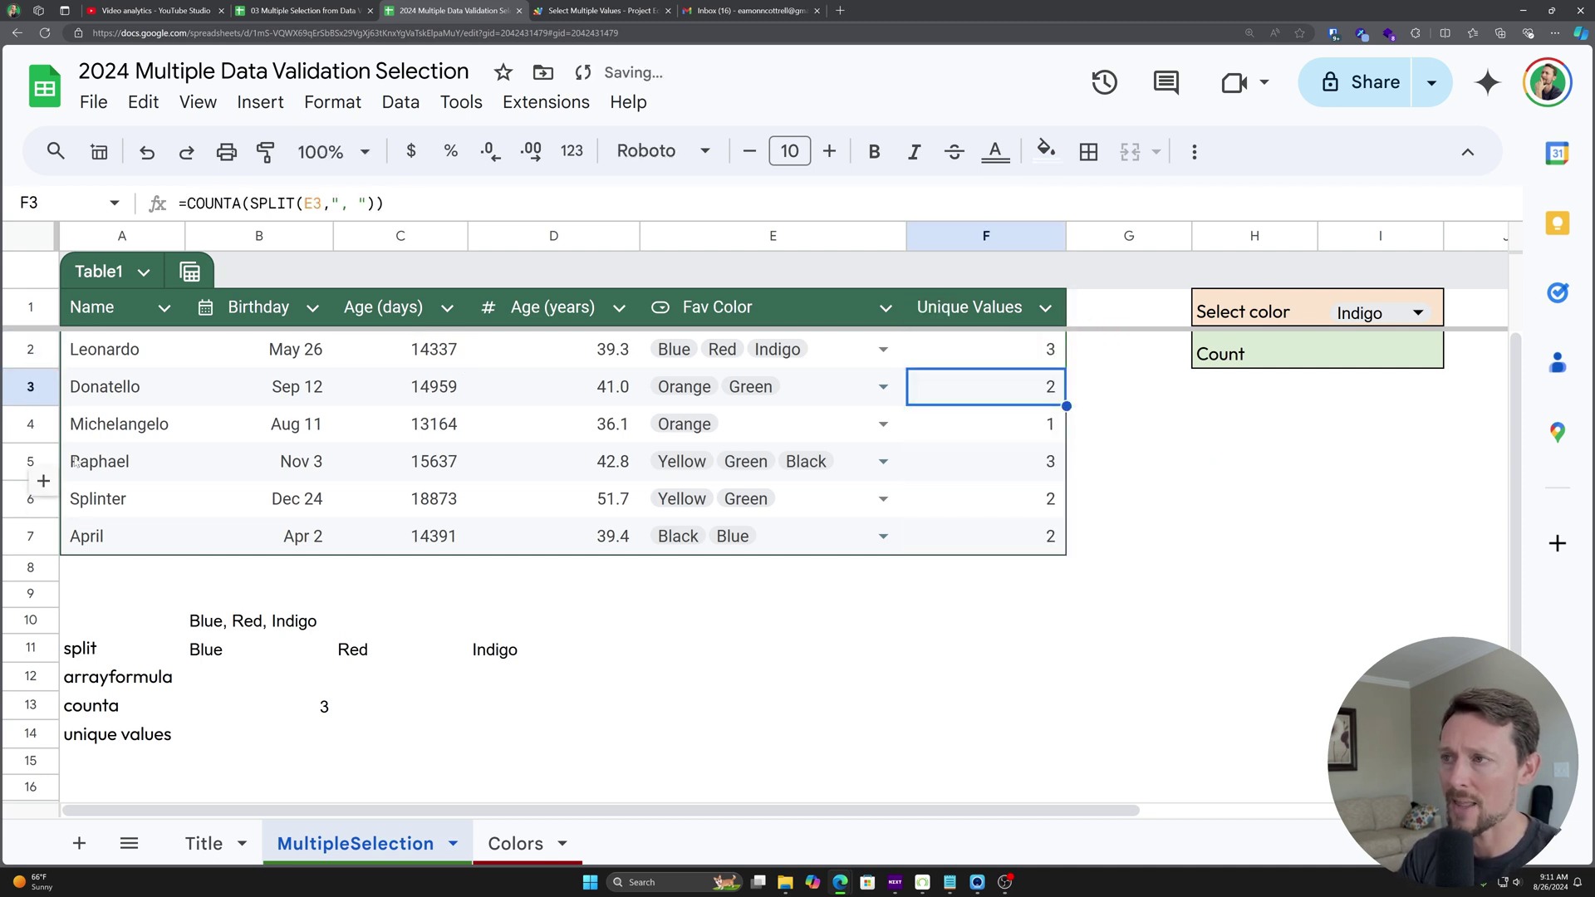
left_click_drag(1045, 354, 1049, 536)
Step: Add Orange and Red to row 5's Fav Color choices
left_click(884, 462)
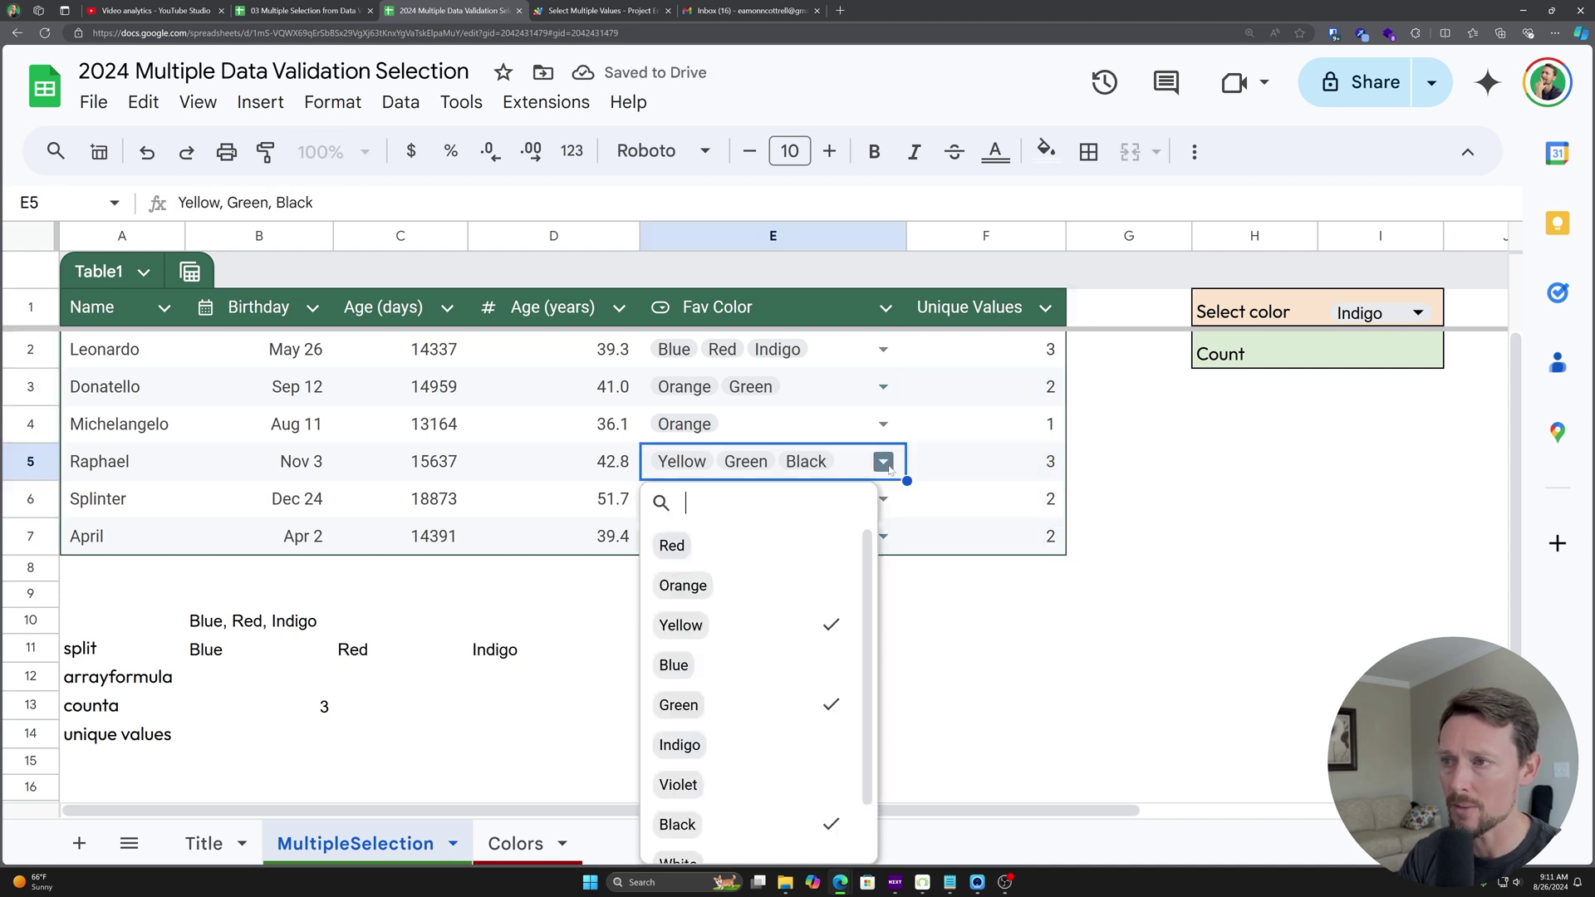
left_click(801, 585)
left_click(801, 546)
left_click(1042, 477)
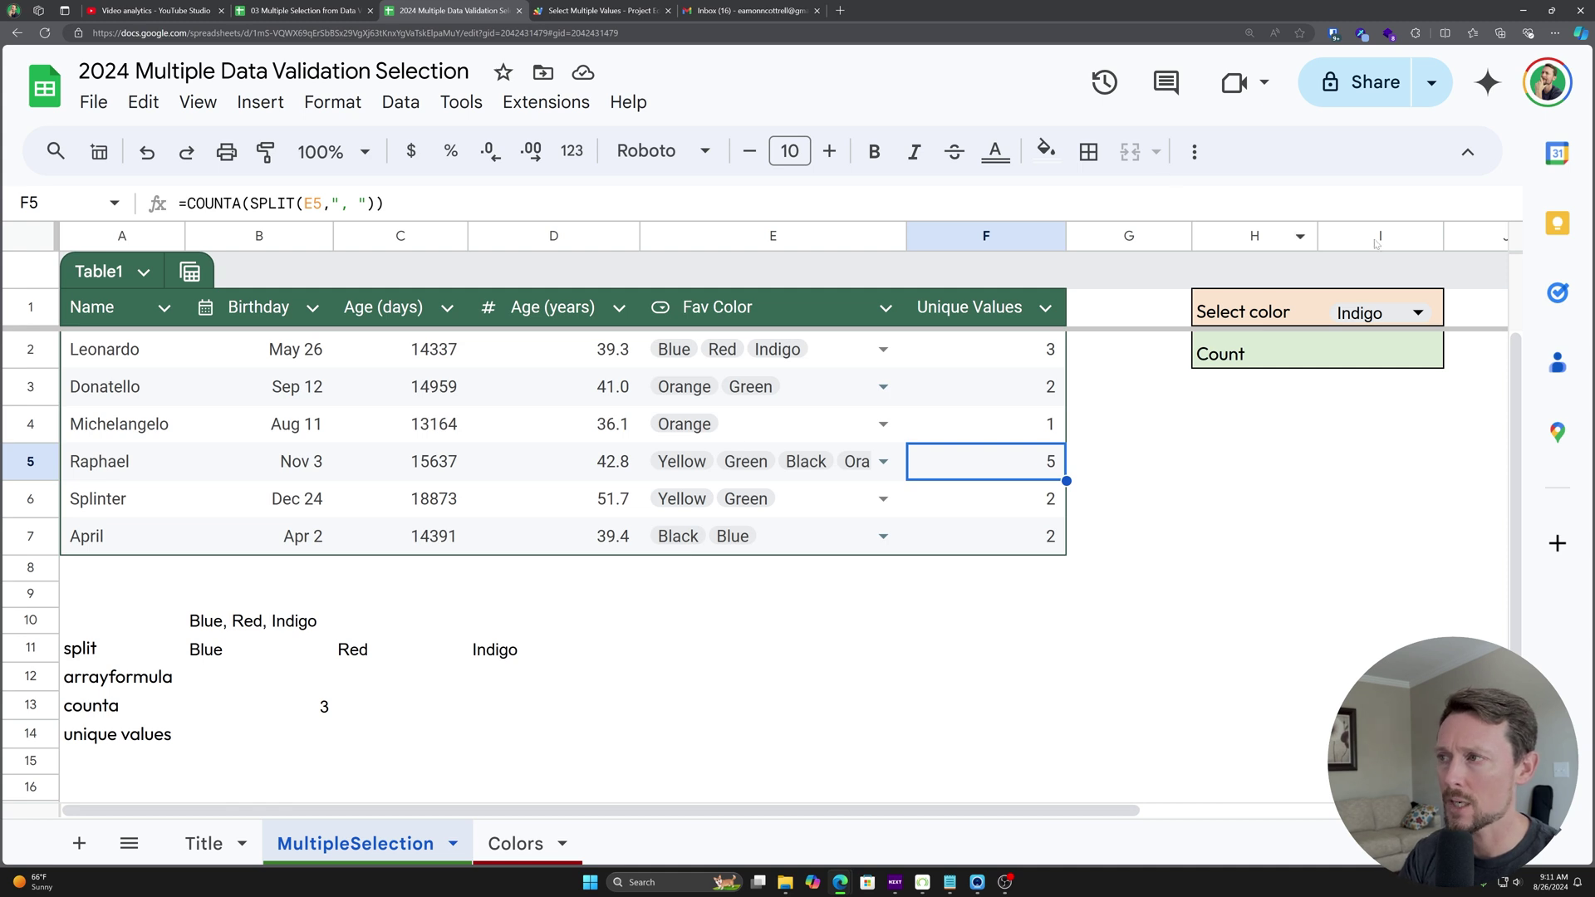
Step: Add Indigo to row 4's Fav Color, bringing Michelangelo's count to 2
left_click(1401, 324)
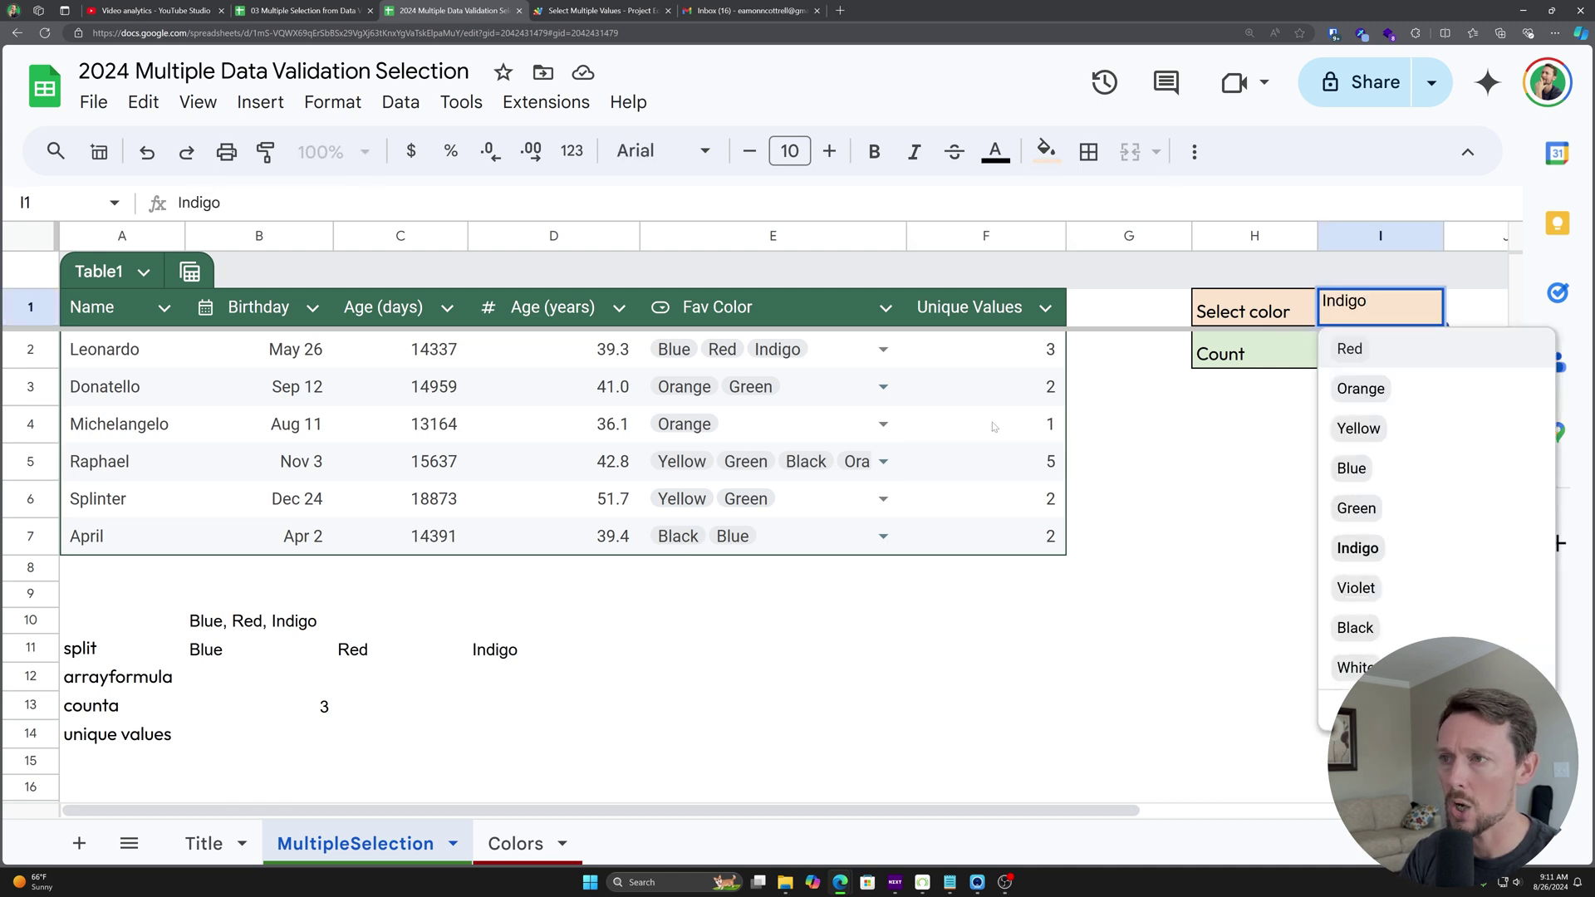
left_click(768, 432)
left_click(883, 425)
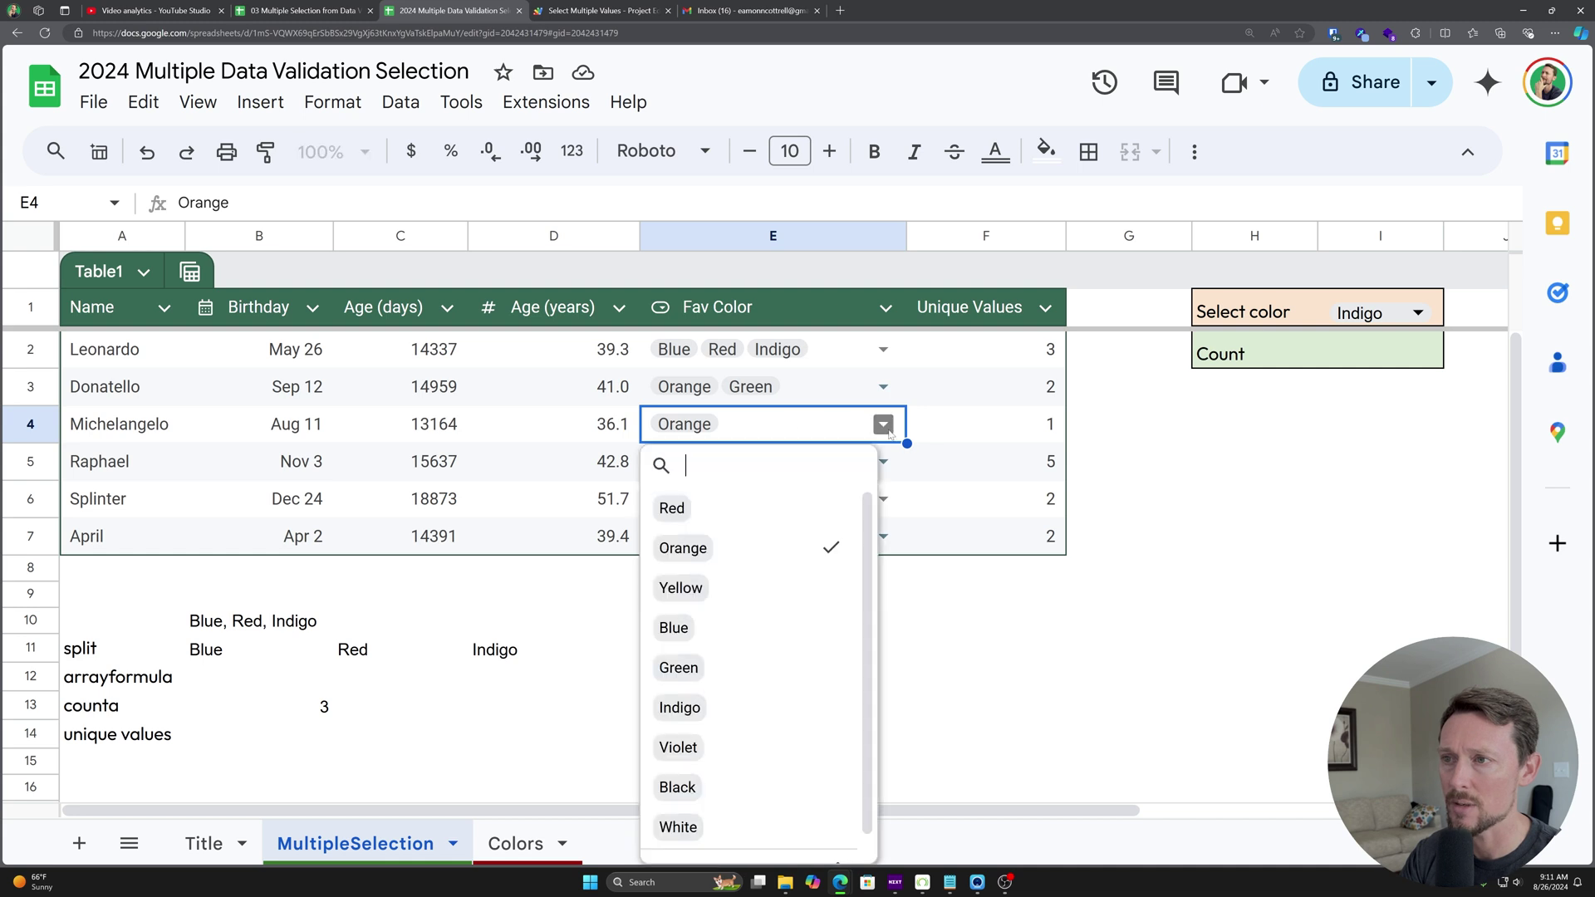
left_click(748, 705)
left_click(954, 579)
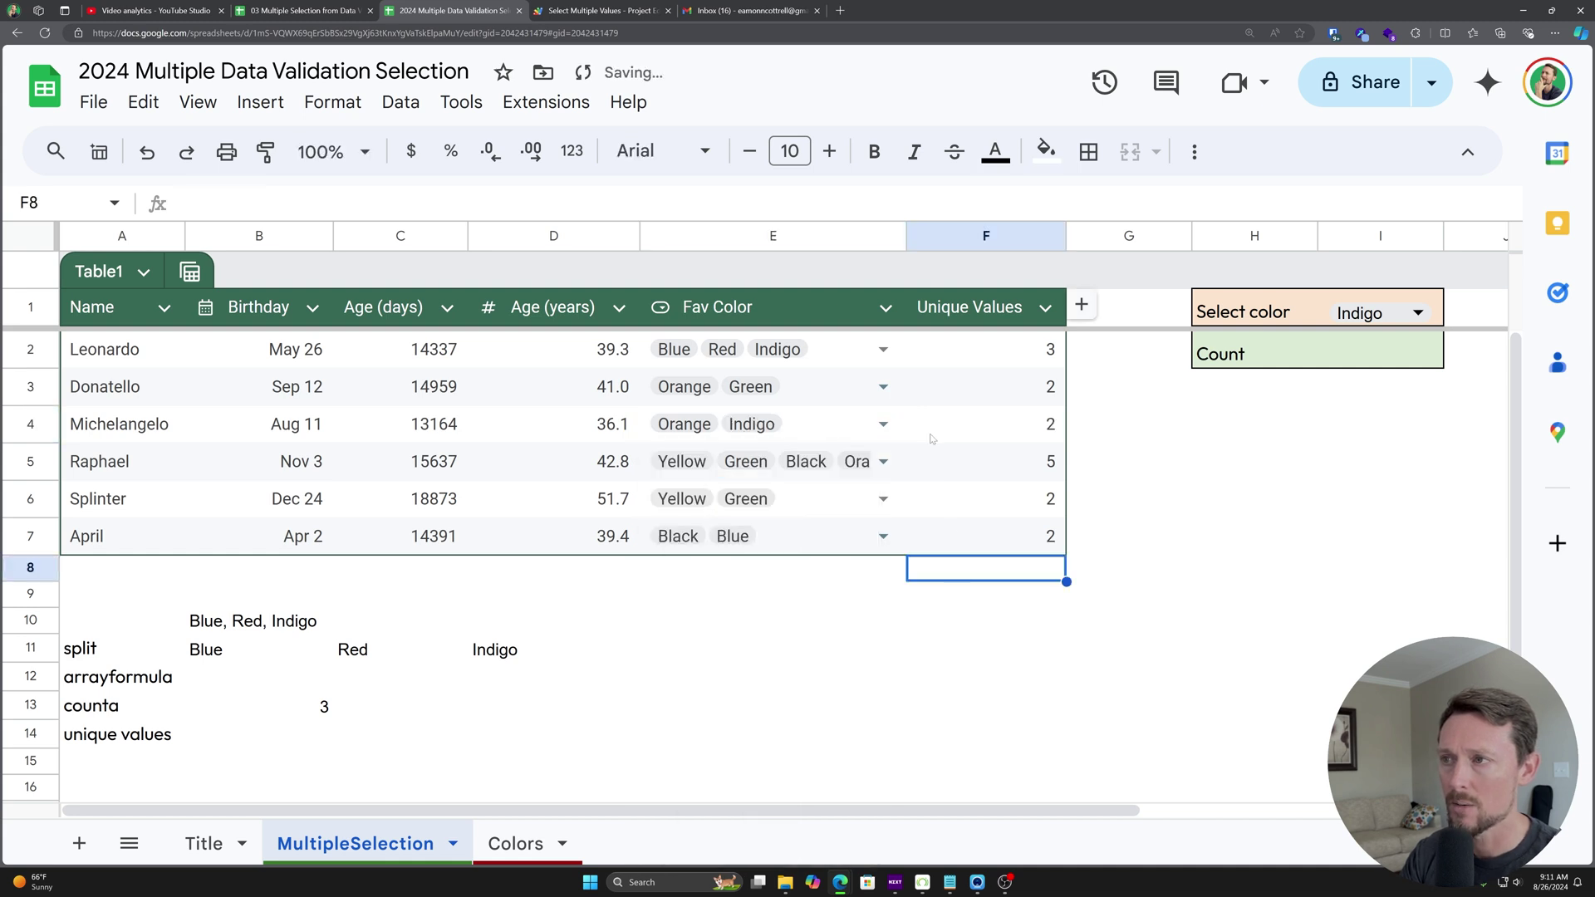
left_click(822, 426)
Step: Review the colour choices in rows 2 and 5 without changing them
left_click(777, 349)
left_click(922, 465)
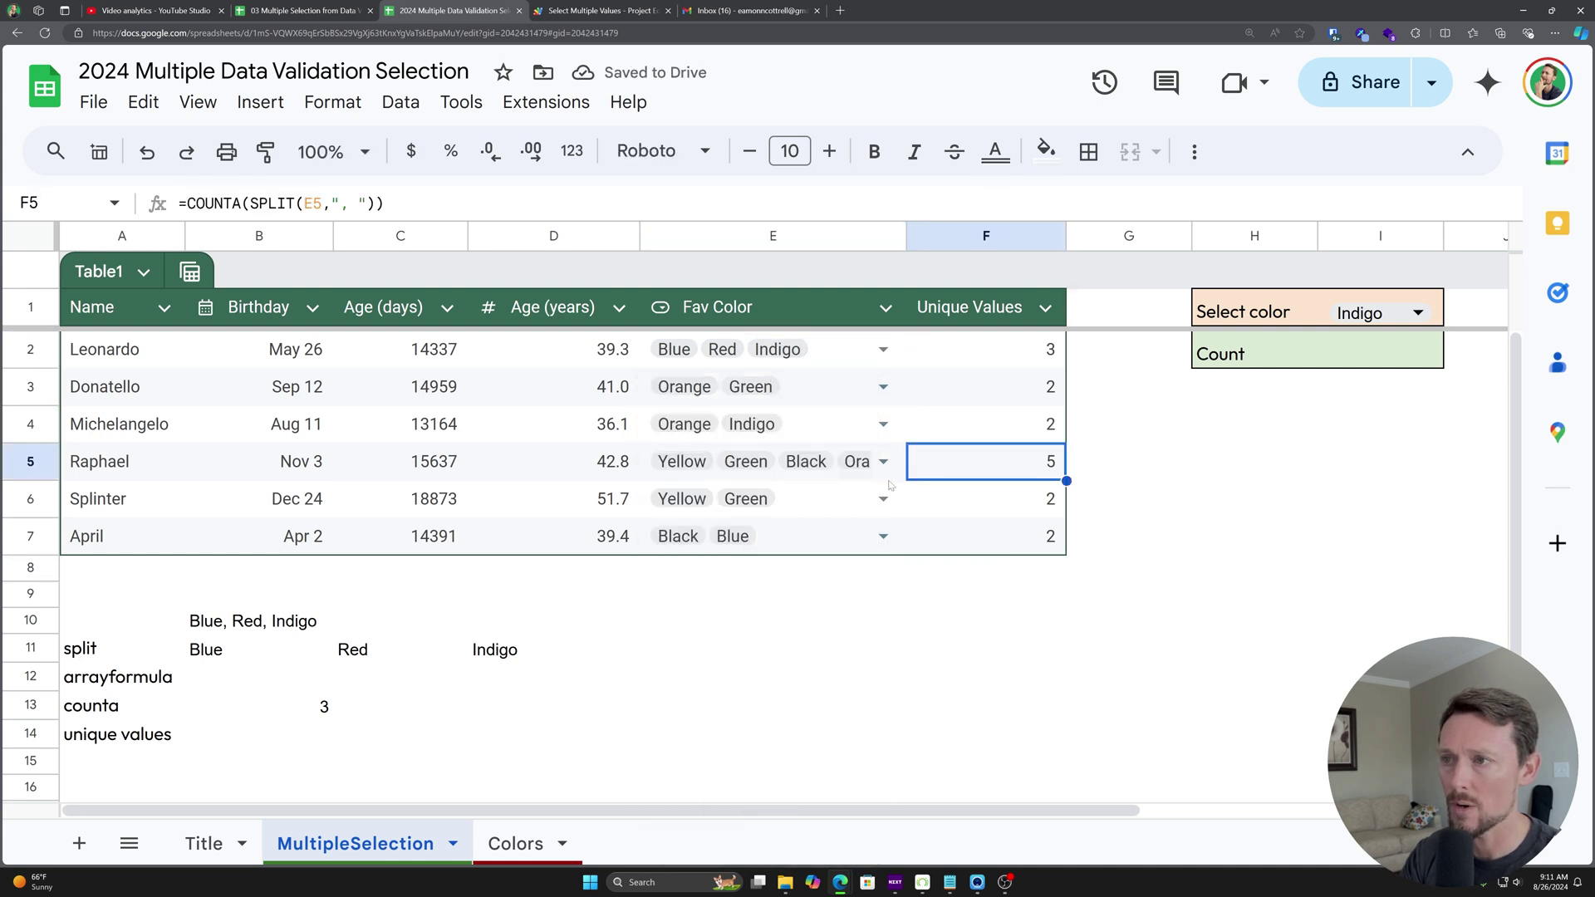
left_click(883, 461)
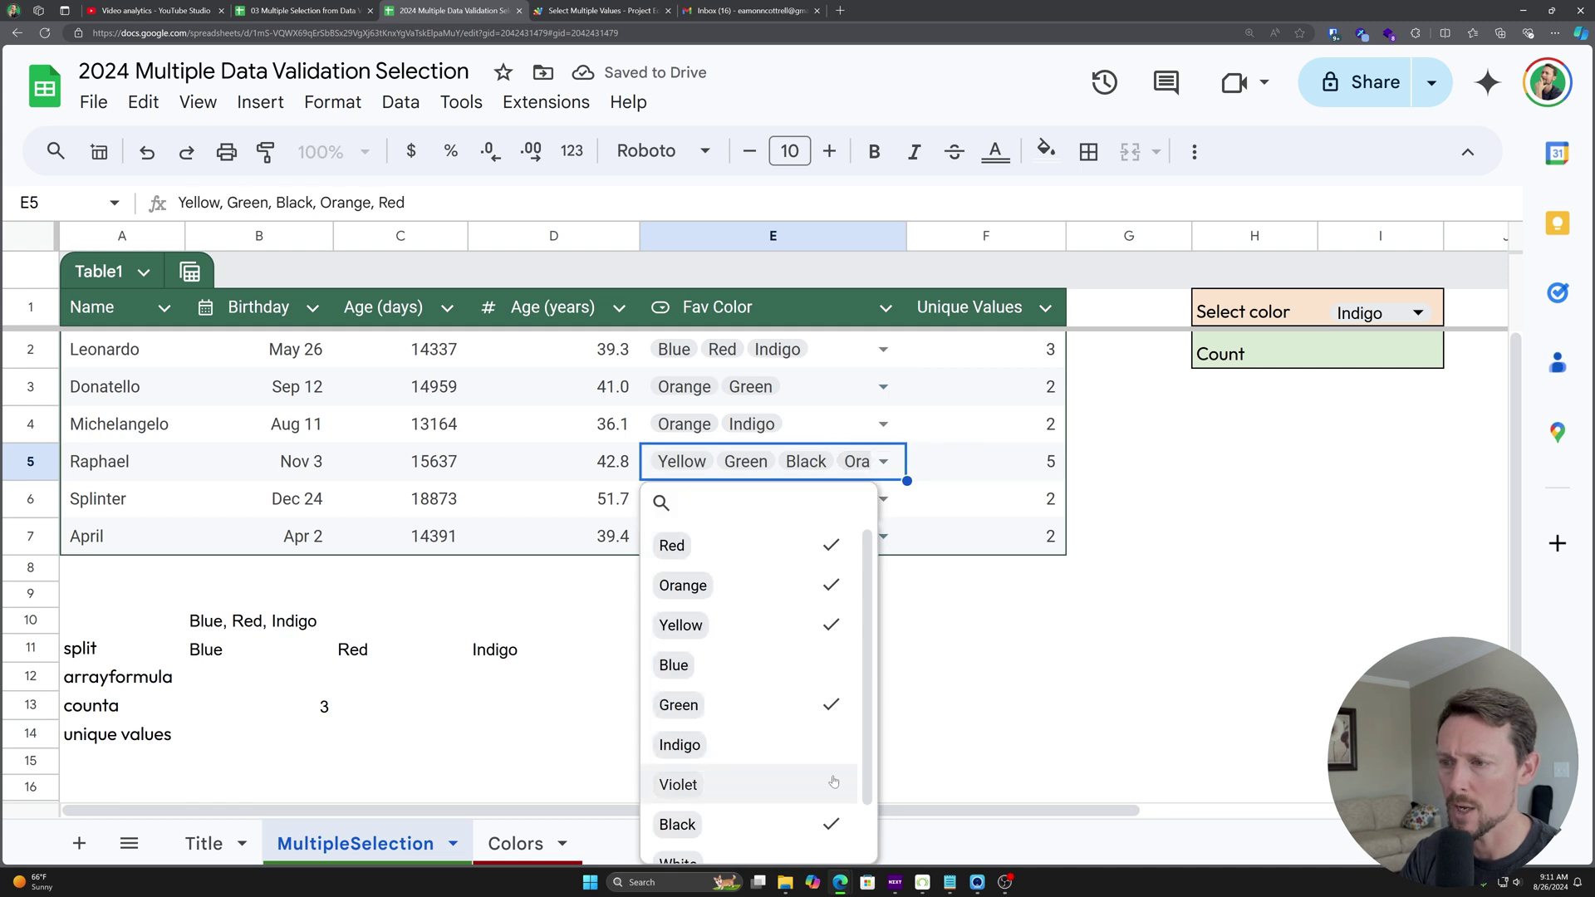
left_click(980, 677)
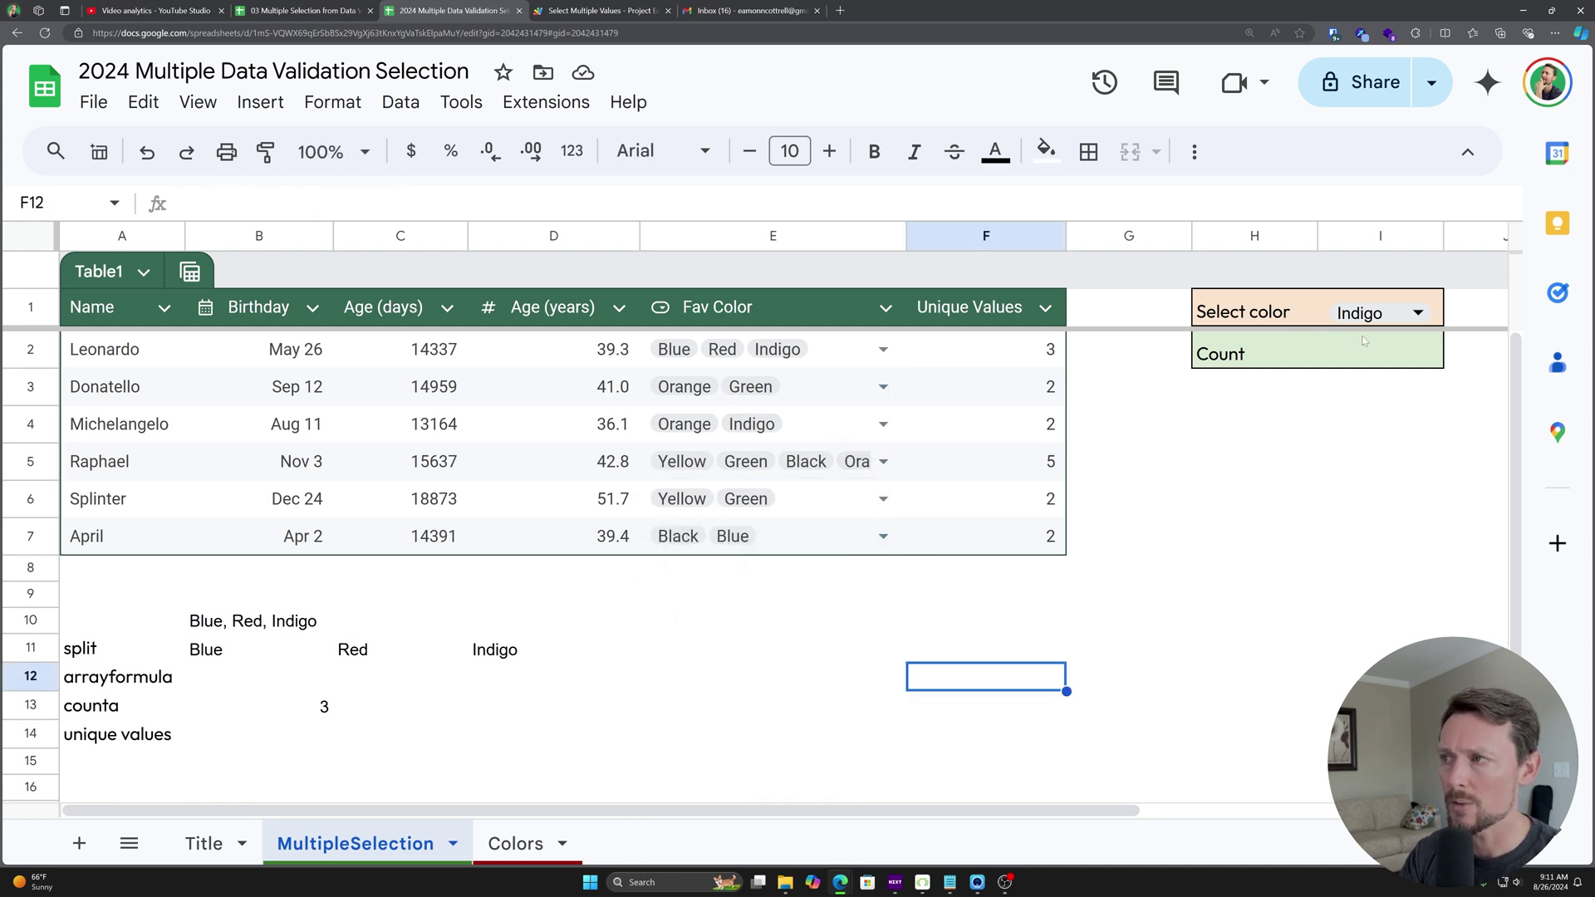
left_click(1379, 349)
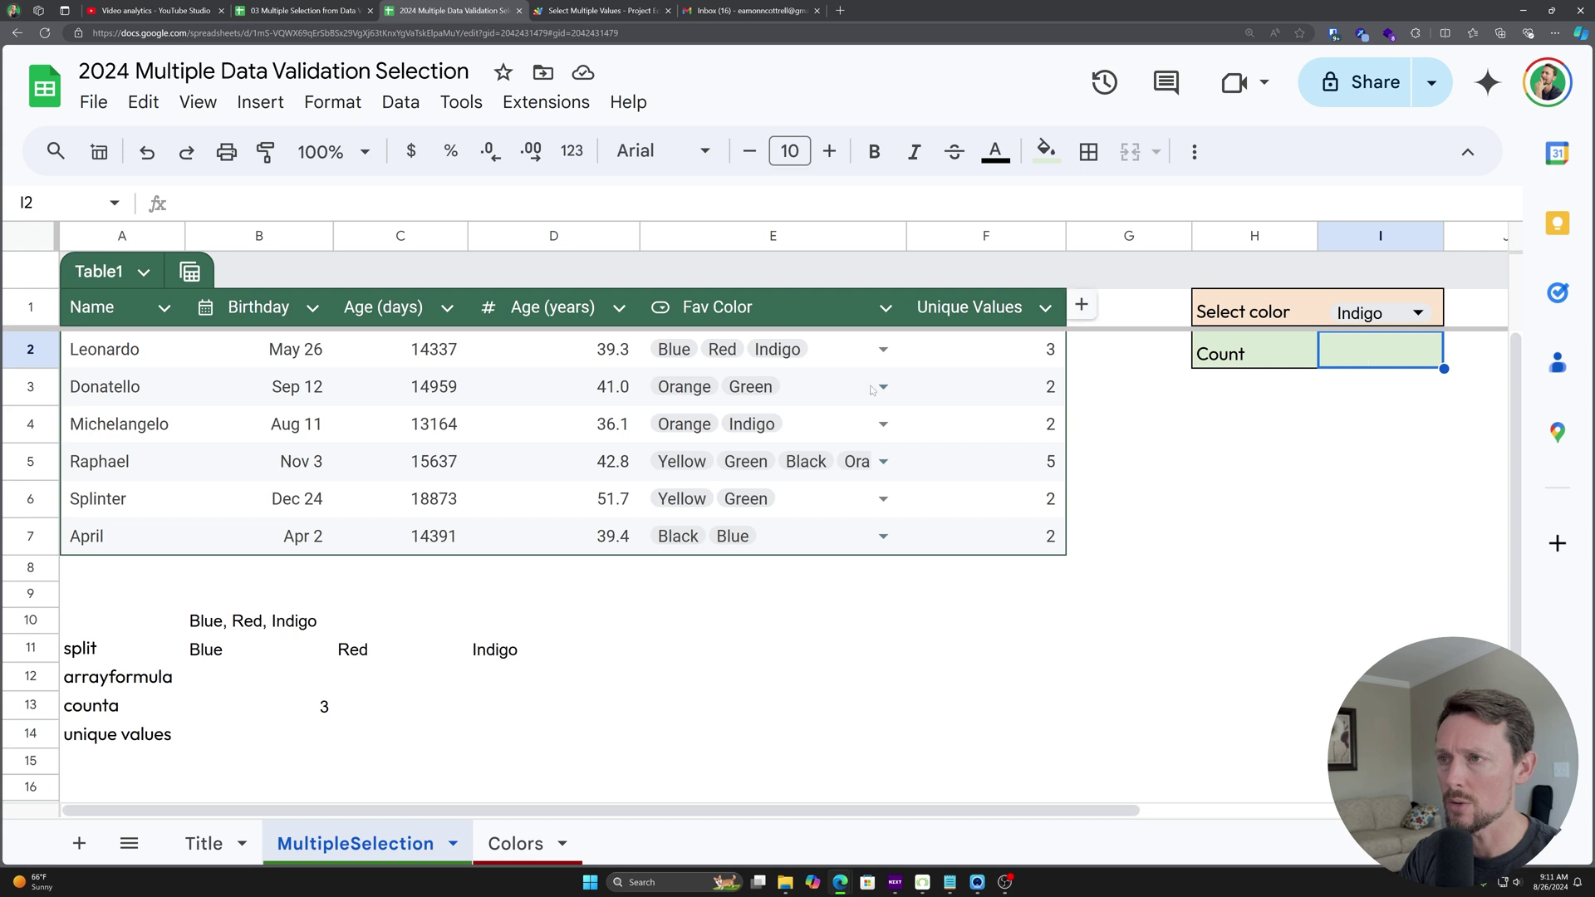
Step: Check the arrayformula row at B12 and delete B13's COUNTA formula
left_click_drag(839, 353, 834, 542)
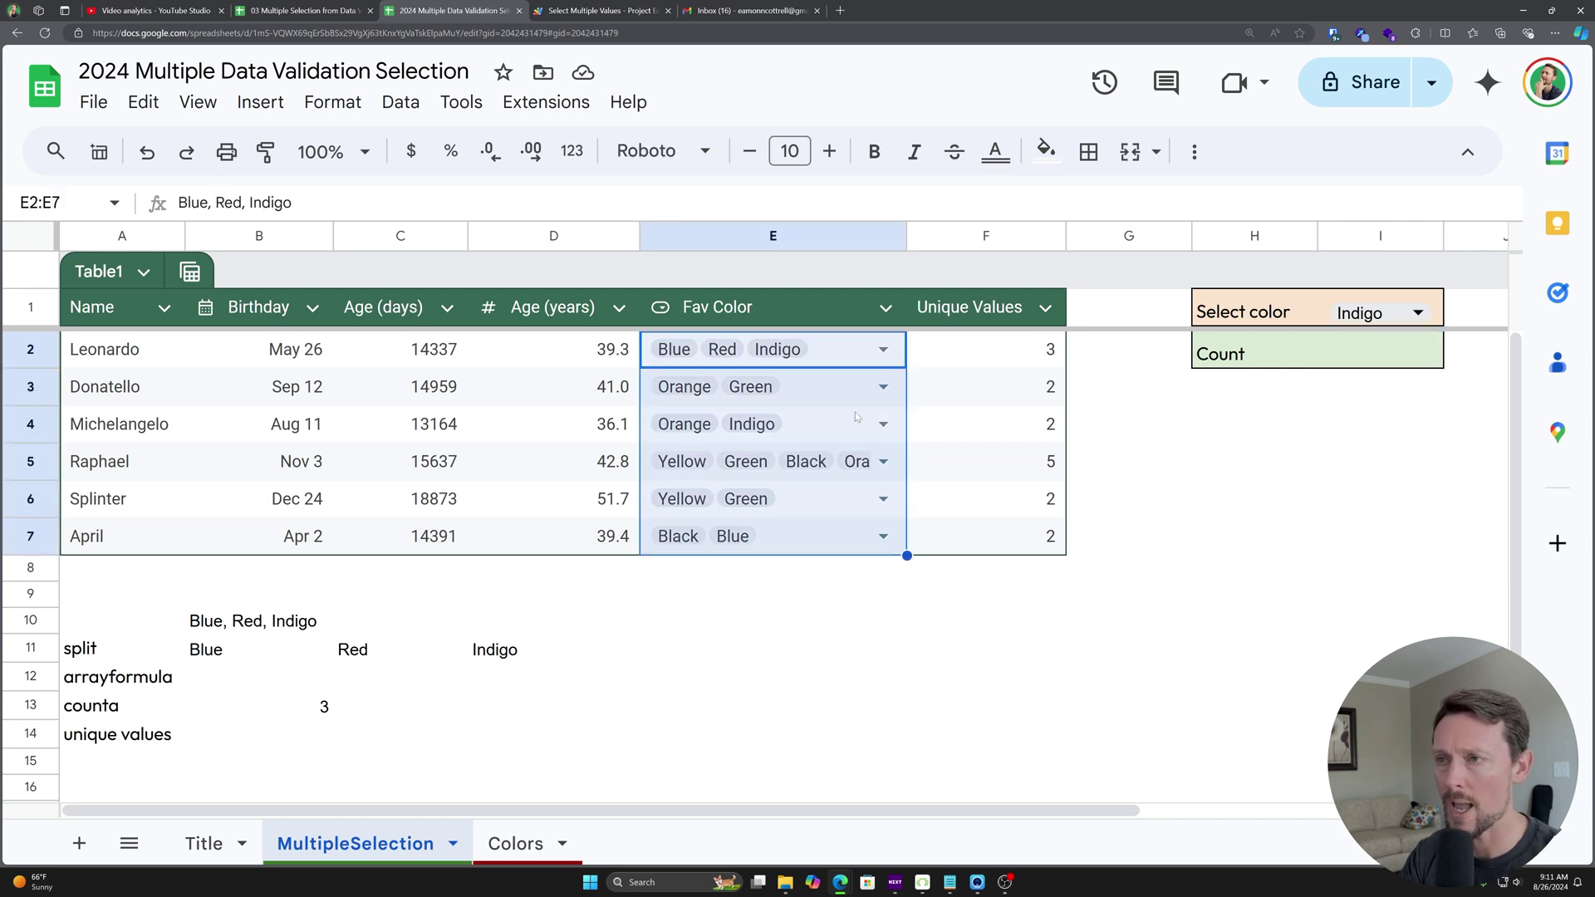
left_click(825, 355)
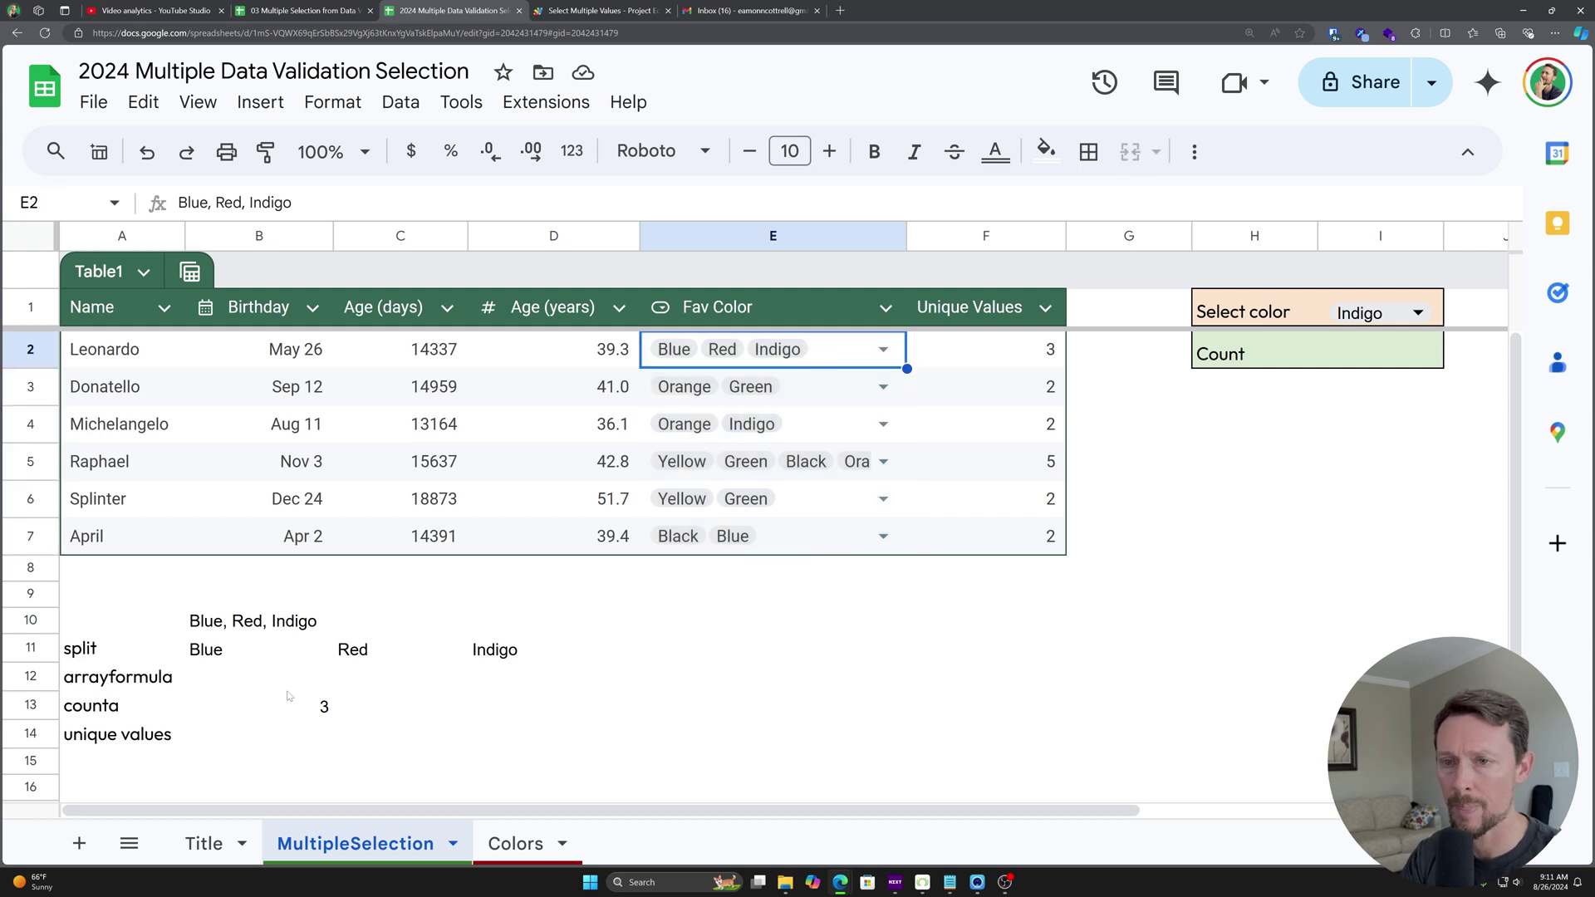
left_click(233, 679)
left_click(125, 688)
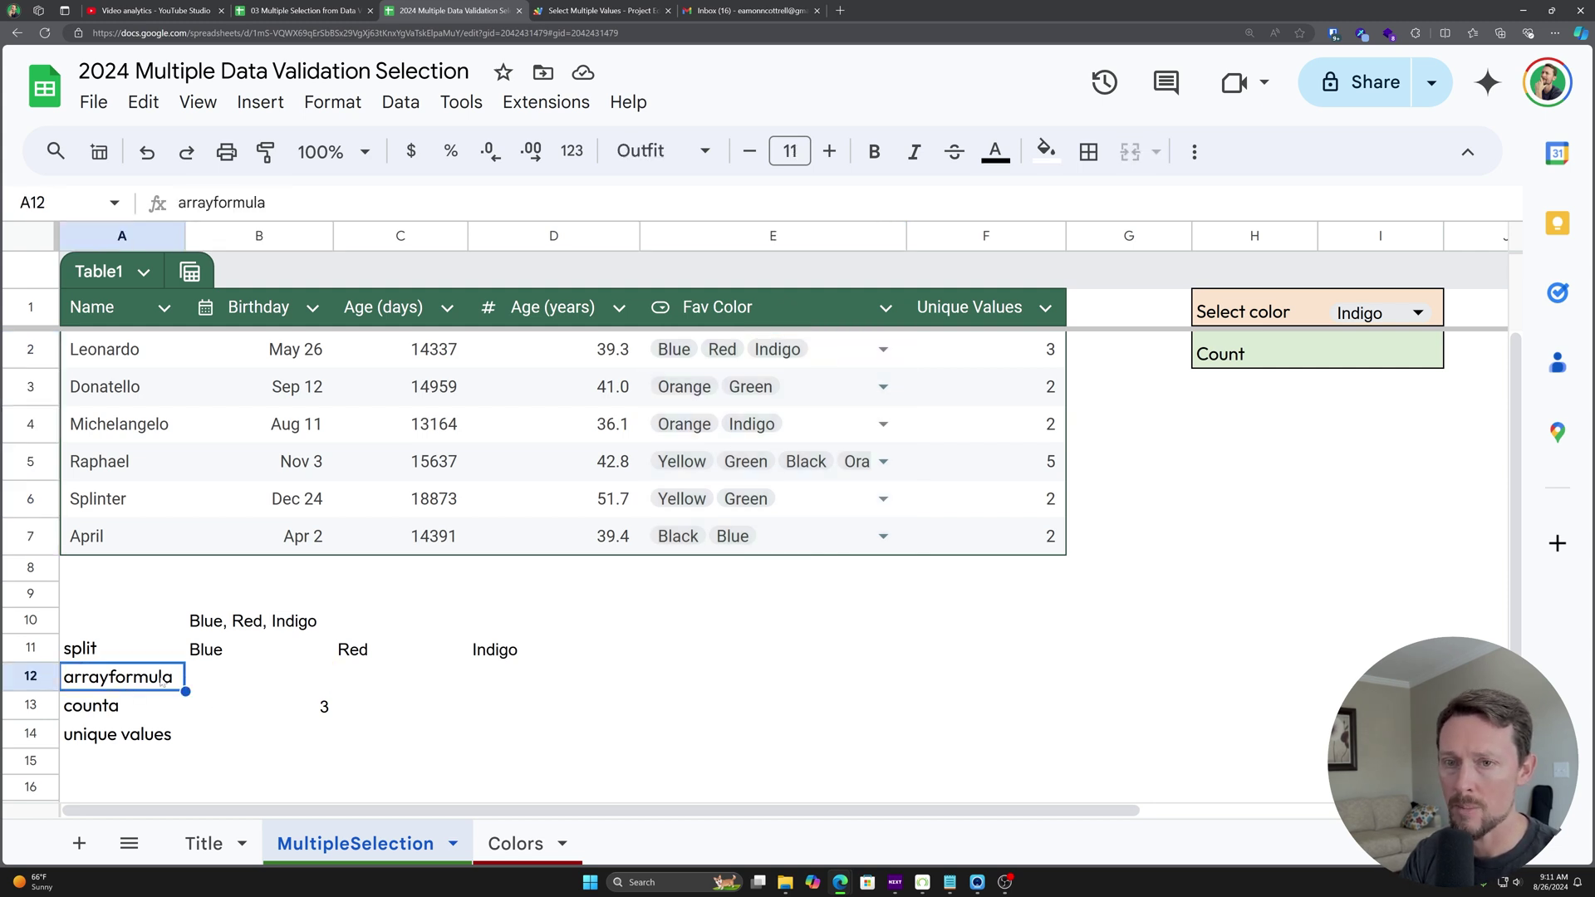
left_click(216, 677)
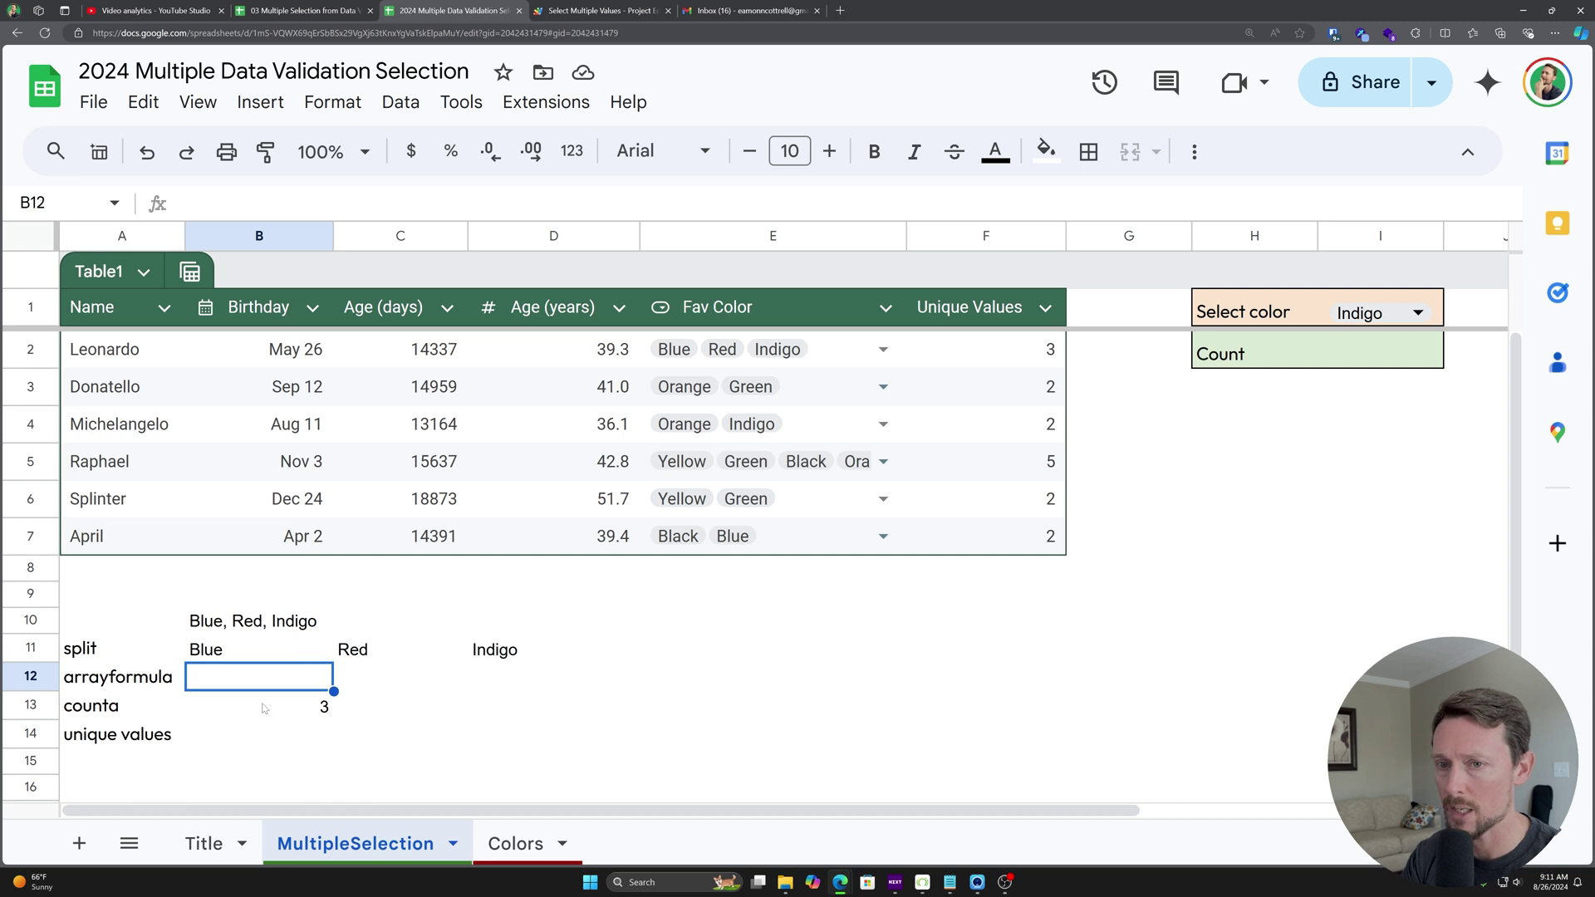
key("Right")
key("Right")
key("Left")
key("Left")
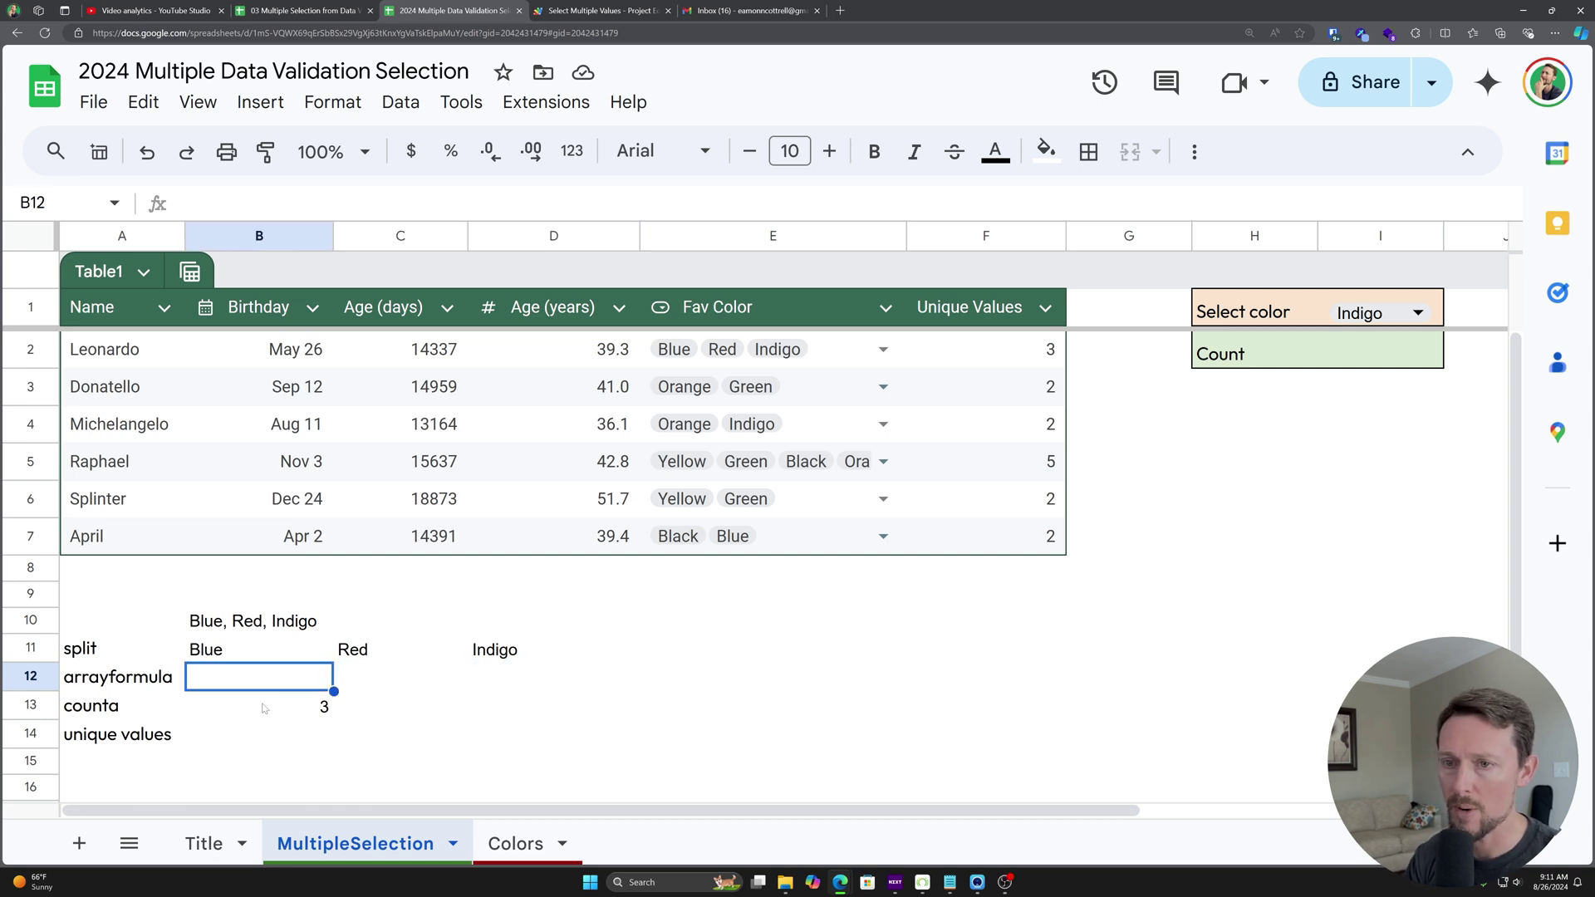
key("Down")
key("Delete")
key("Up")
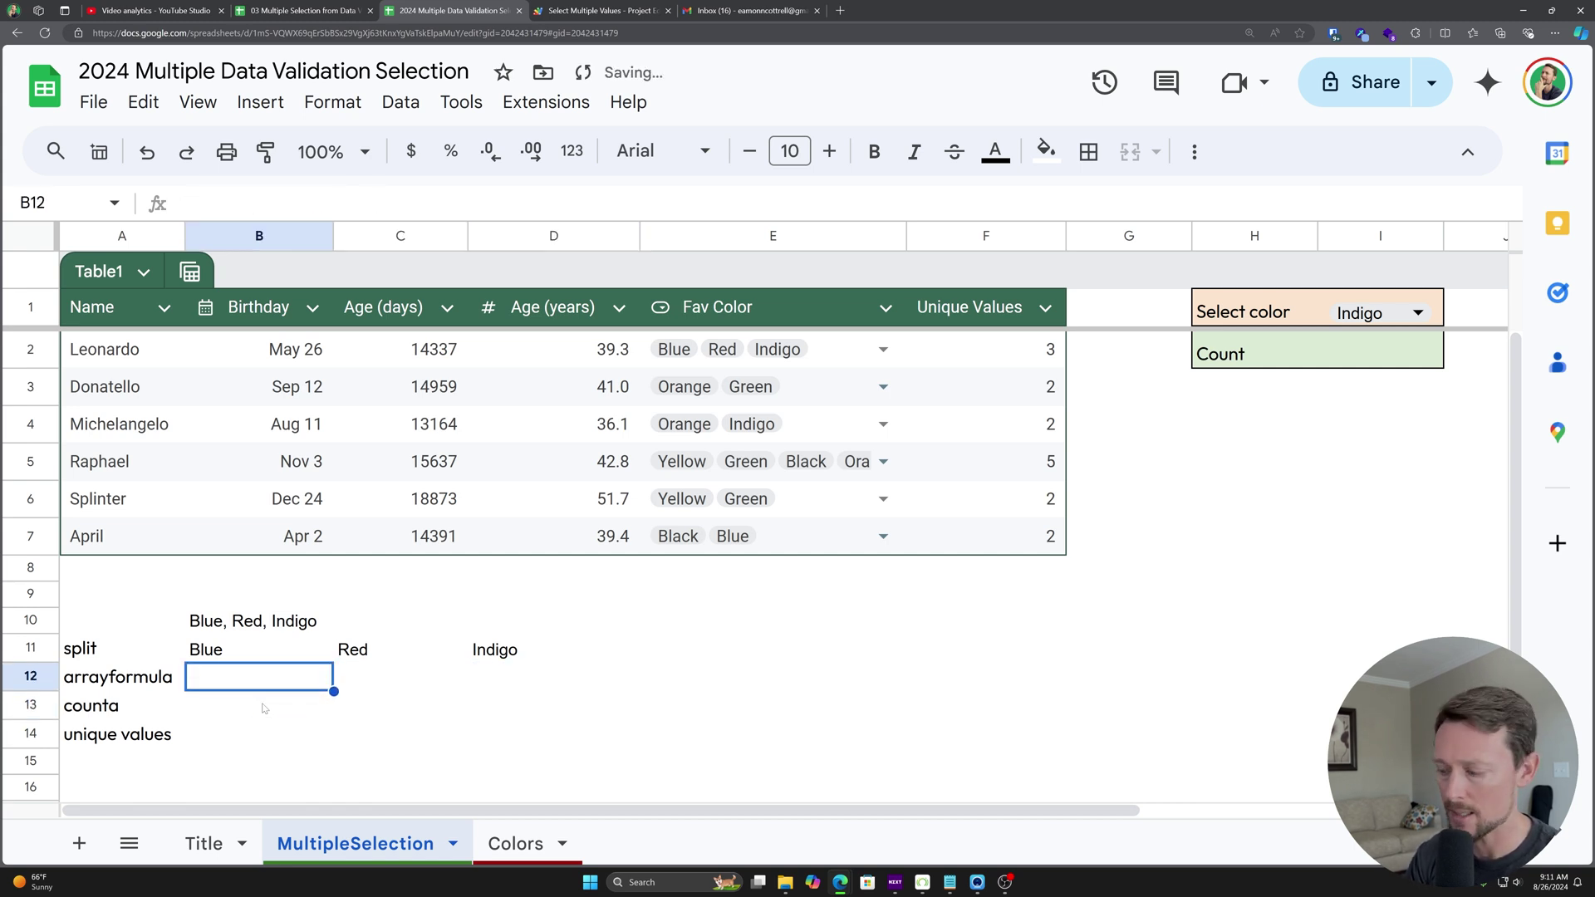
Step: Enter =SPLIT(E2:E7,", ") in B12, which returns #VALUE! recommending ARRAYFORMULA
type("=arra")
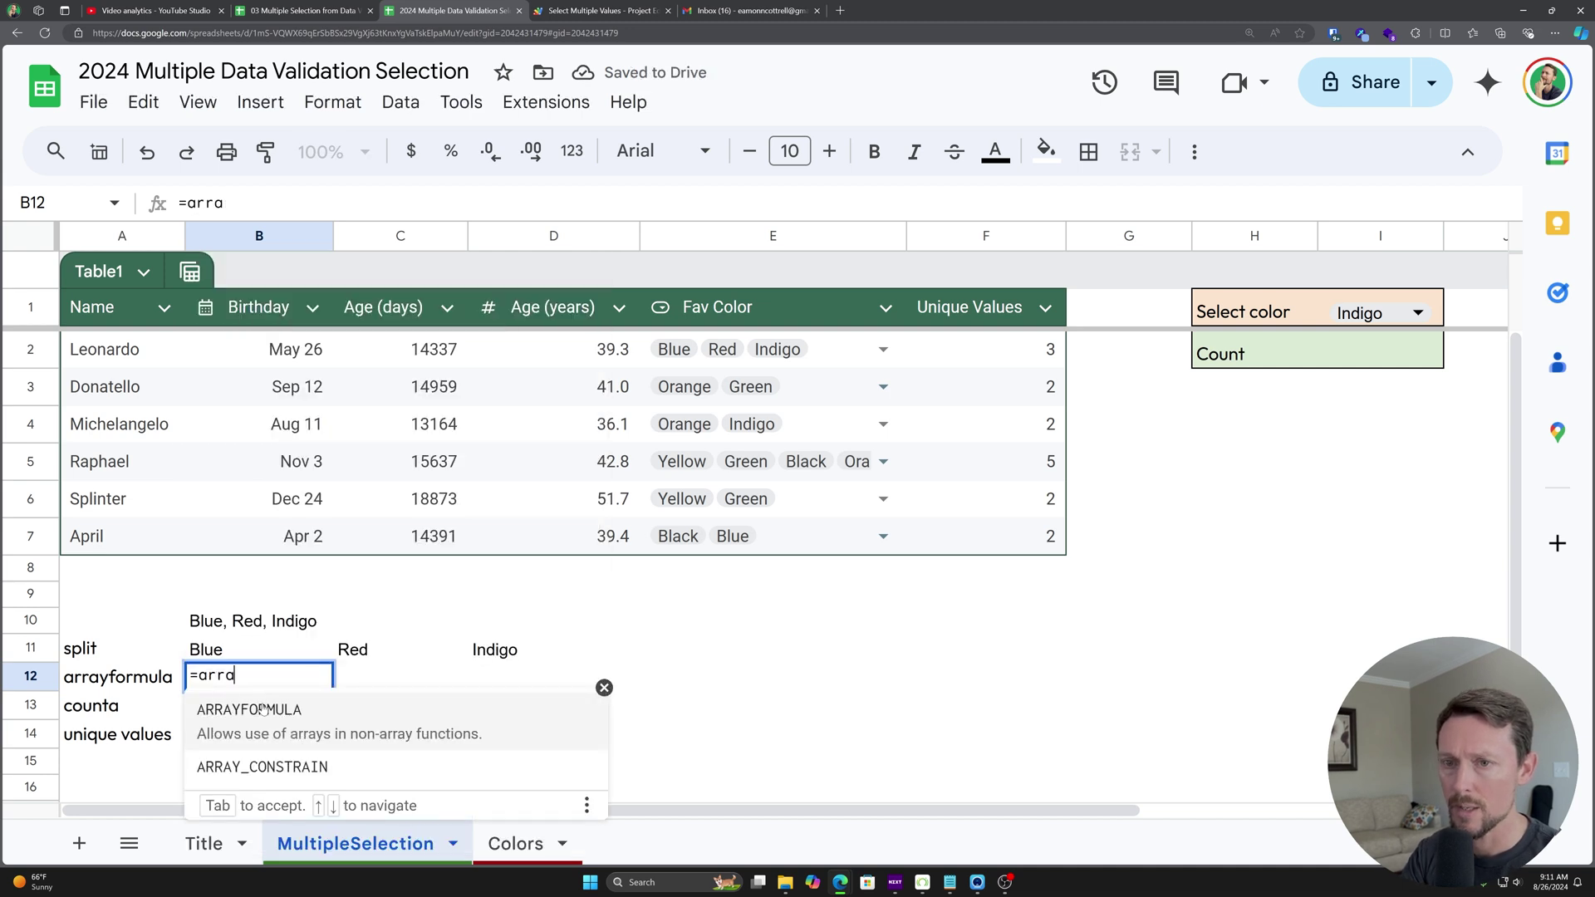
key("Tab")
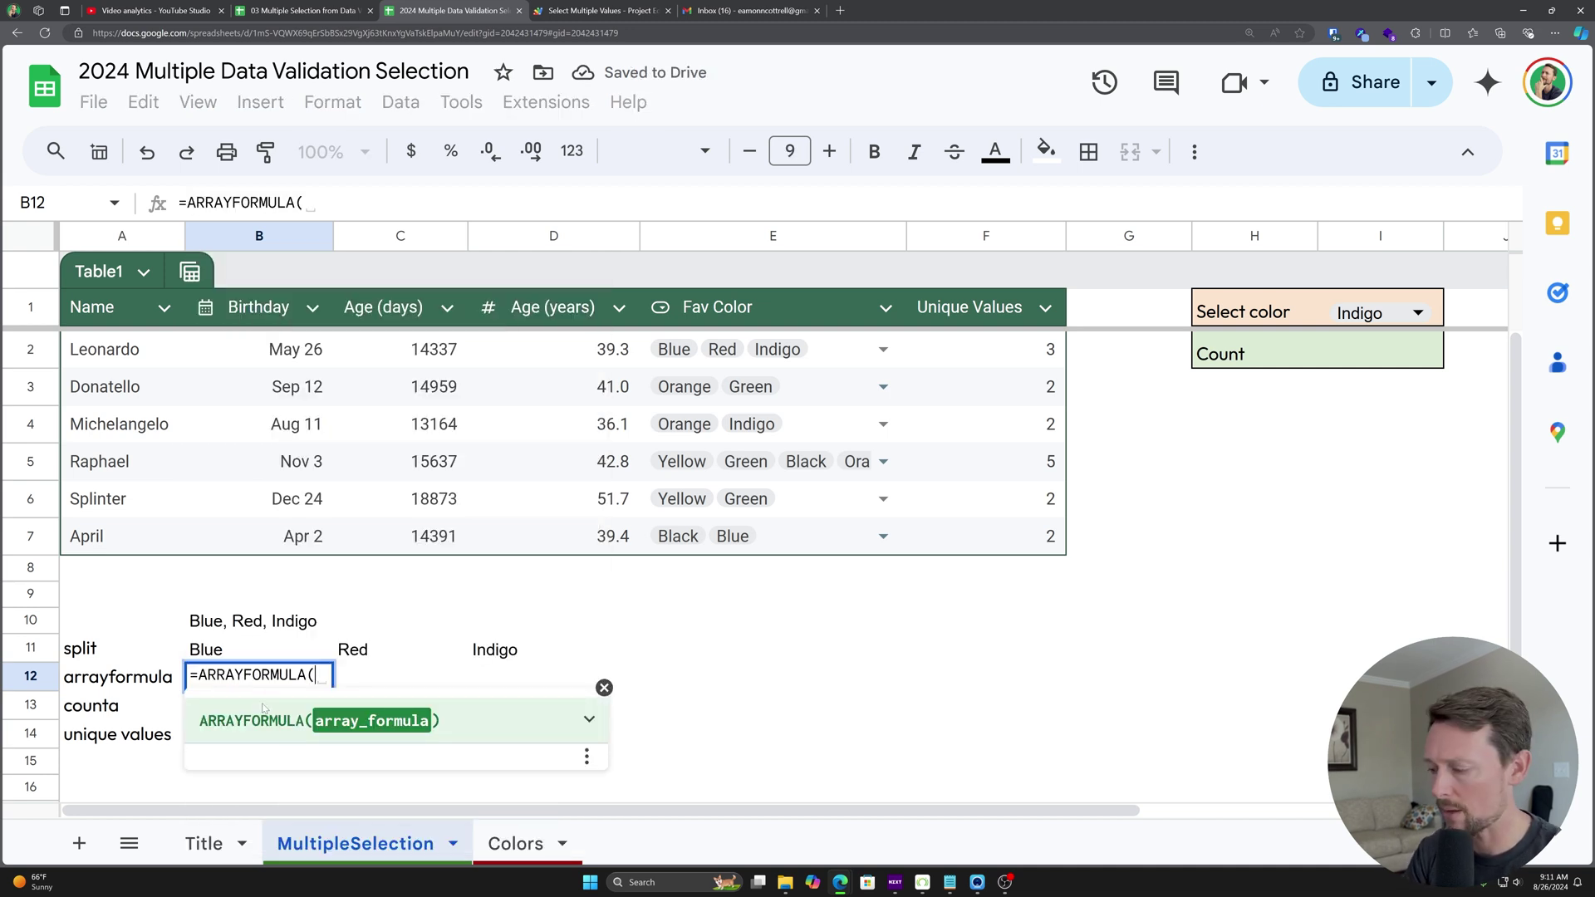
key("Escape")
type("=")
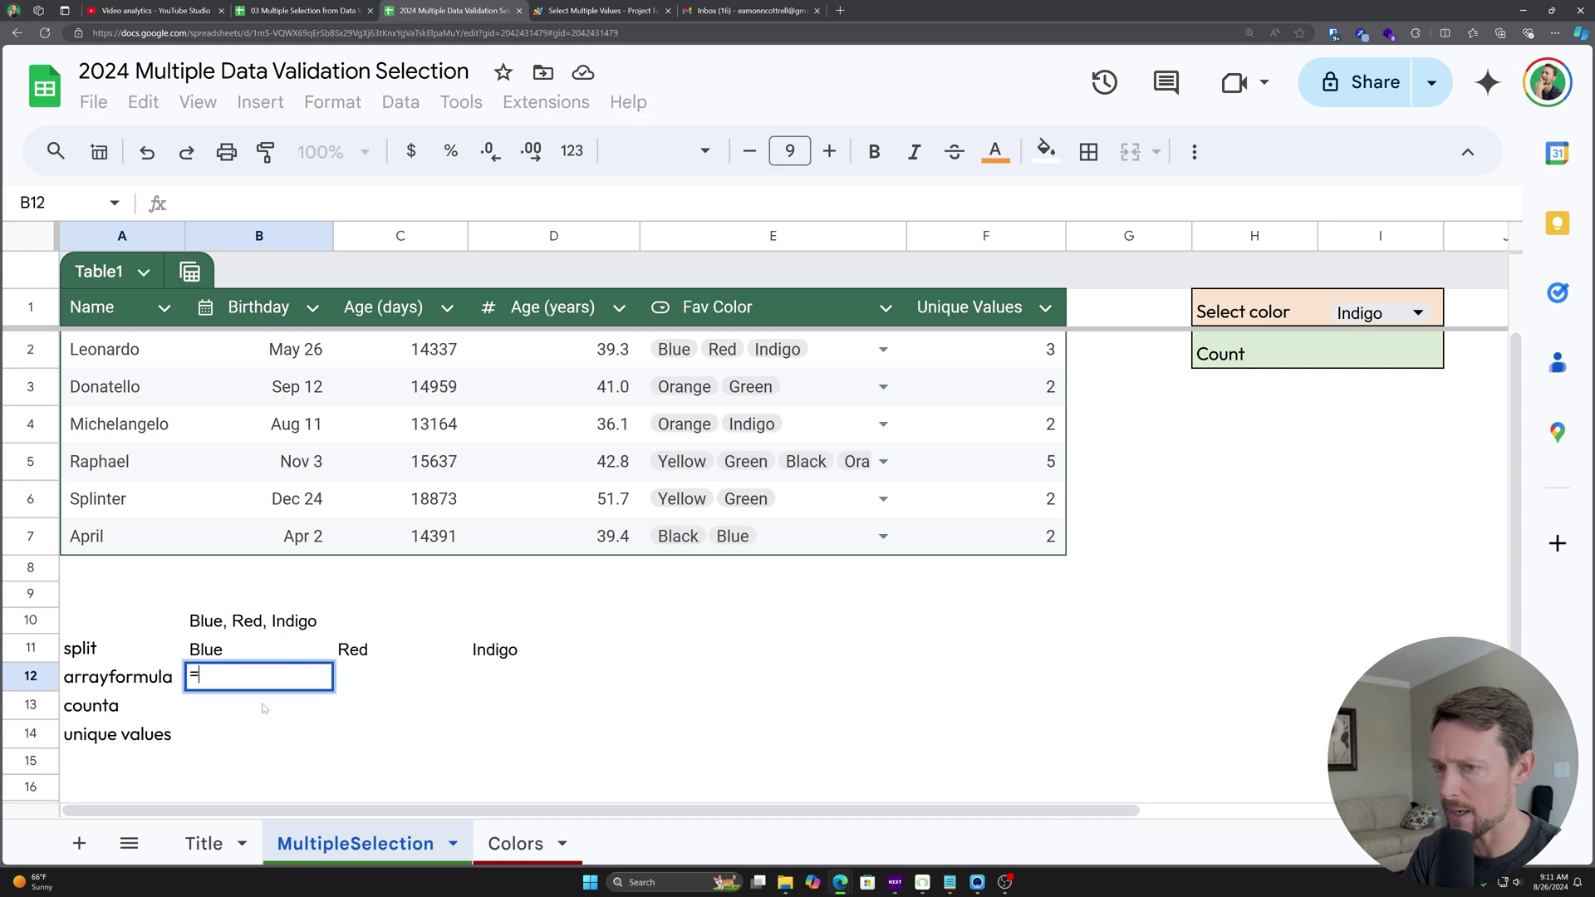
type("spl")
key("Tab")
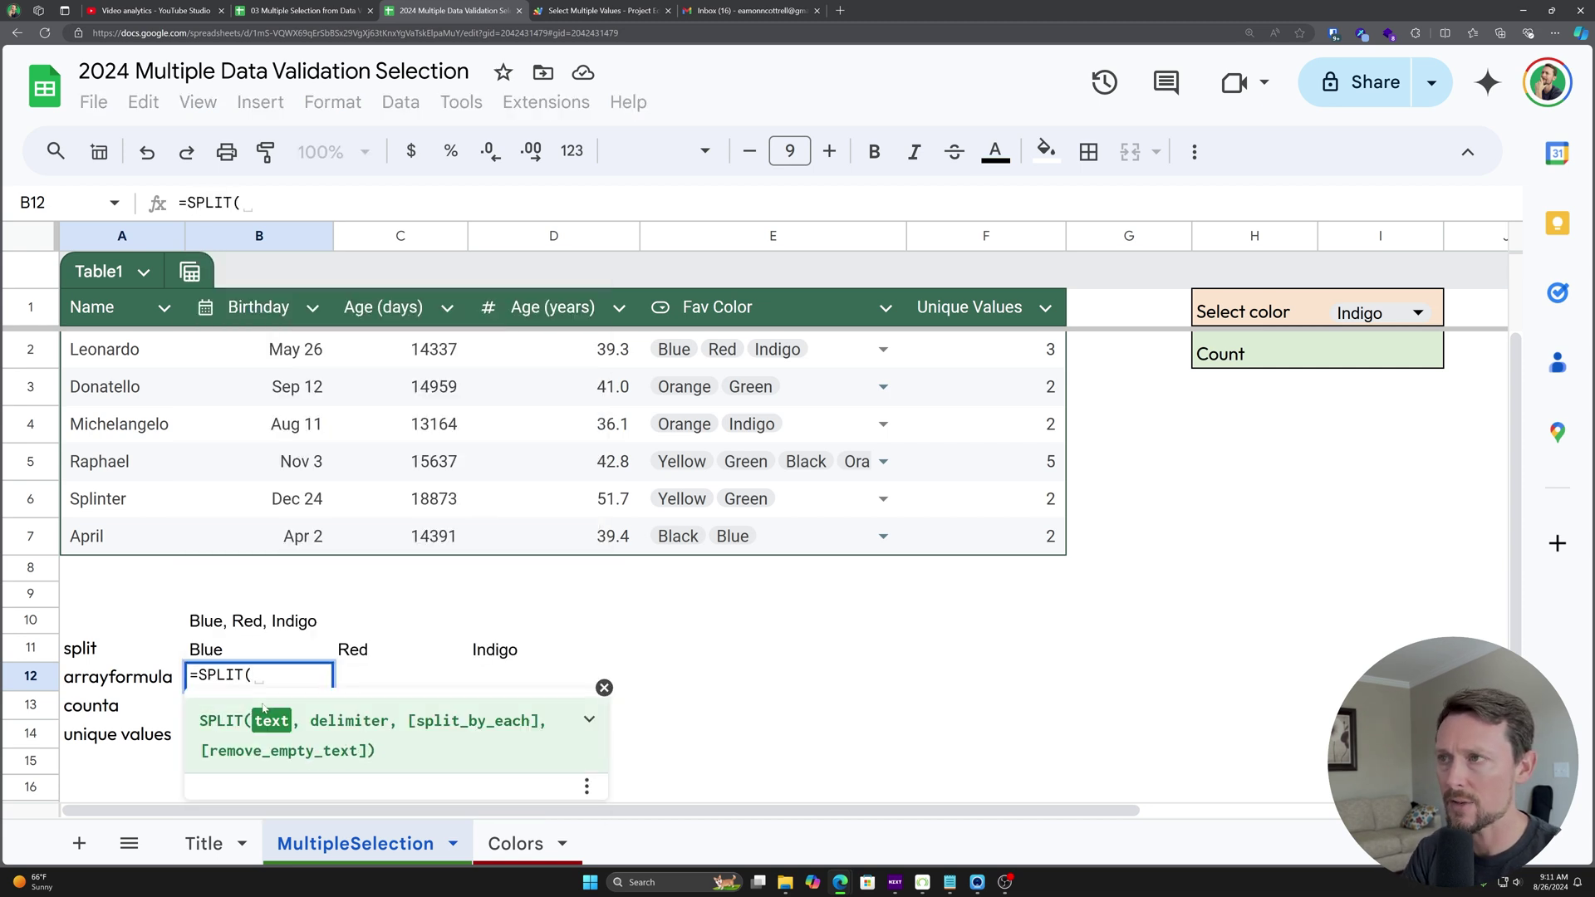
type("e2")
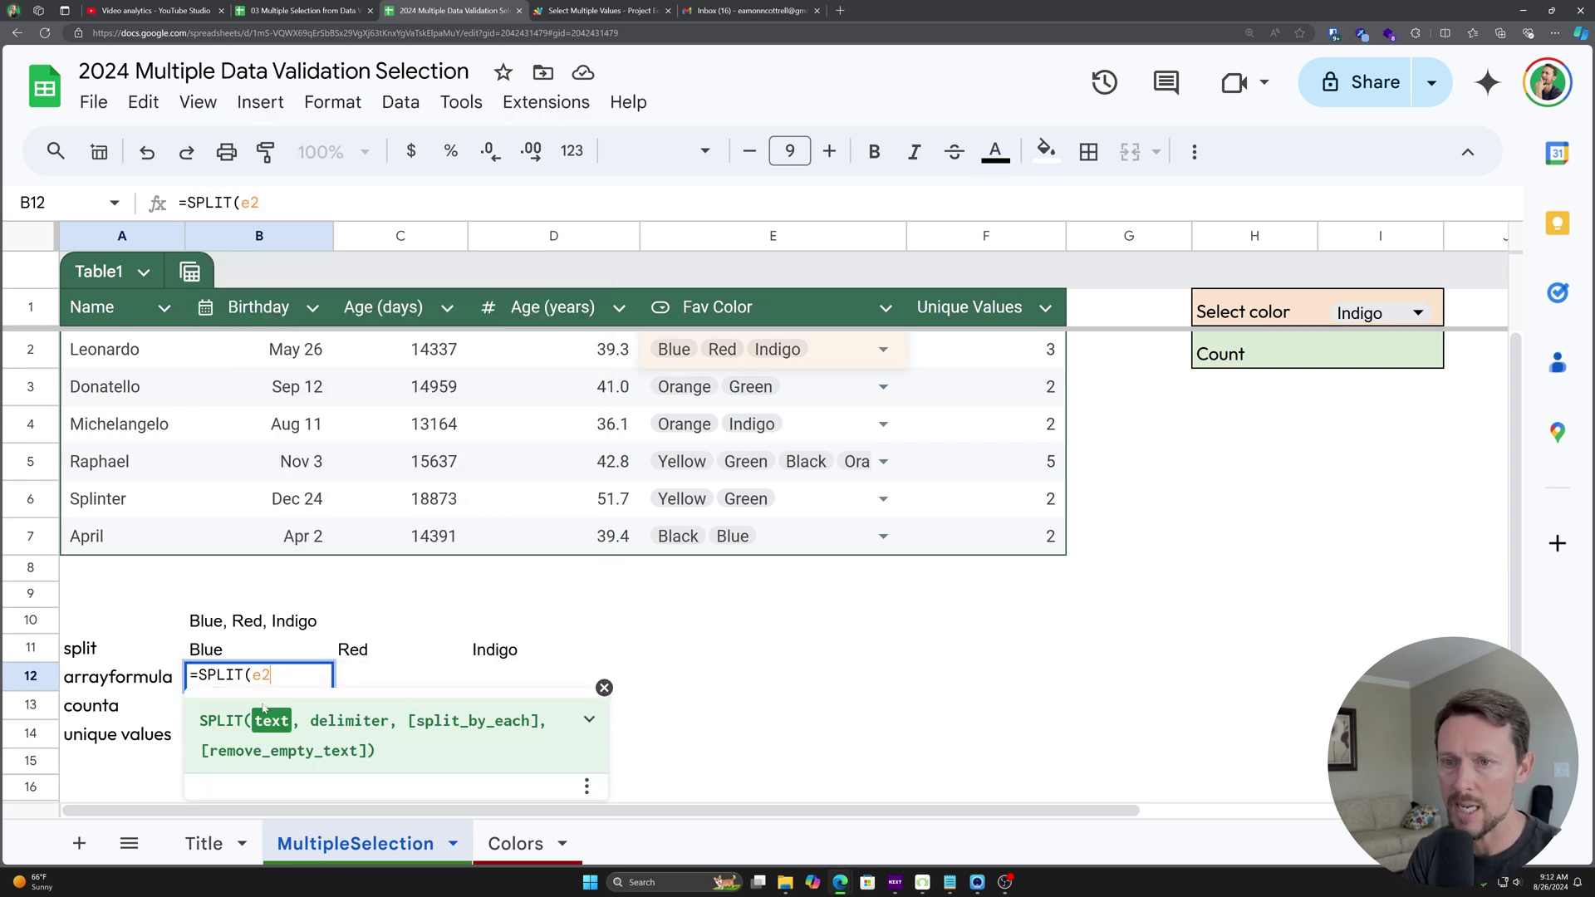
type(":e7")
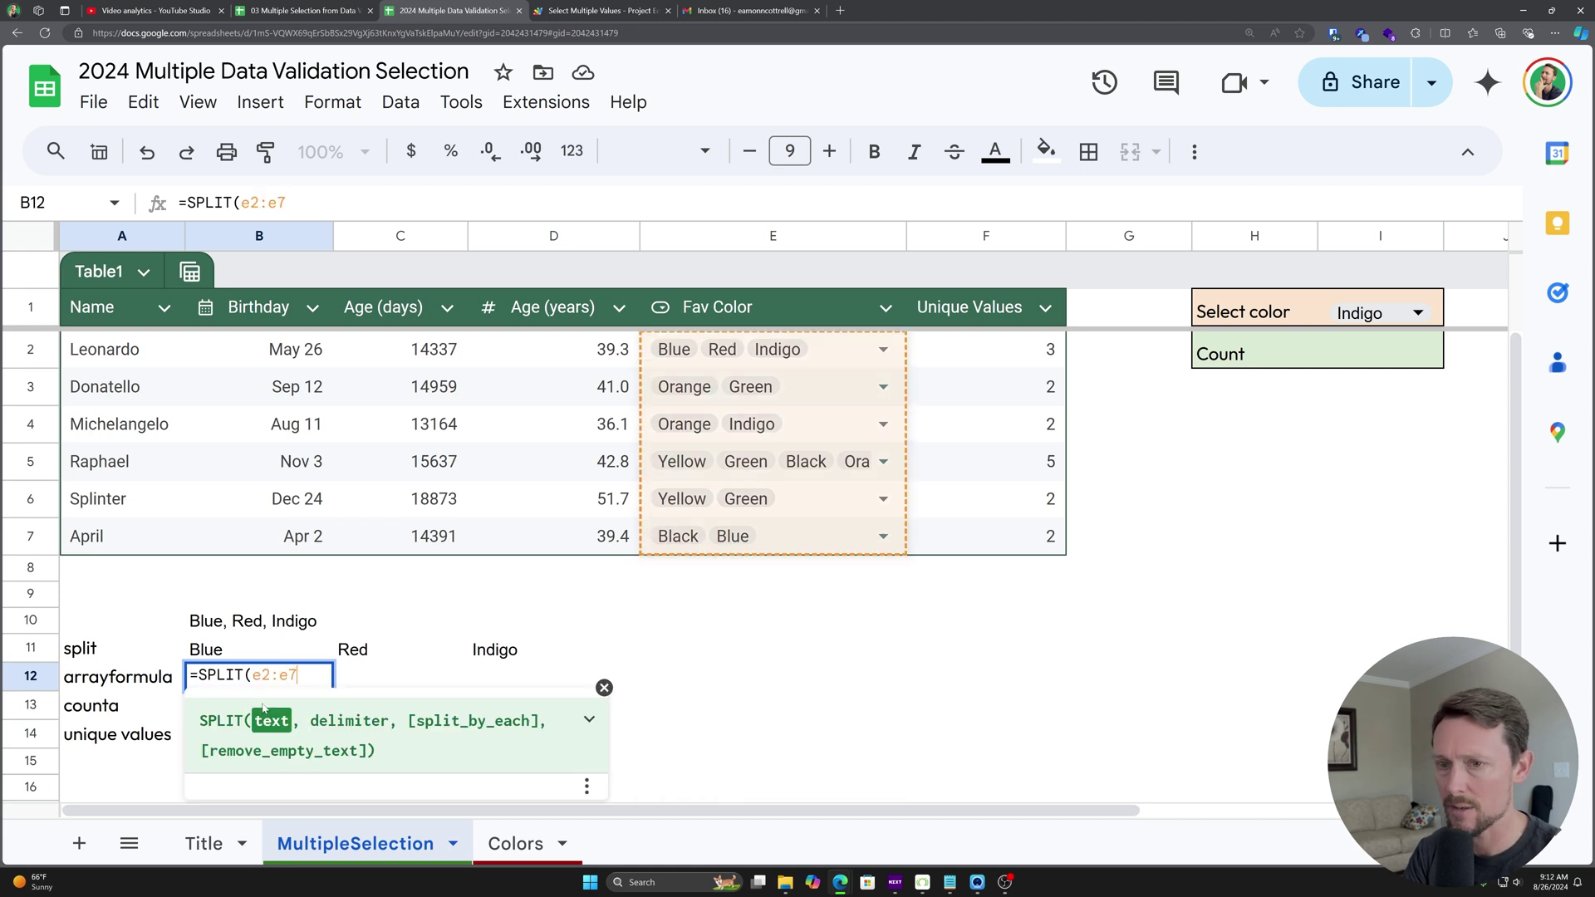
type(",\",\")")
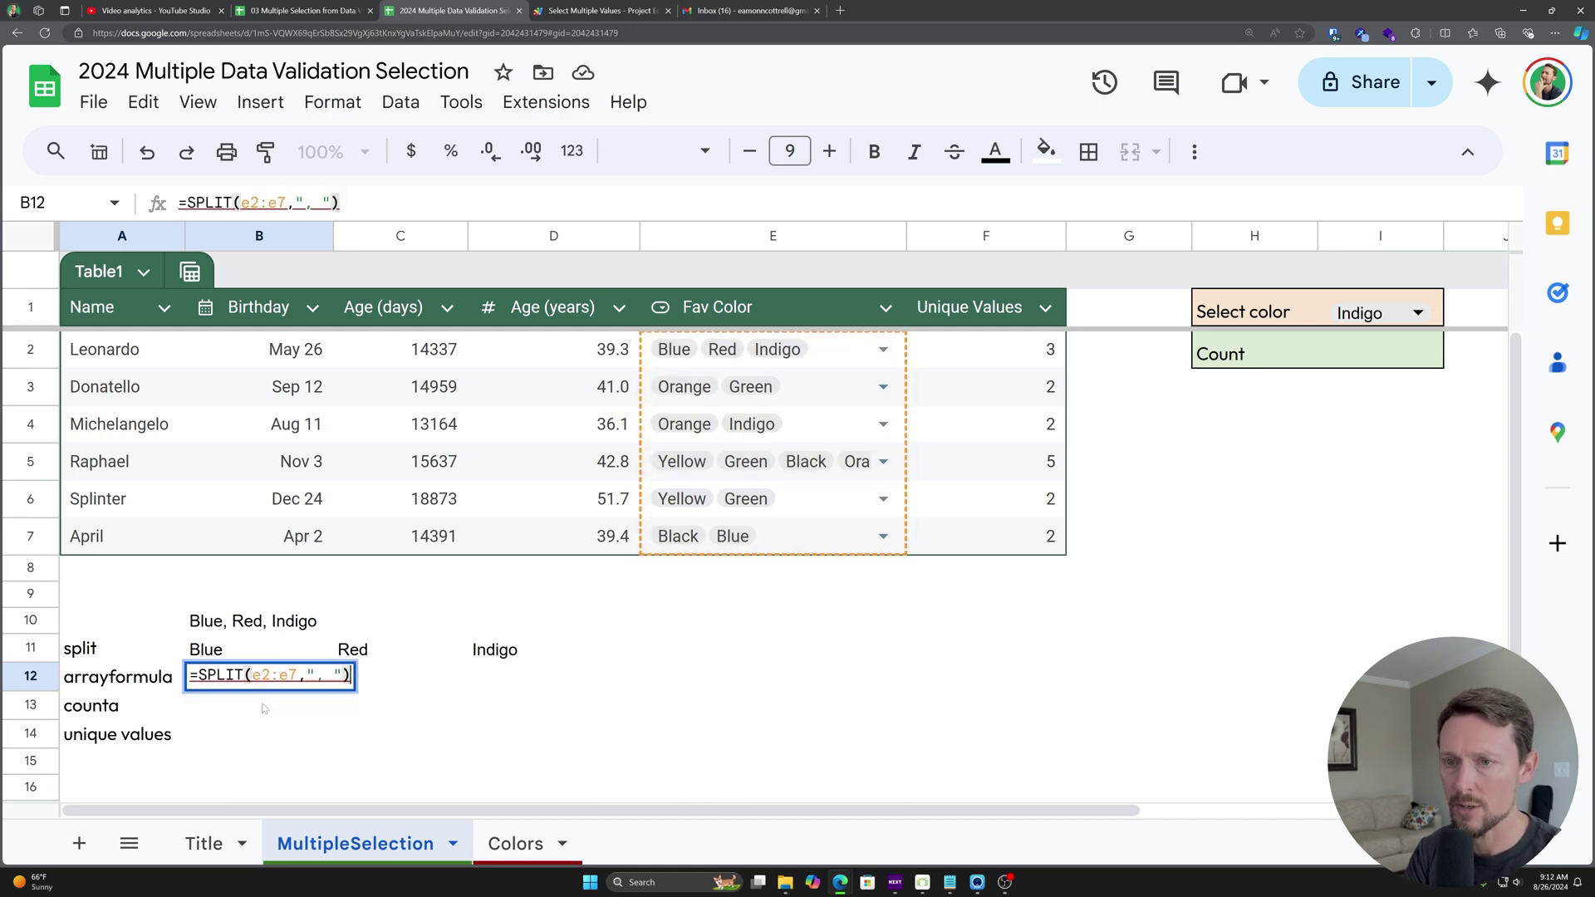
key("Return")
key("Up")
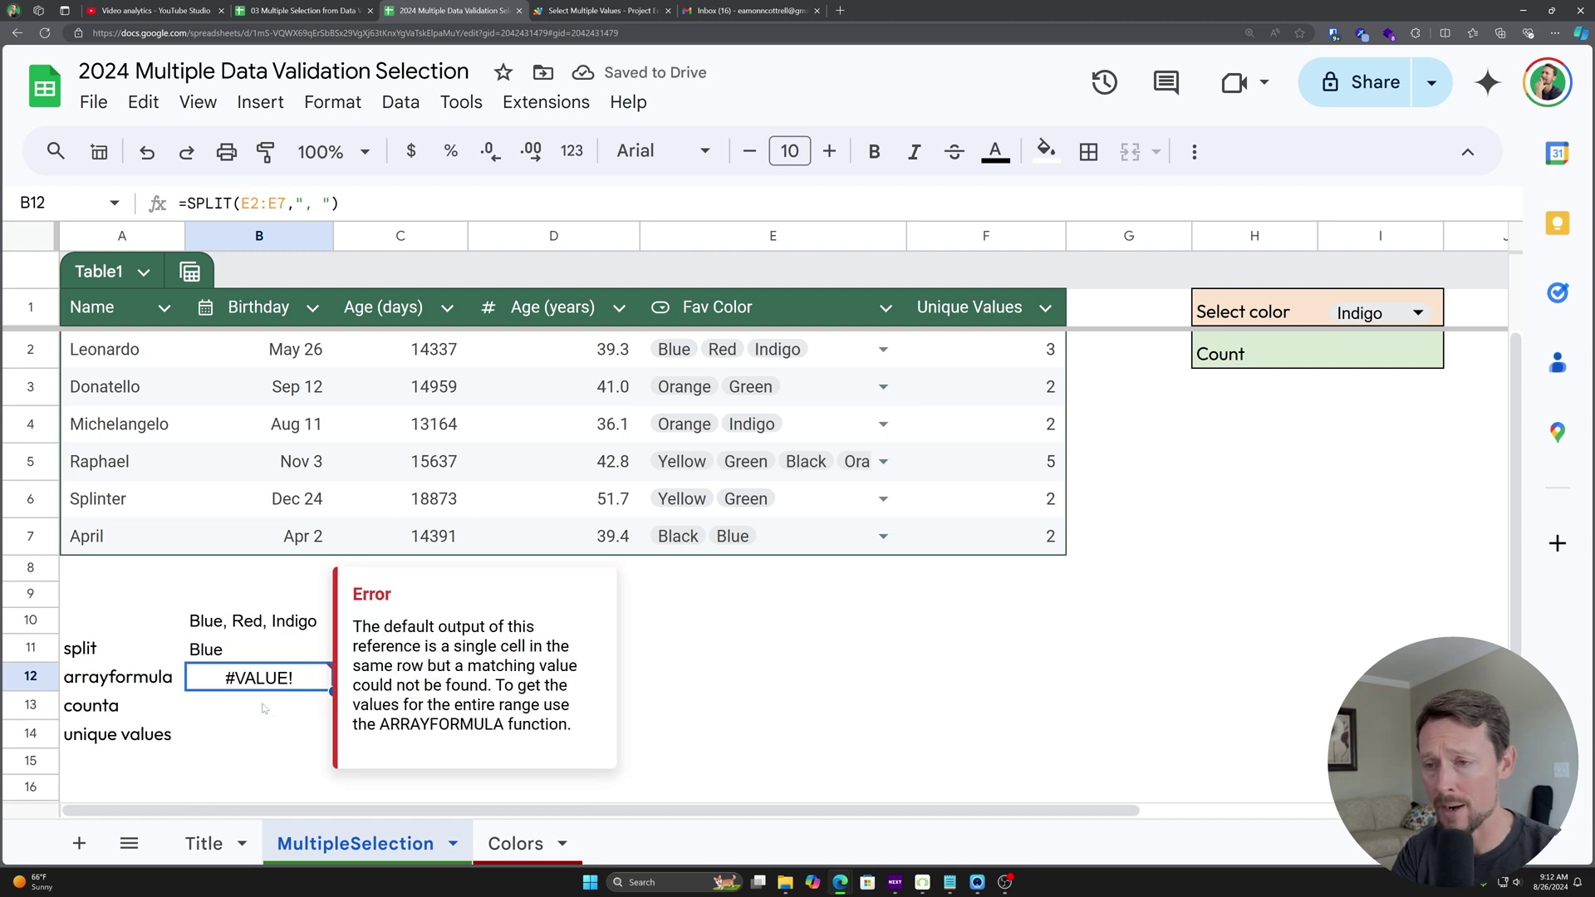
double_click(440, 724)
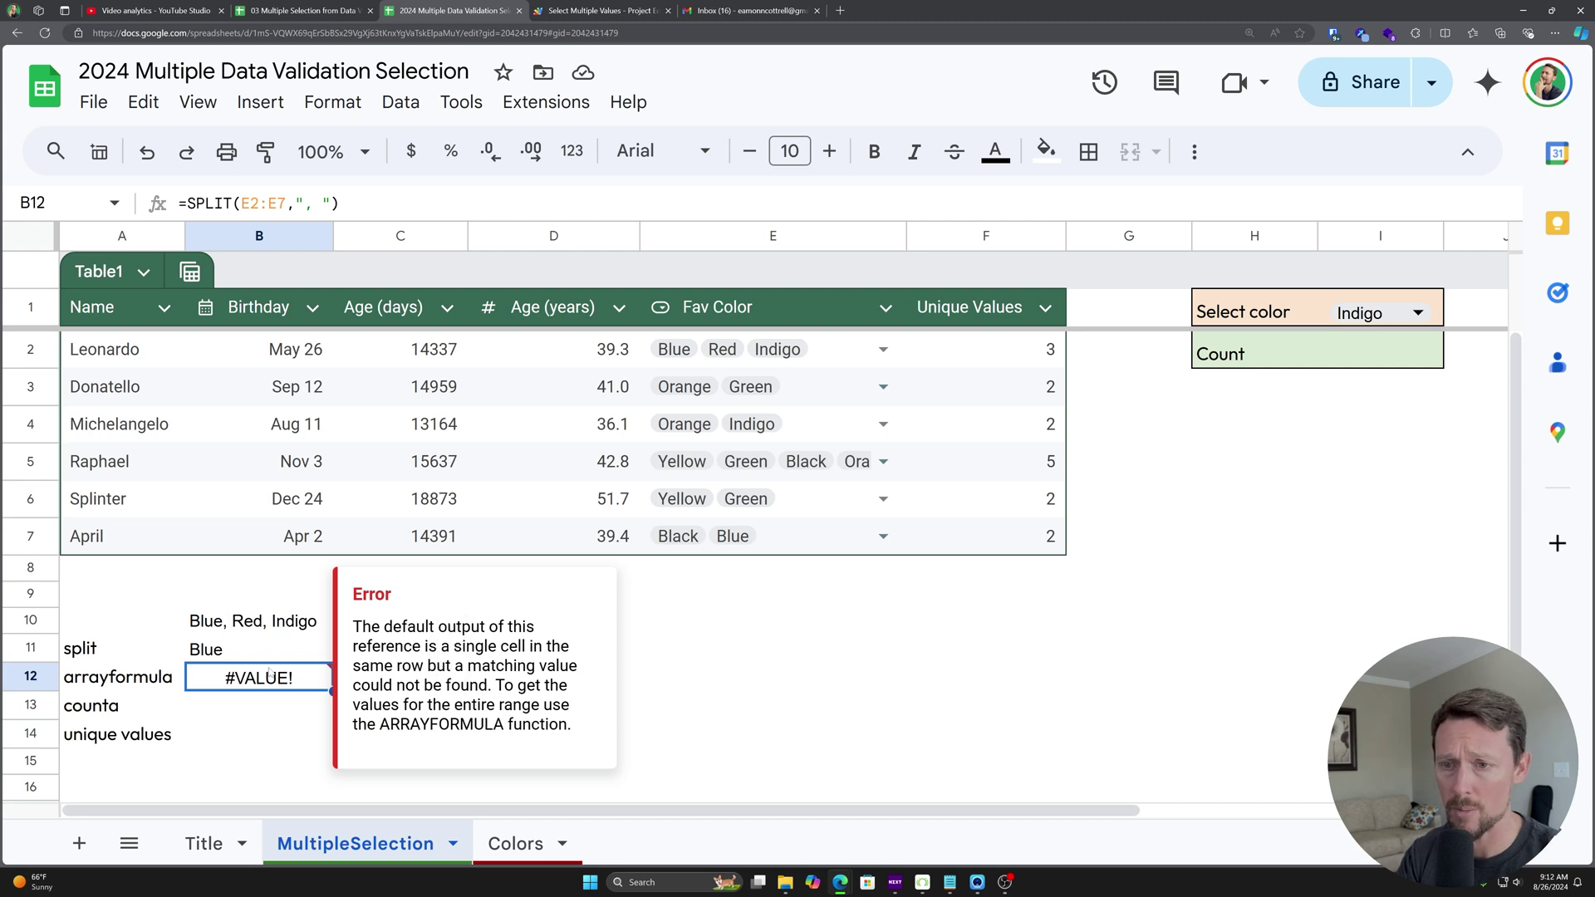
key("Return")
Step: Rewrite B12 as =ARRAYFORMULA(SPLIT(E2:E7,", ")) so colours spill across B12:F17
key("ctrl+a")
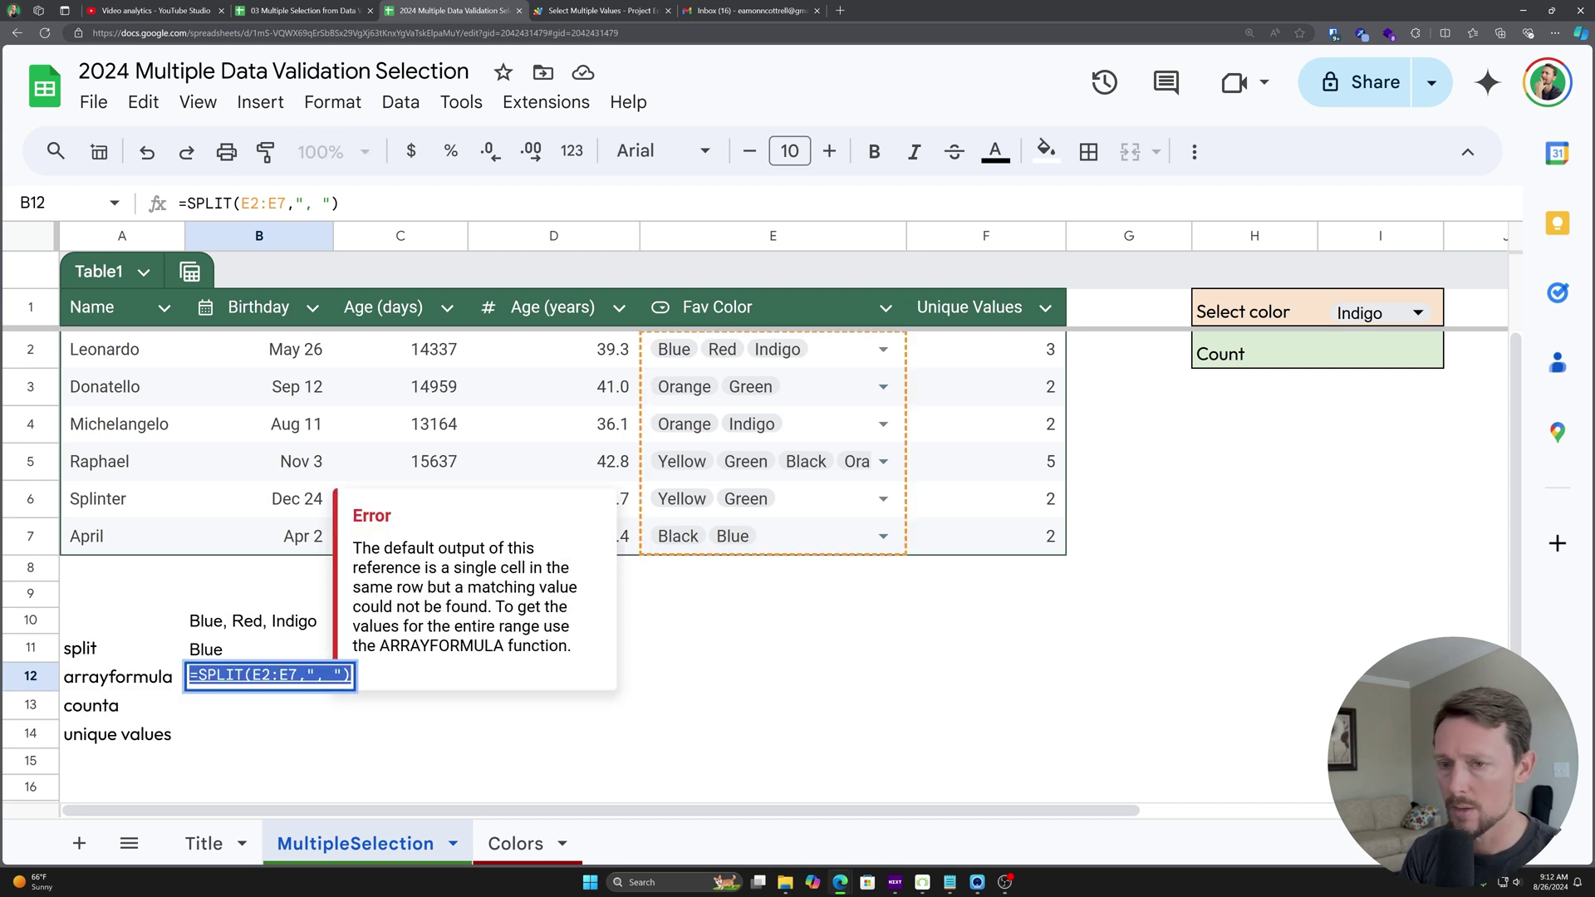
type("=")
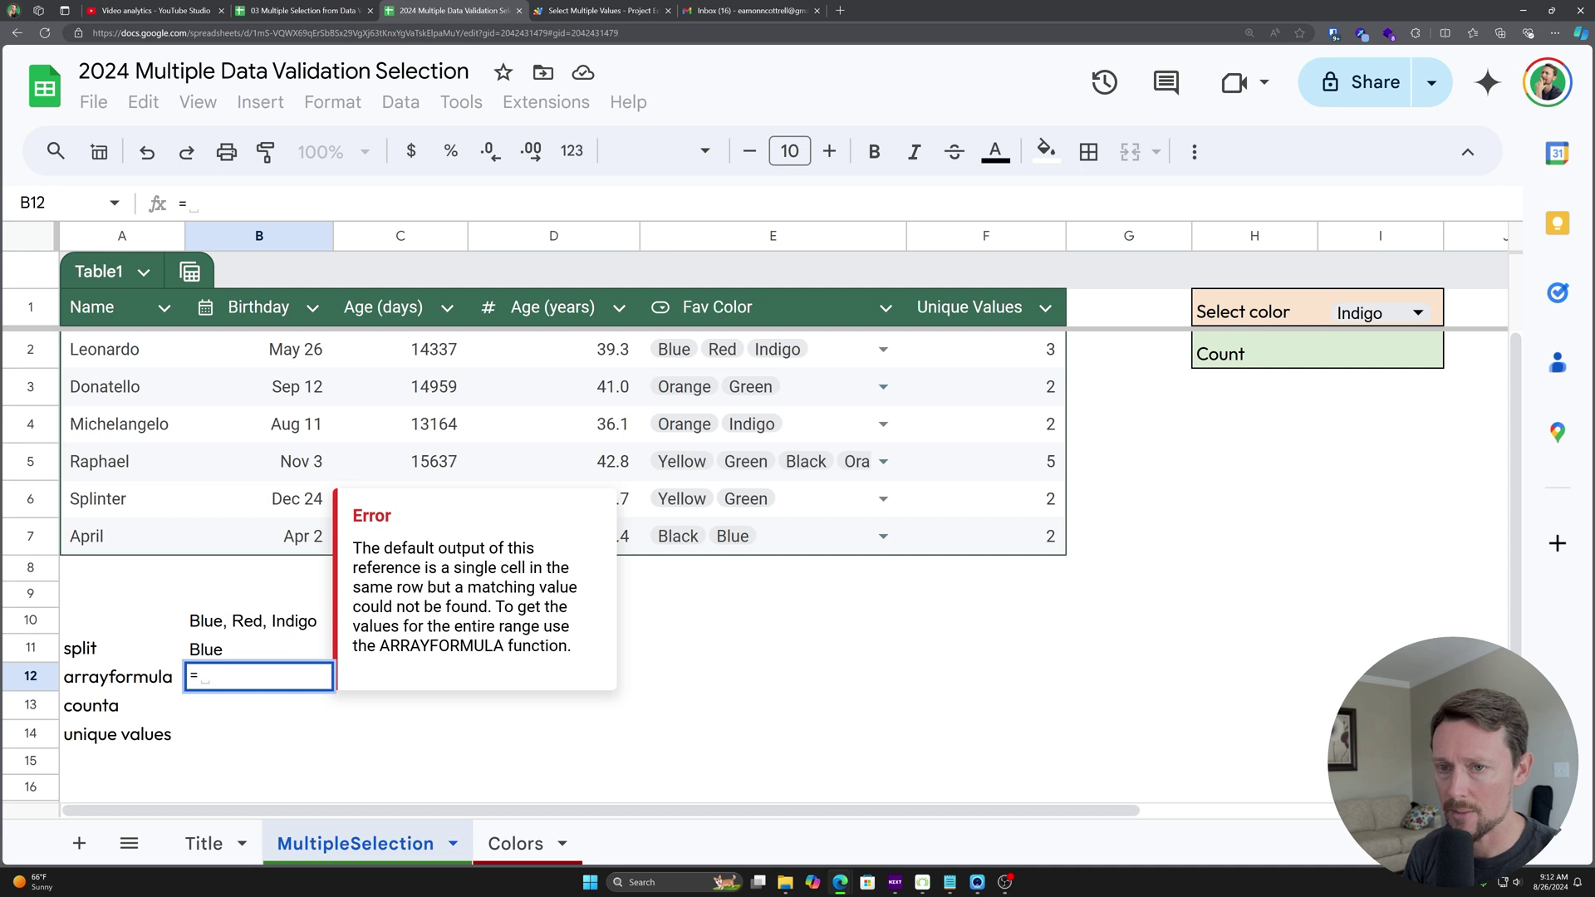
type("arra")
key("Tab")
type("SPLIT(E2:E7,\", \")")
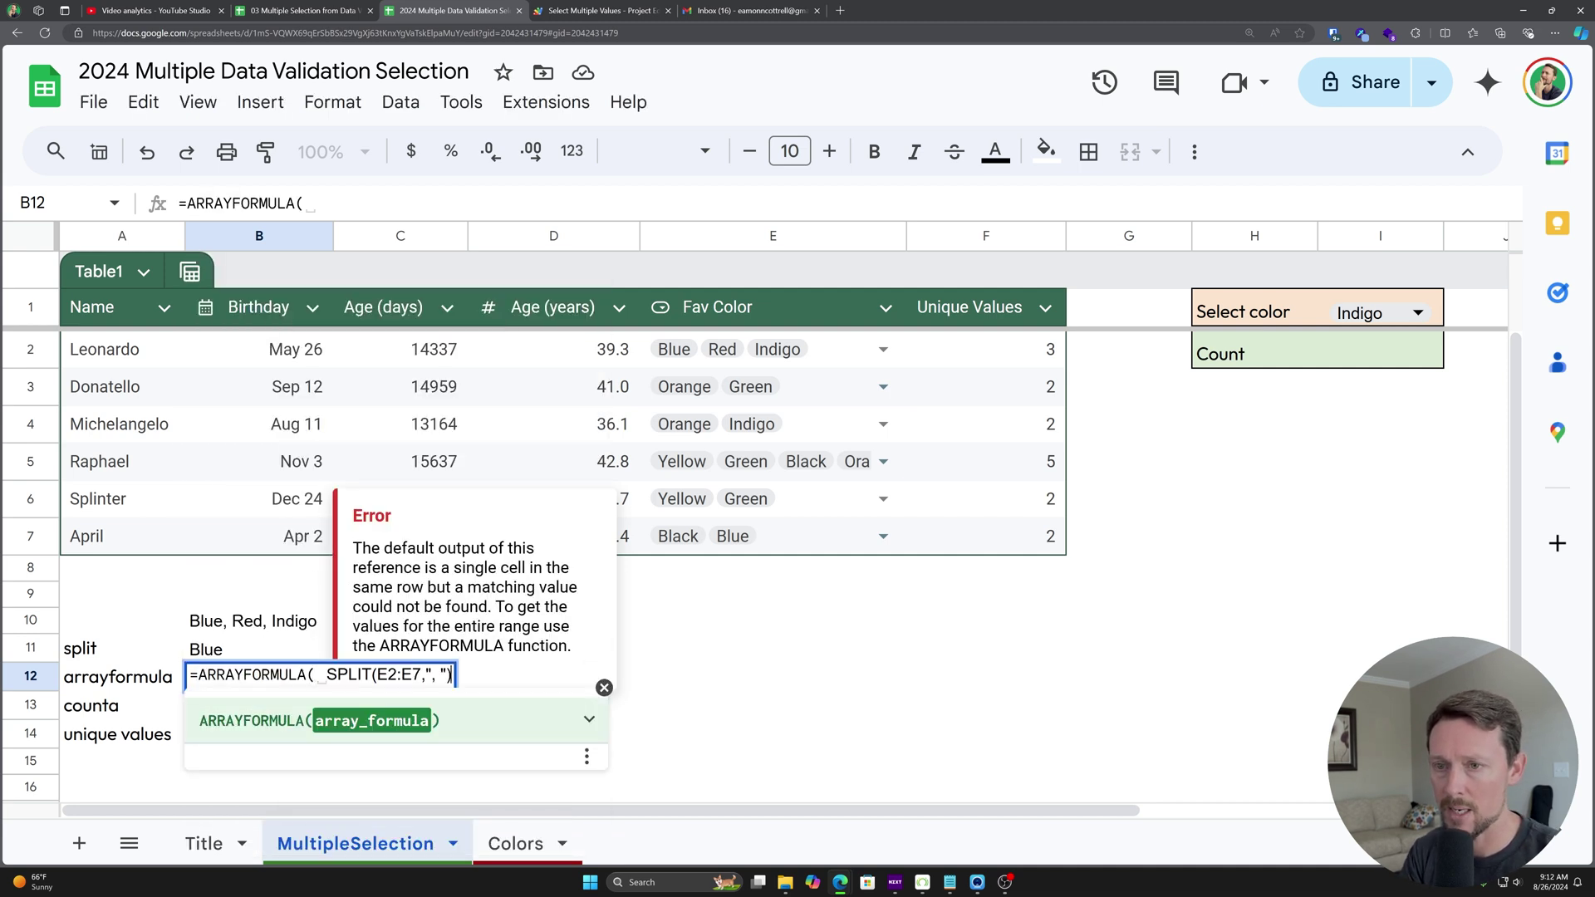
type(")\\")
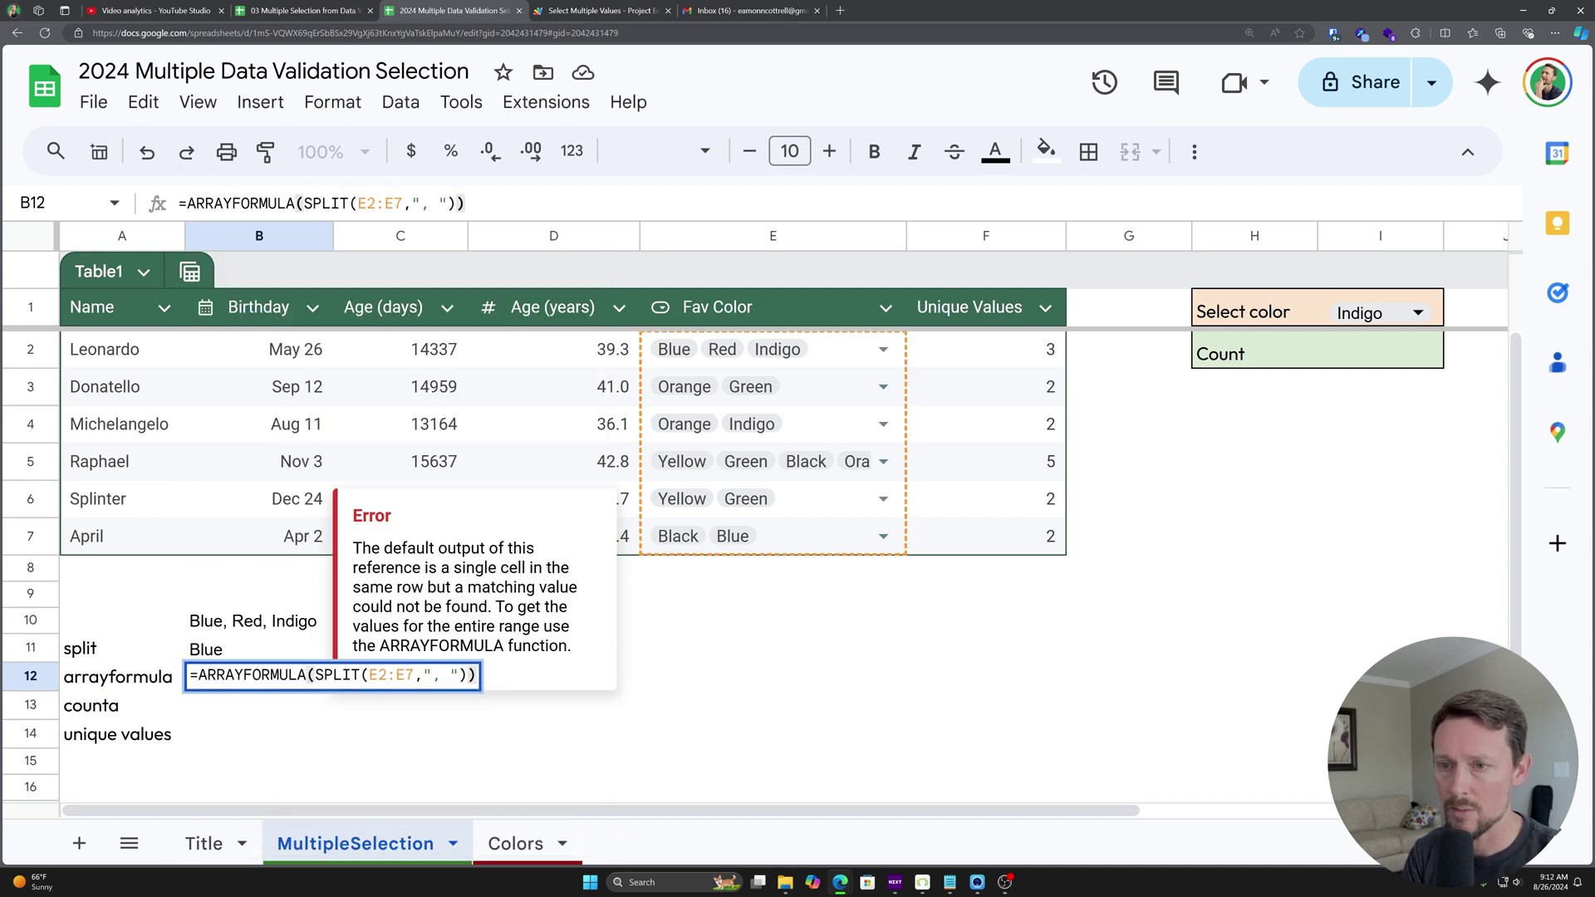
key("BackSpace")
key("Return")
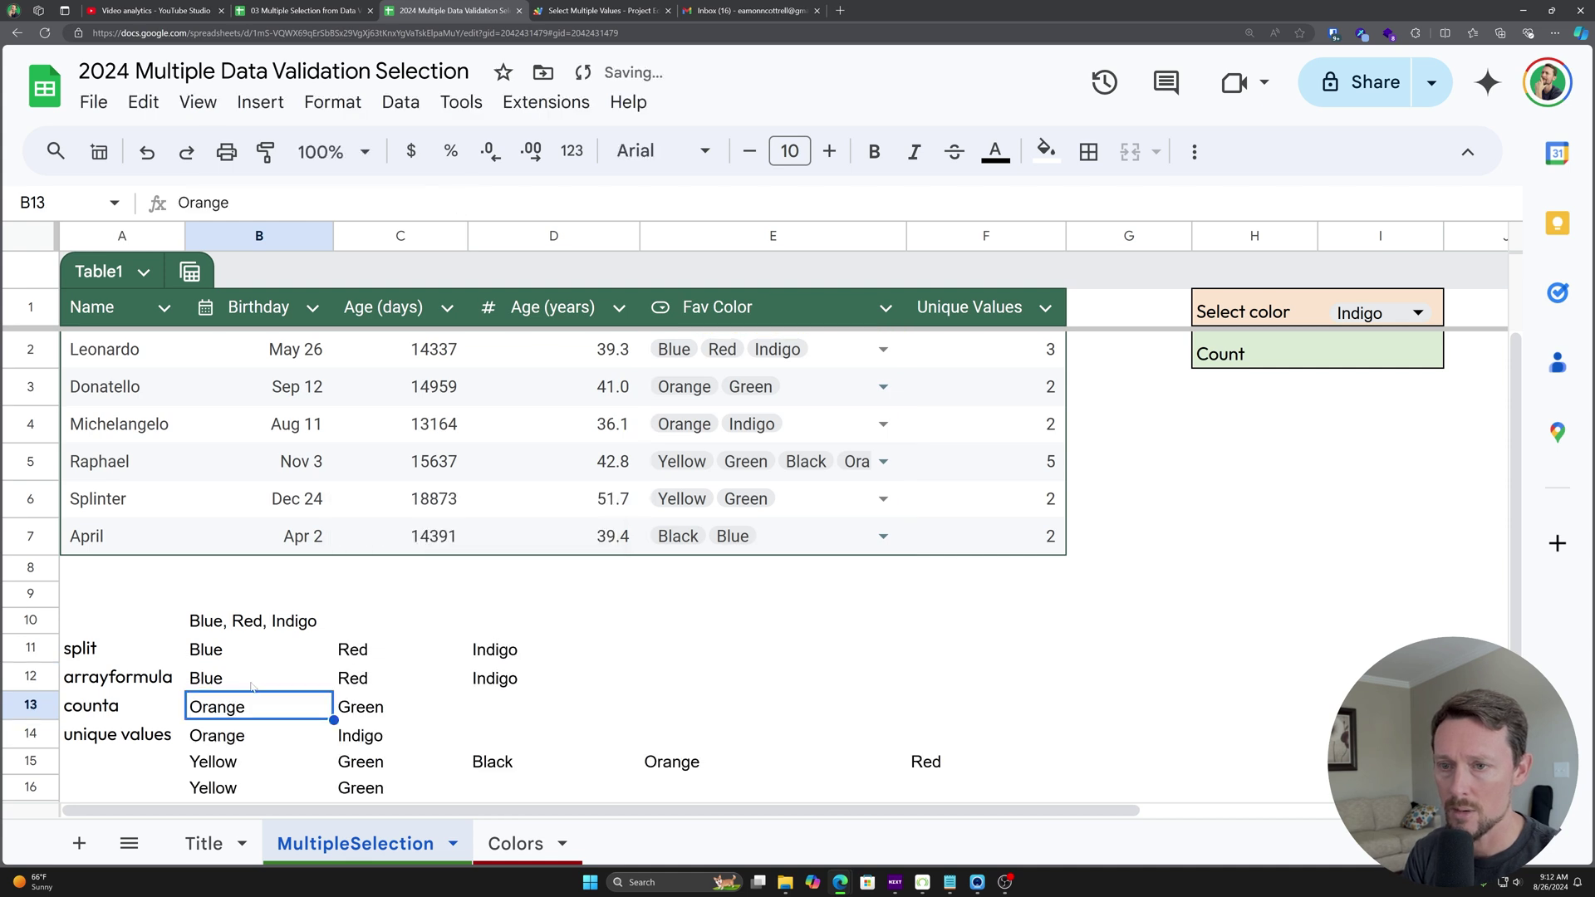
Step: Review the spilled colour results and inspect B12's ARRAYFORMULA without changing it
scroll(275, 711, "down", 2)
left_click_drag(257, 555, 835, 659)
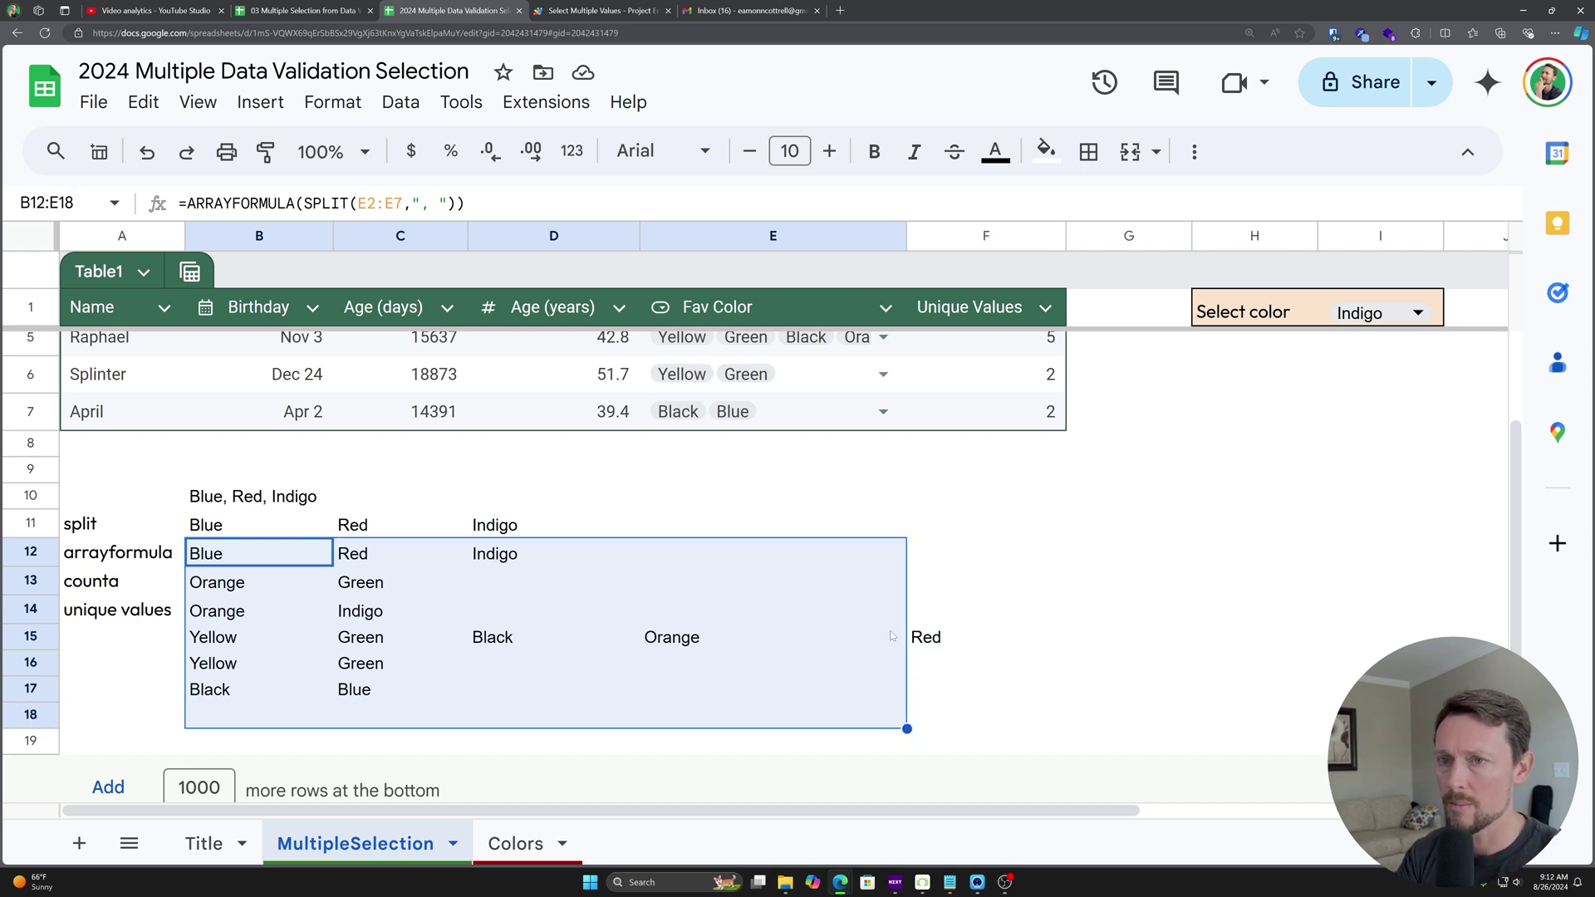
scroll(368, 711, "up", 2)
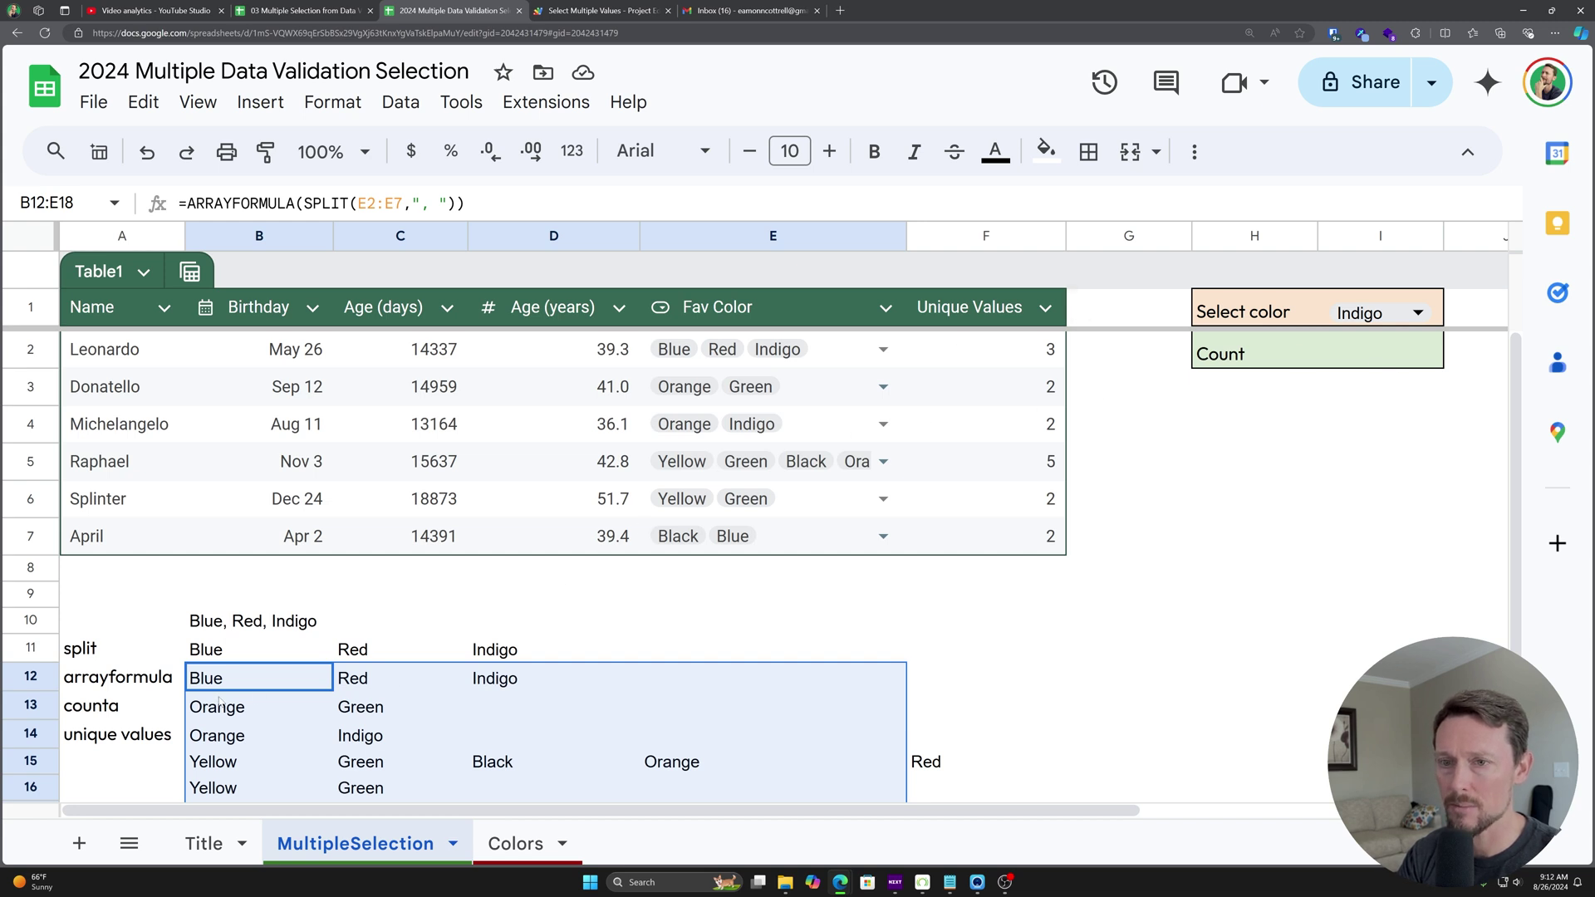
scroll(218, 703, "down", 1)
key("F2")
key("Escape")
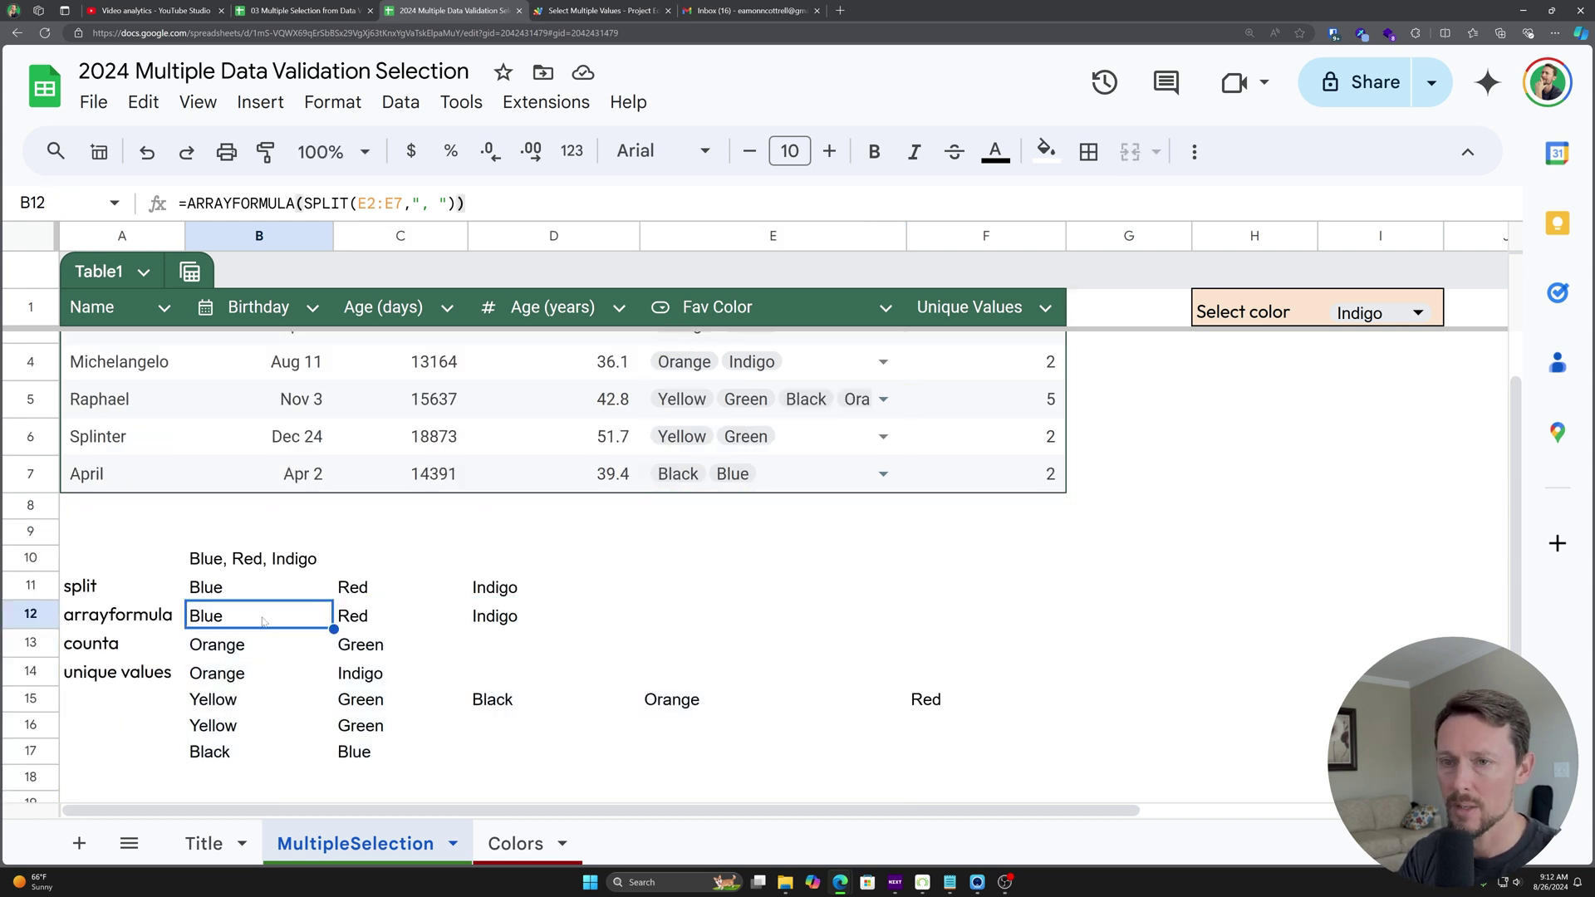
key("F2")
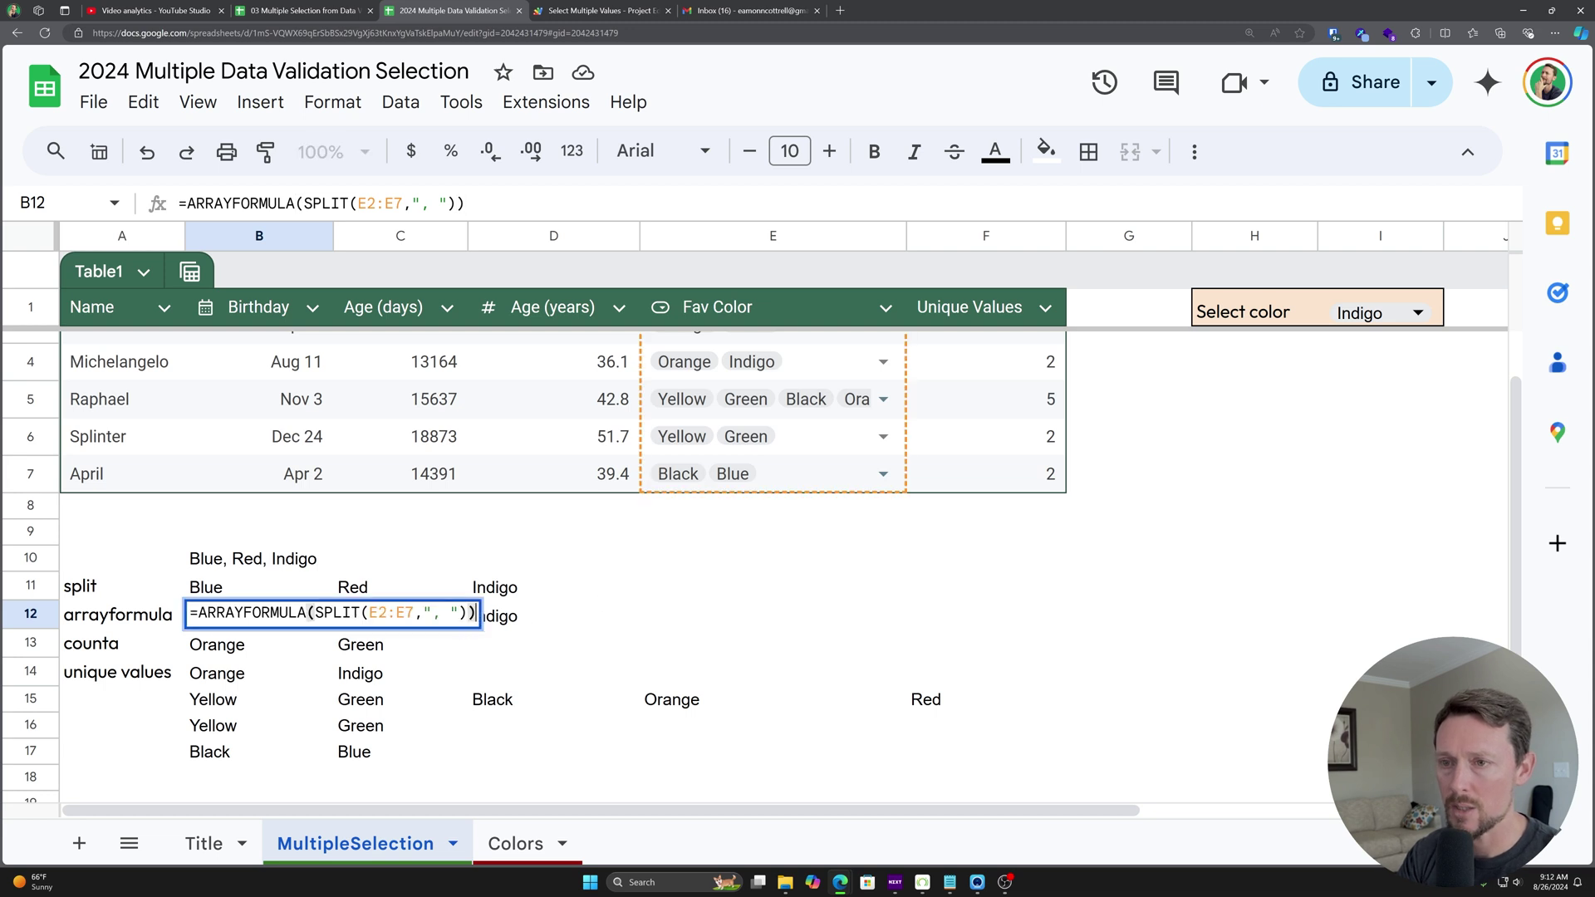
key("shift+Left")
key("shift+Left")
key("shift+Left")
key("shift+Left")
key("shift+Left")
key("shift+Left")
key("shift+Left")
key("shift+Left")
key("shift+Left")
key("shift+Left")
key("shift+Left")
key("shift+Left")
key("shift+Left")
key("shift+Left")
key("shift+Left")
key("shift+Left")
key("shift+Left")
key("shift+Left")
key("shift+Left")
key("shift+Left")
key("shift+Left")
key("shift+Left")
key("shift+Left")
key("shift+Left")
key("shift+Left")
key("shift+Left")
key("shift+Left")
key("shift+Left")
key("ctrl+c")
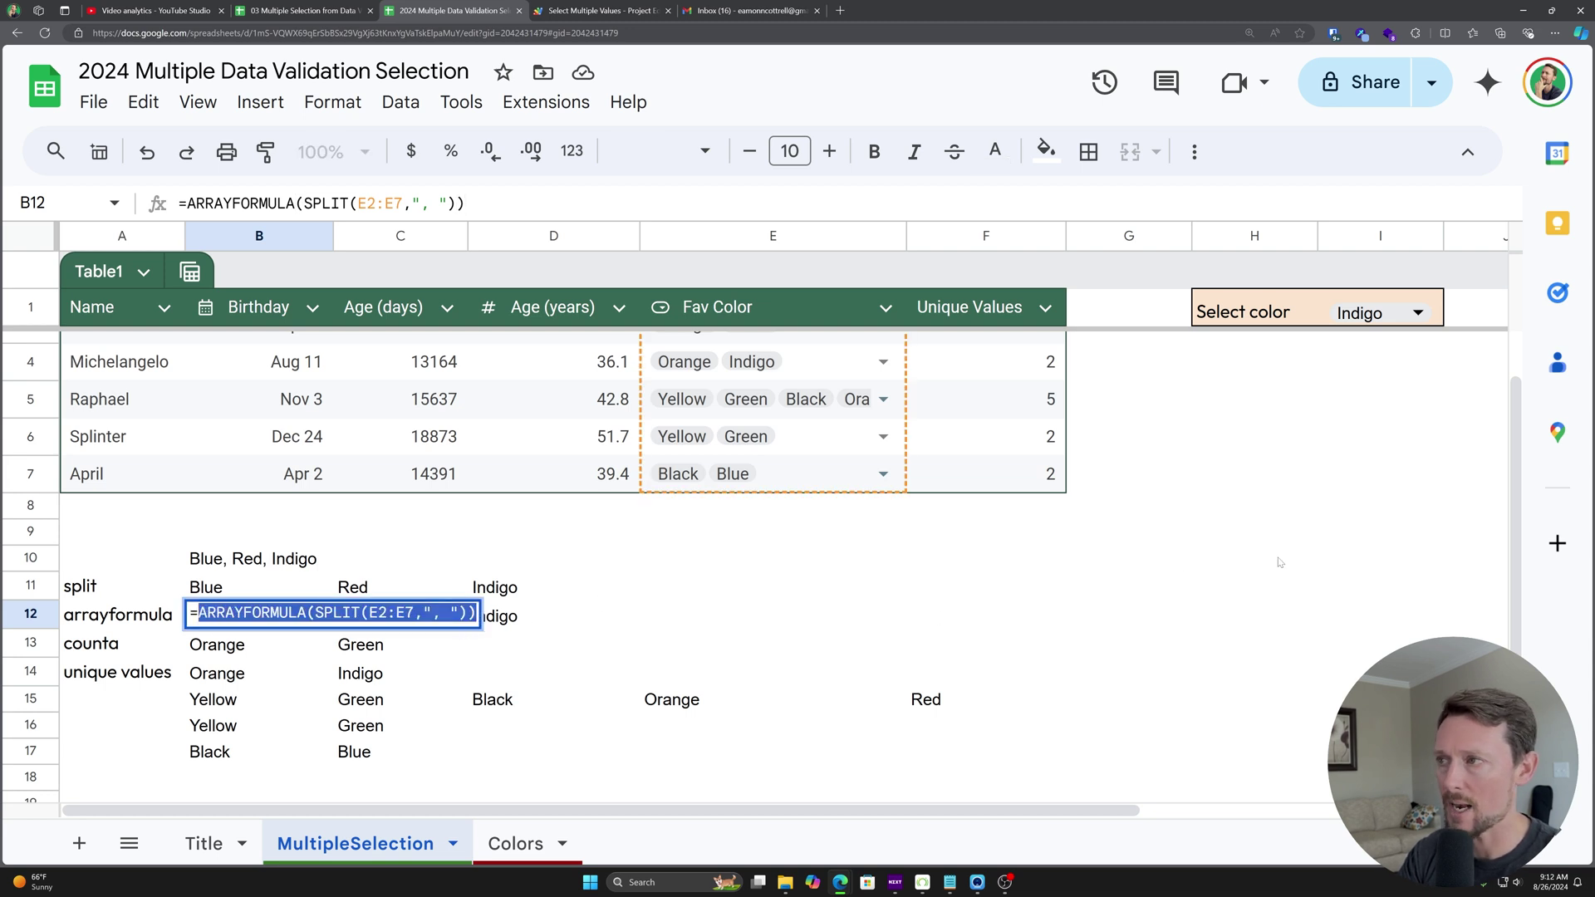
left_click(1379, 506)
Step: Enter =COUNTIF(ARRAYFORMULA(SPLIT(E2:E7,", ")),I1) in Count cell I2, returning 2 for Indigo
left_click(1396, 376)
scroll(1397, 365, "up", 1)
double_click(1386, 355)
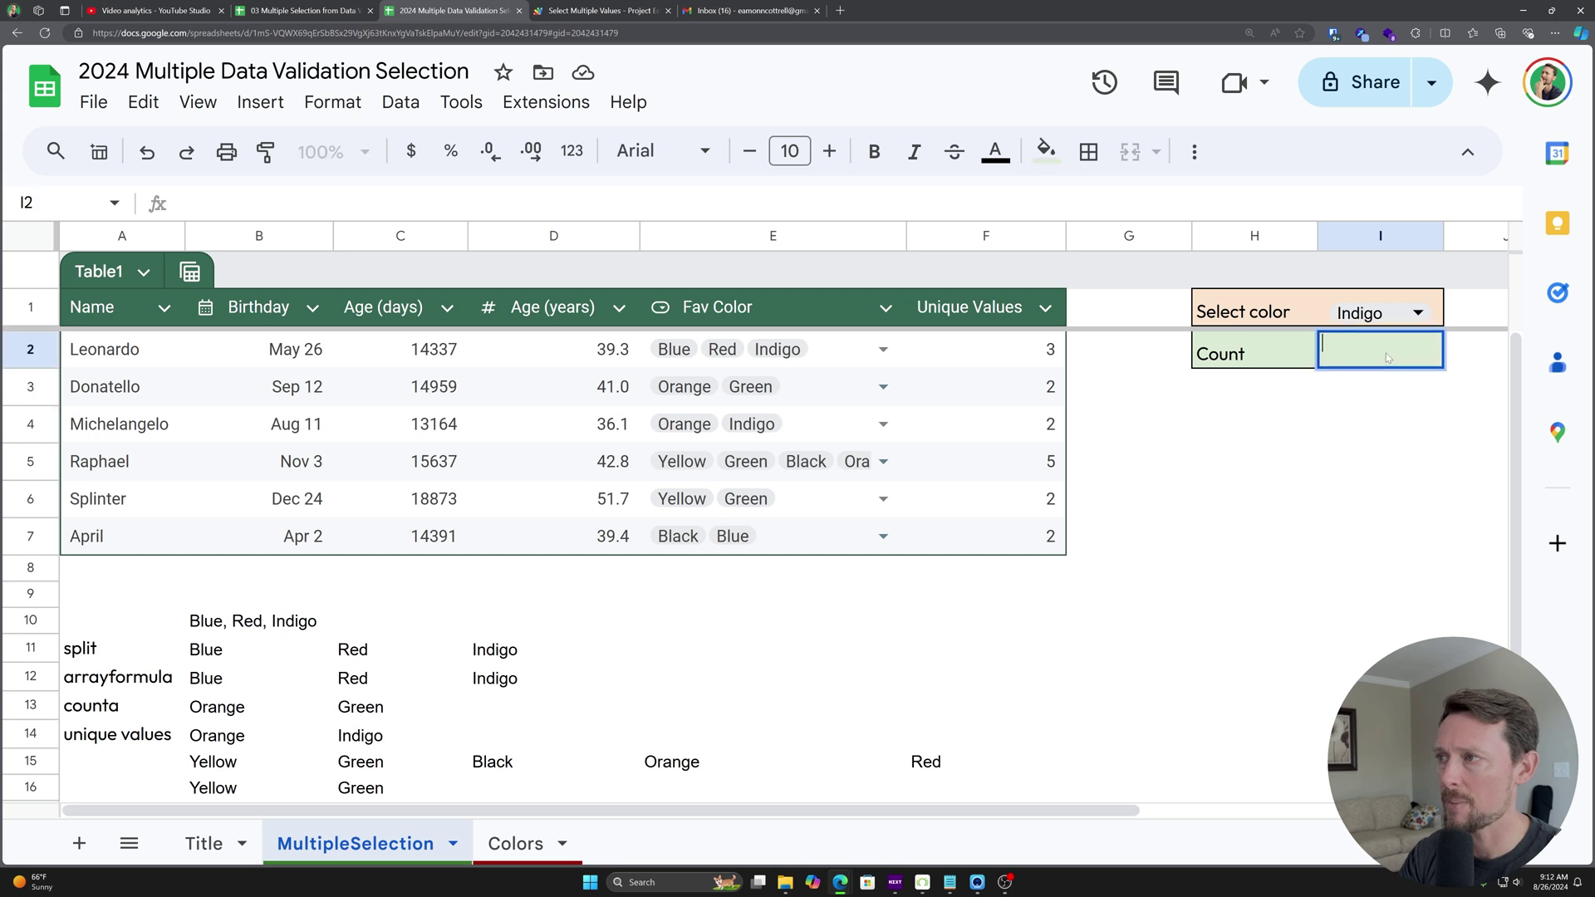
type("=countf")
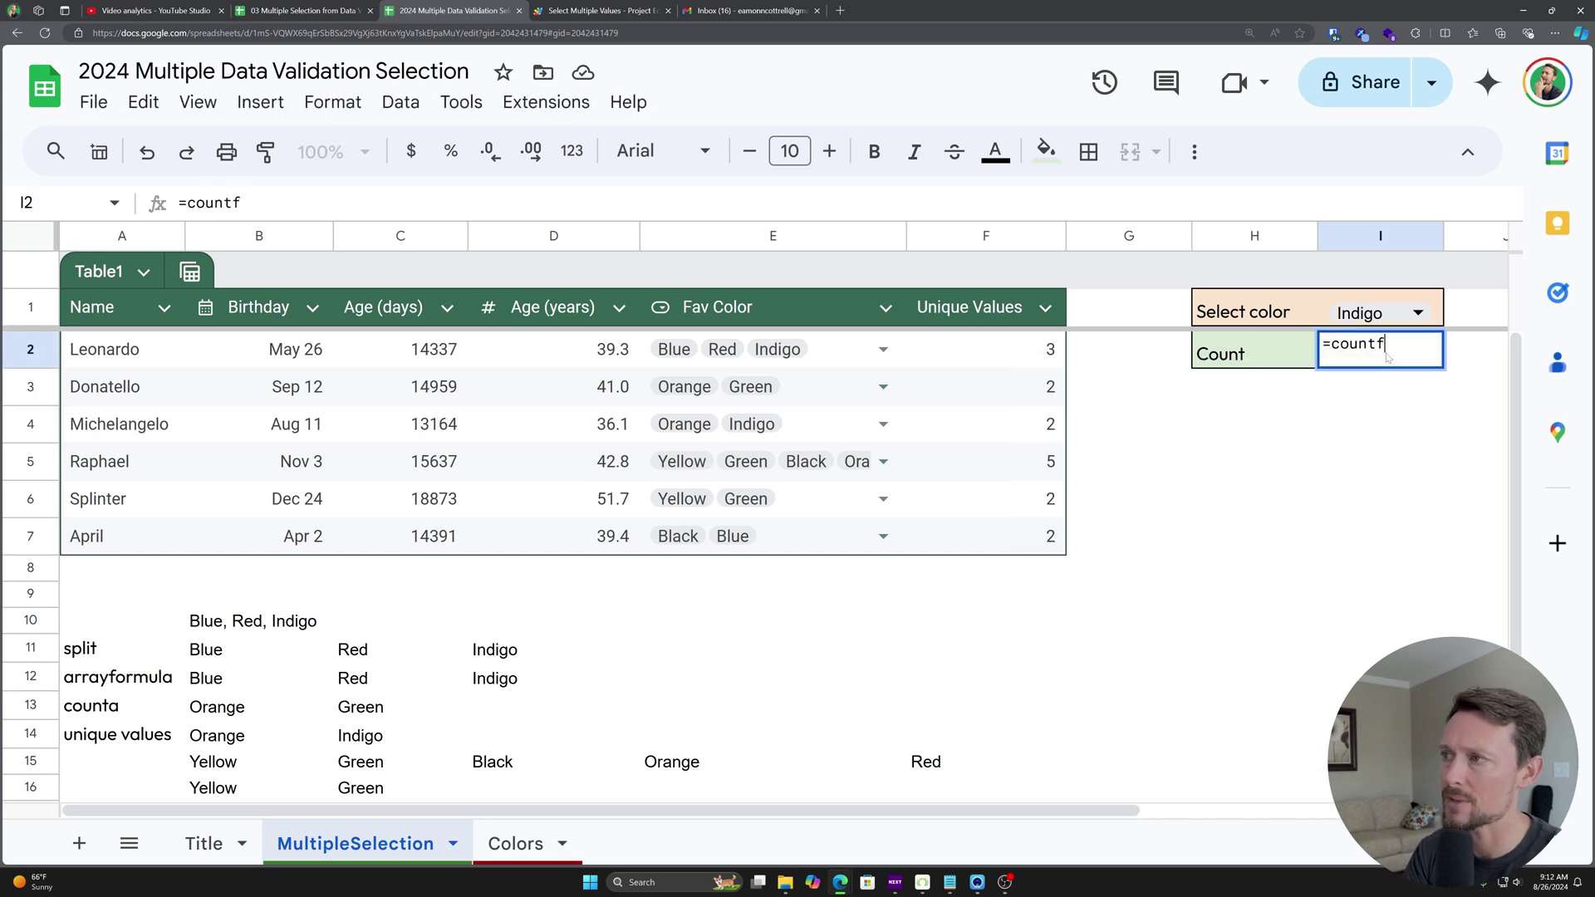
key("BackSpace")
type("if(")
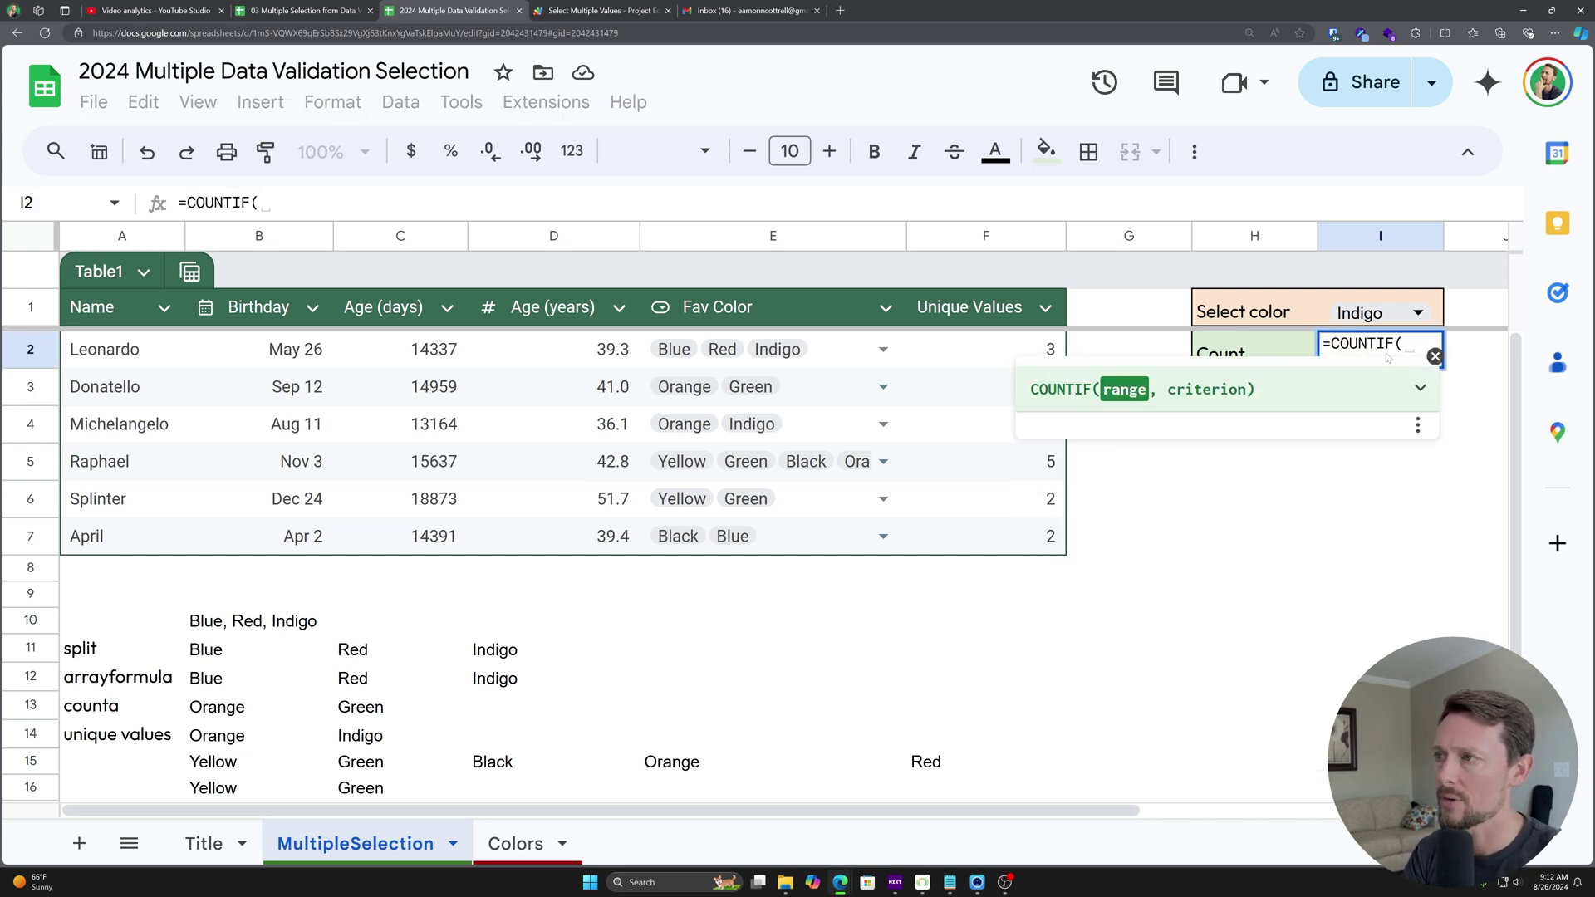
key("ctrl+v")
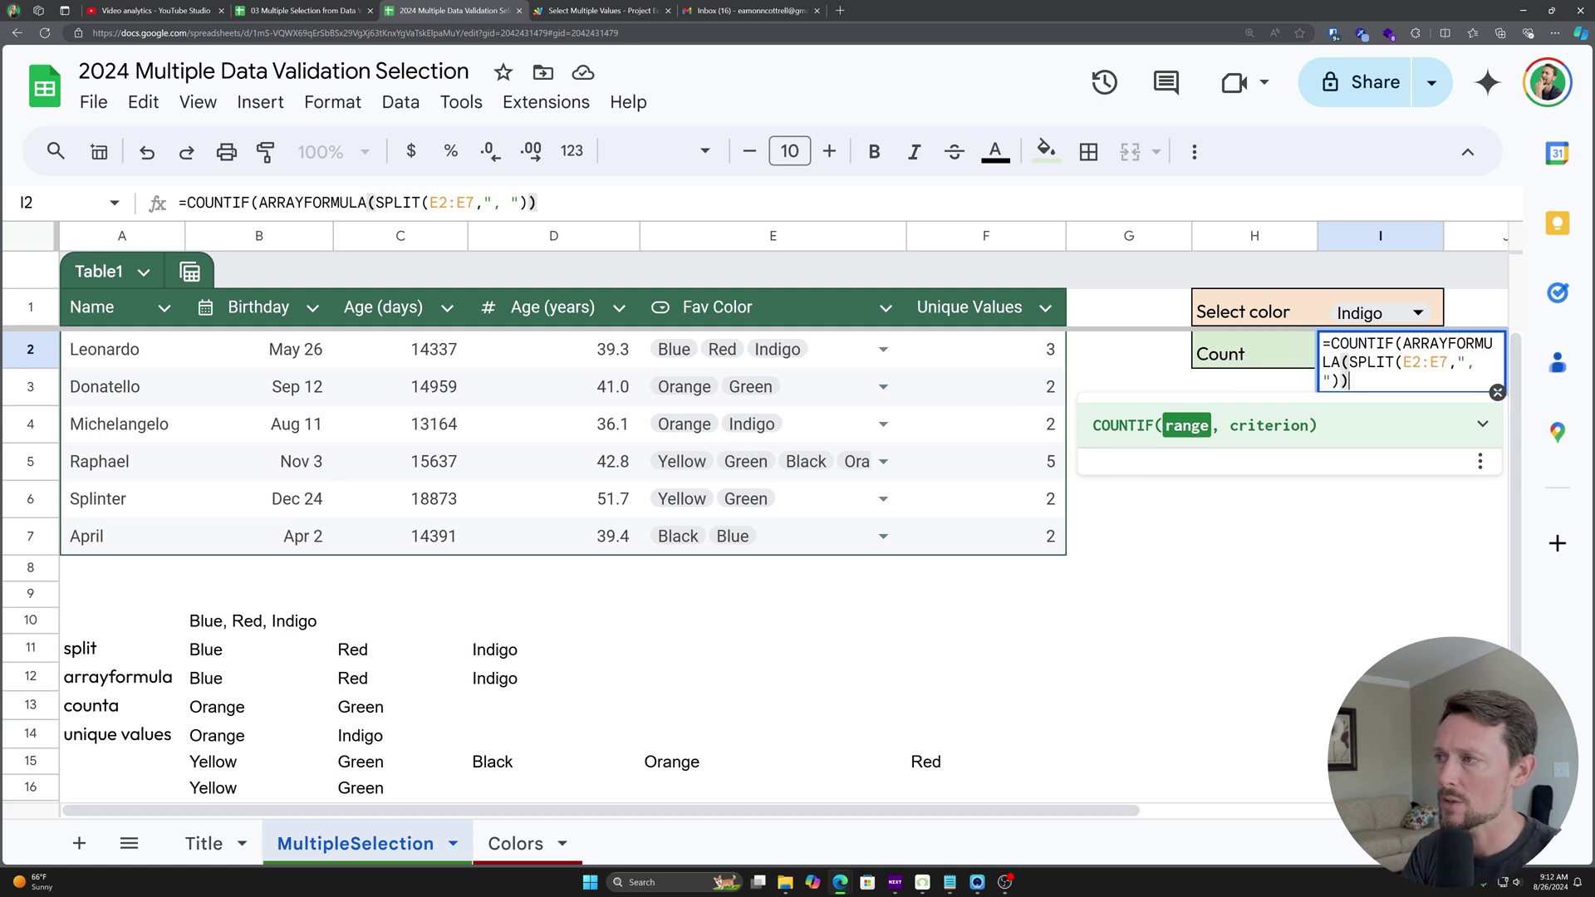
type(", \")),")
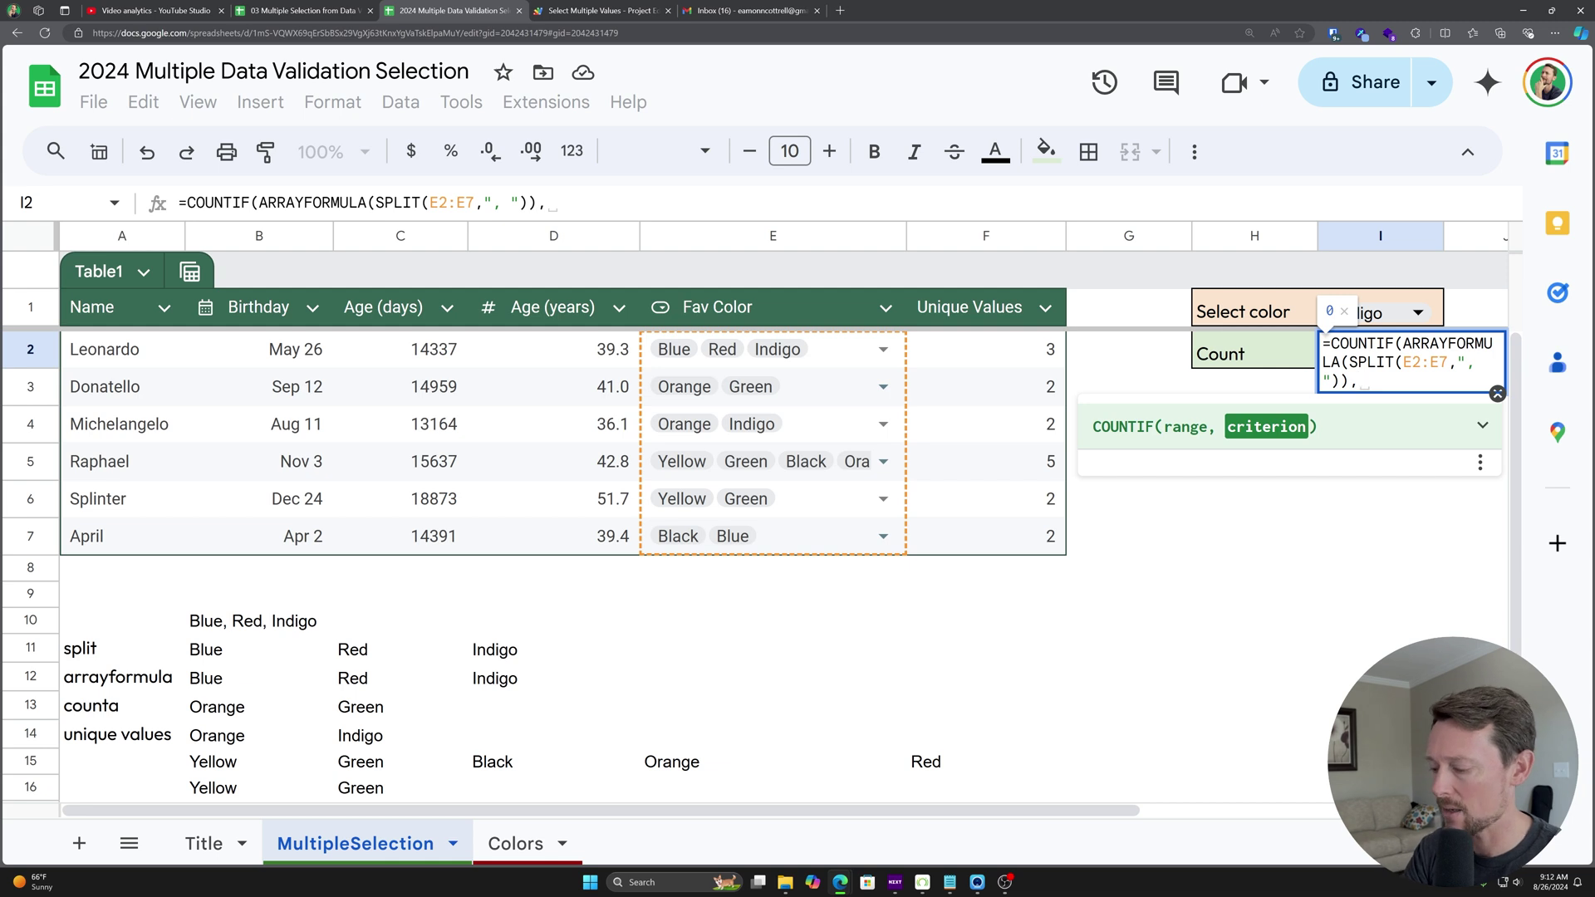
type("i1")
key("Return")
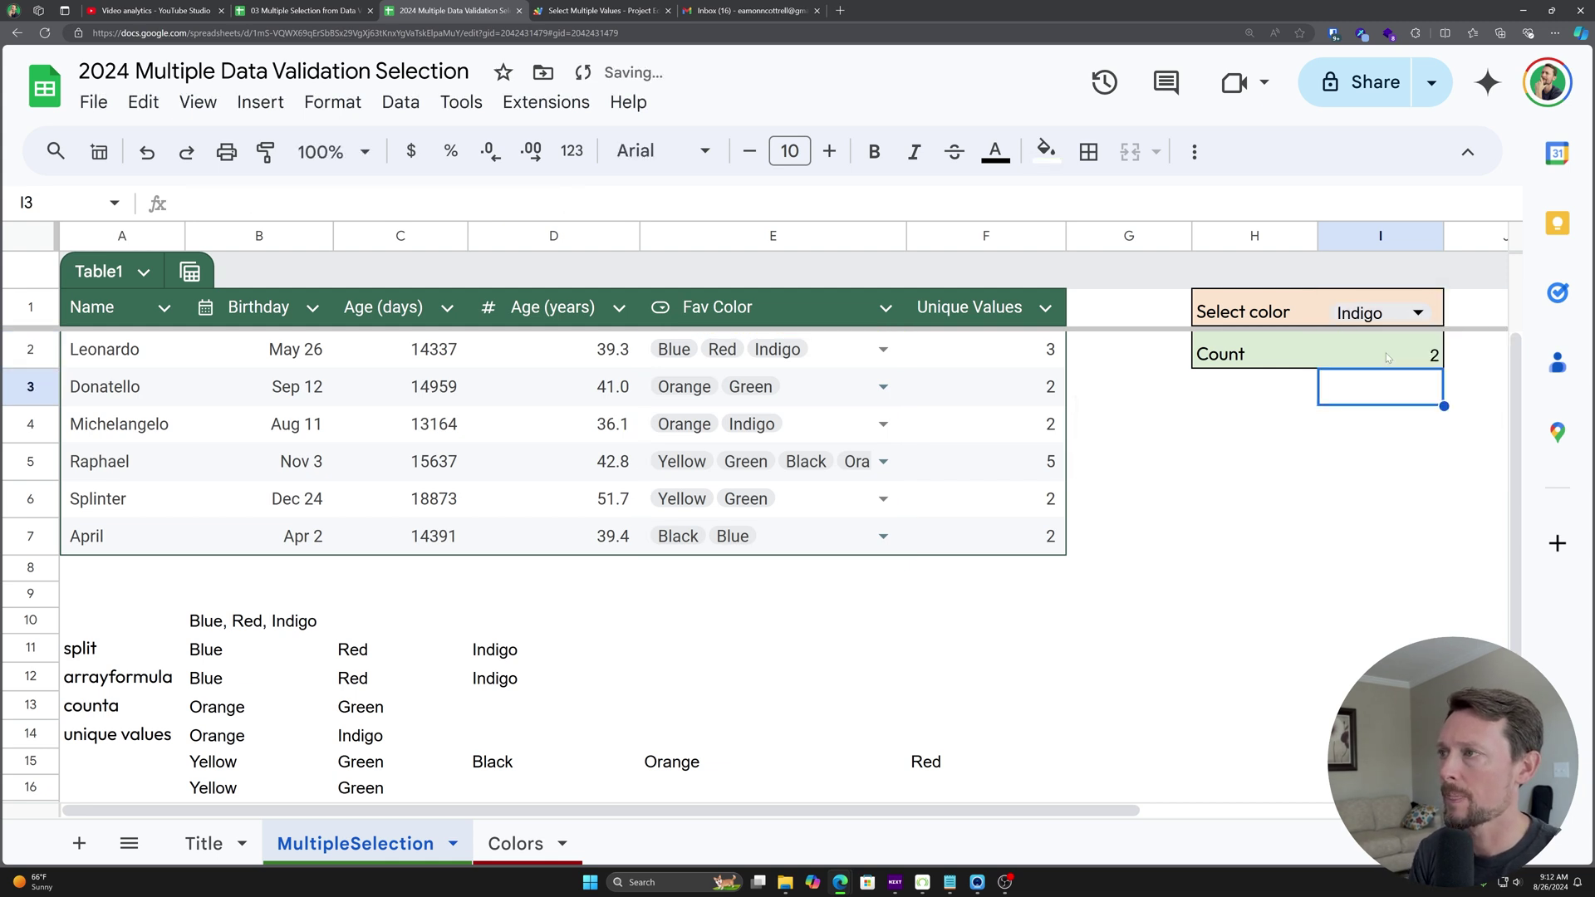
Step: Inspect the Count formula alongside the split results, leaving it unchanged
left_click(1387, 357)
double_click(1386, 357)
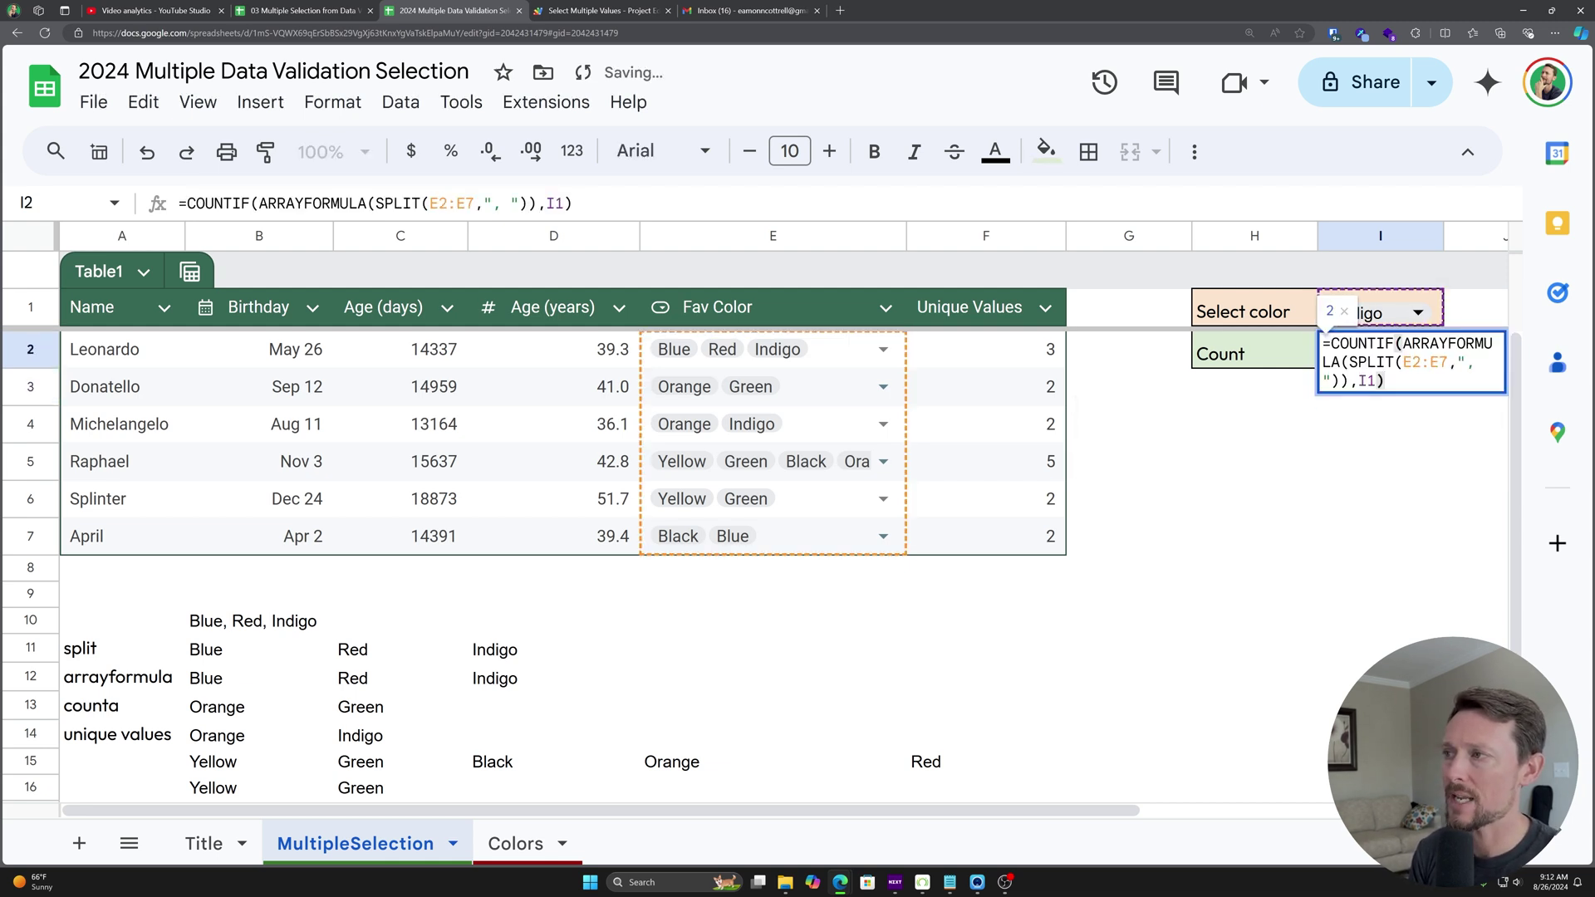
scroll(914, 581, "down", 2)
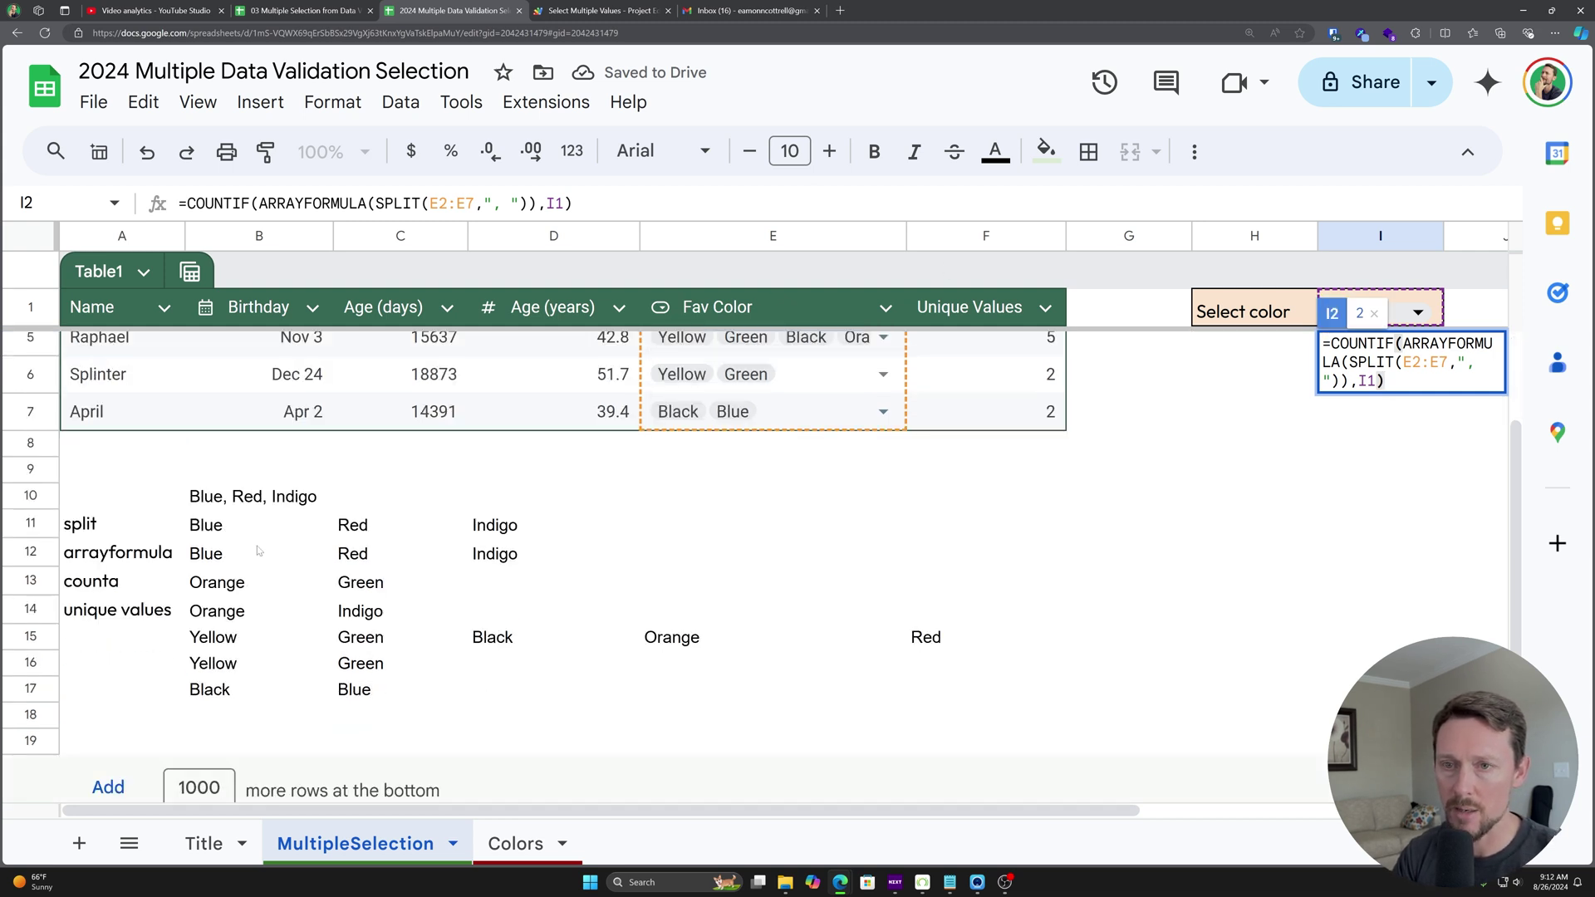
left_click_drag(249, 553, 943, 711)
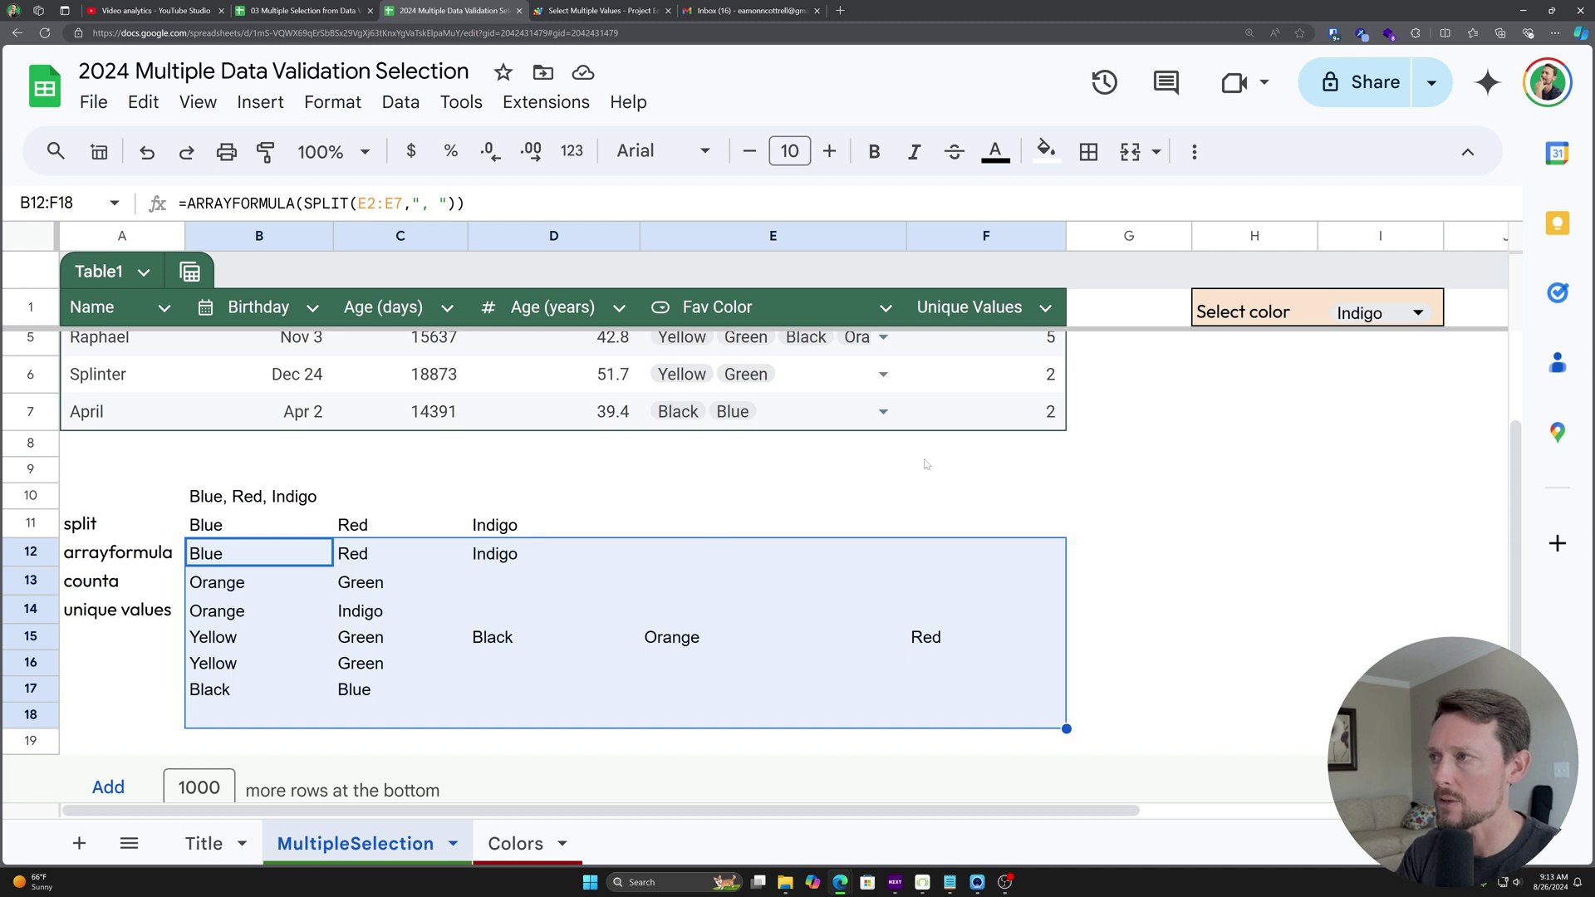
scroll(926, 464, "up", 2)
double_click(1404, 357)
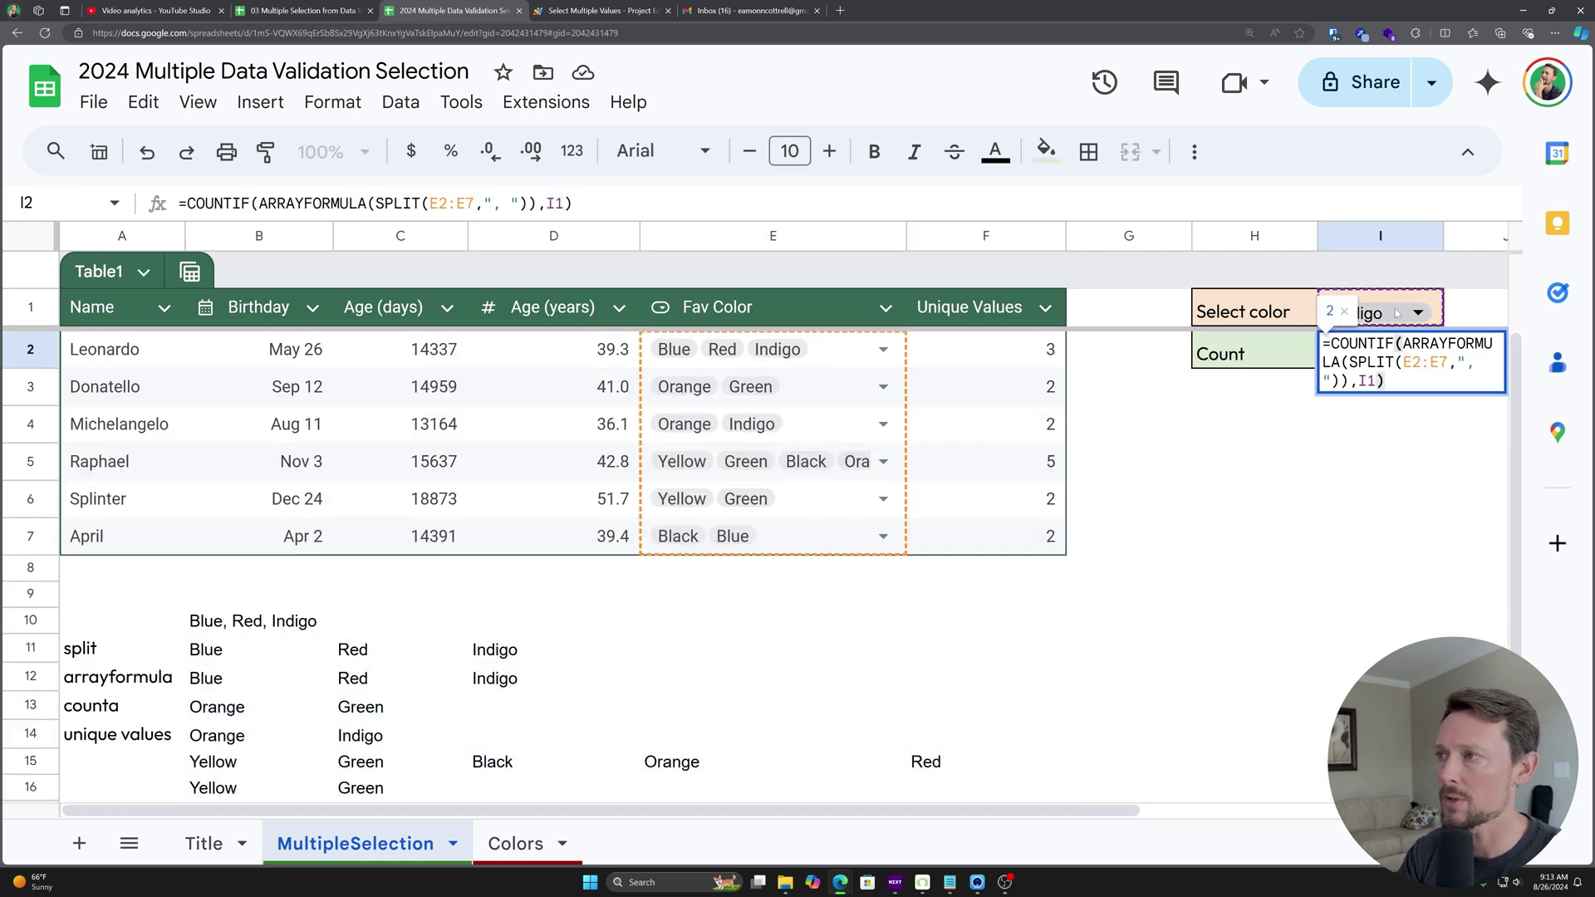
key("Escape")
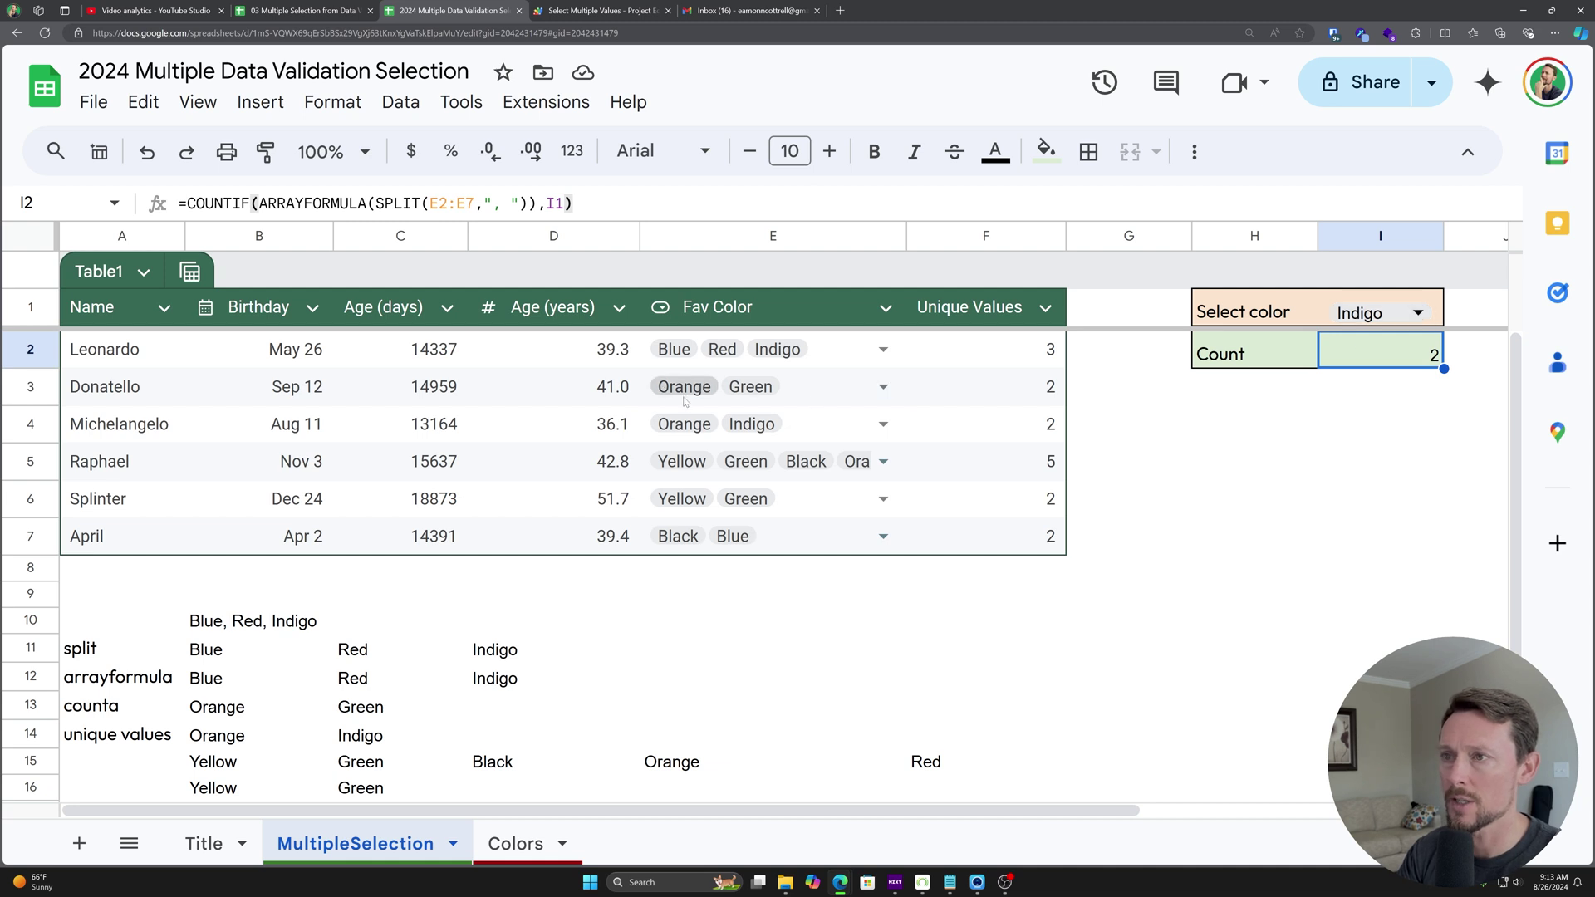
Step: Choose Orange in Select color and compare the Count with rows 3–5's Fav Color entries
left_click(1379, 312)
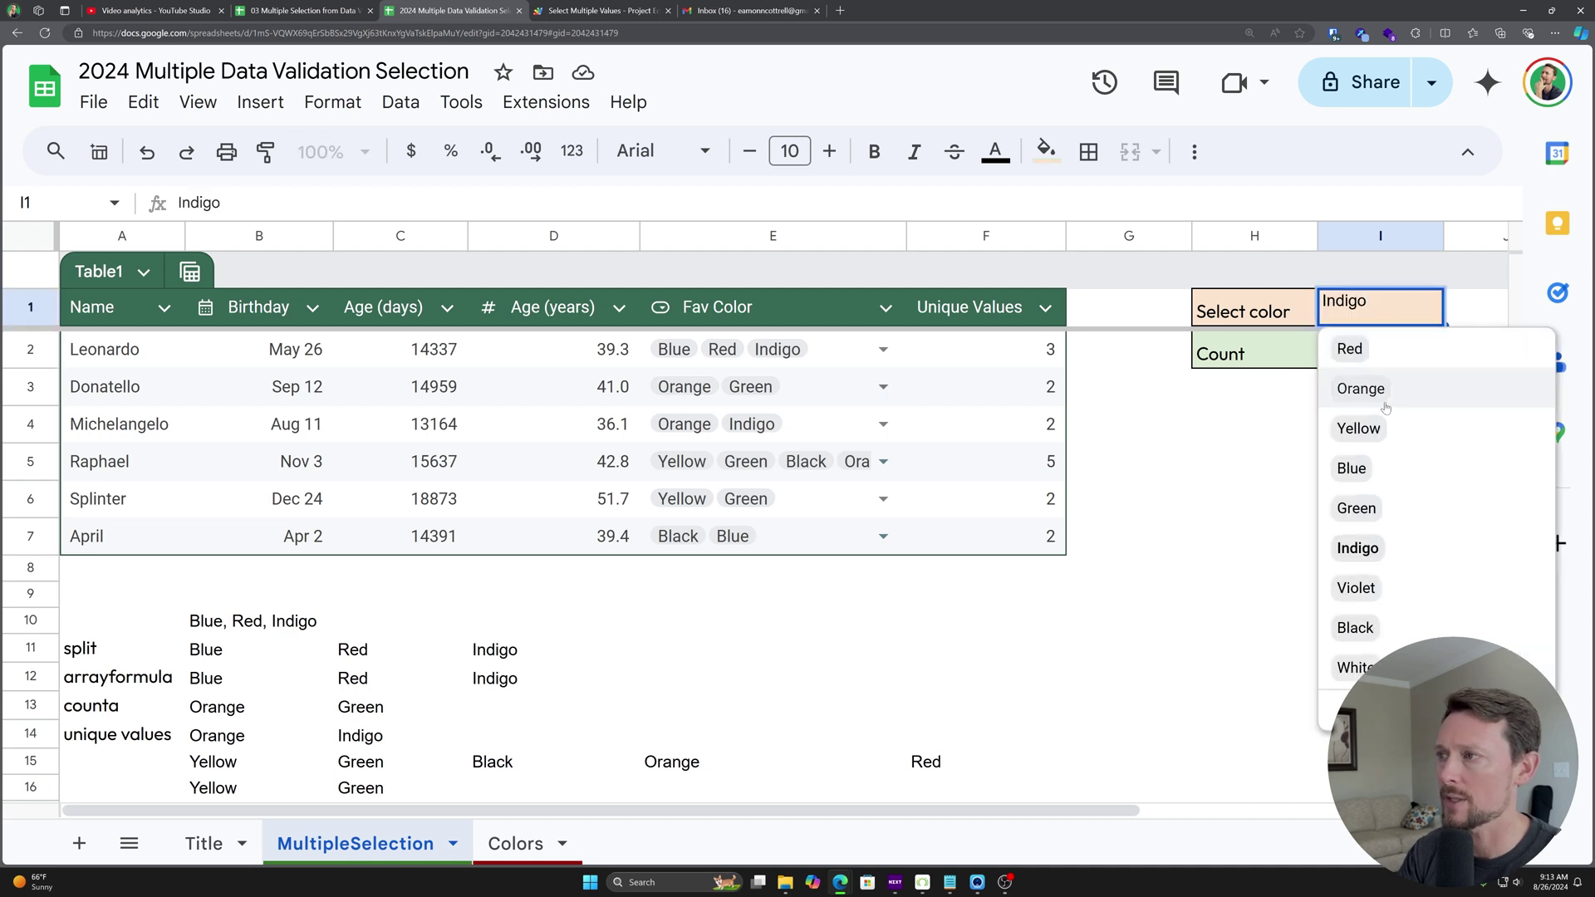
left_click(1362, 386)
left_click(1425, 361)
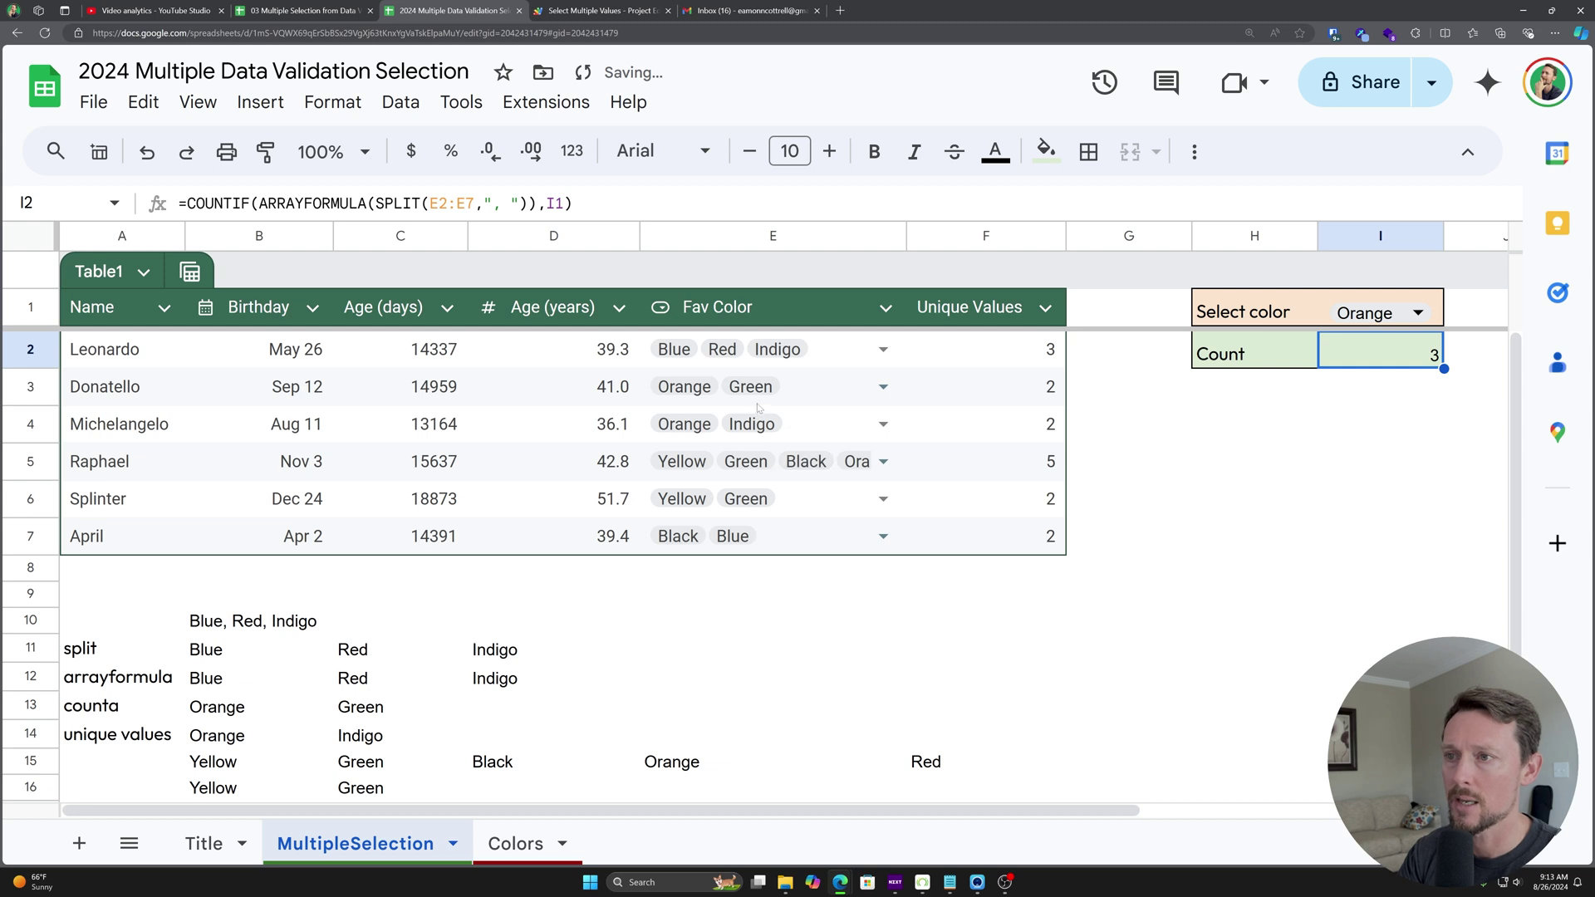
left_click_drag(715, 386, 830, 465)
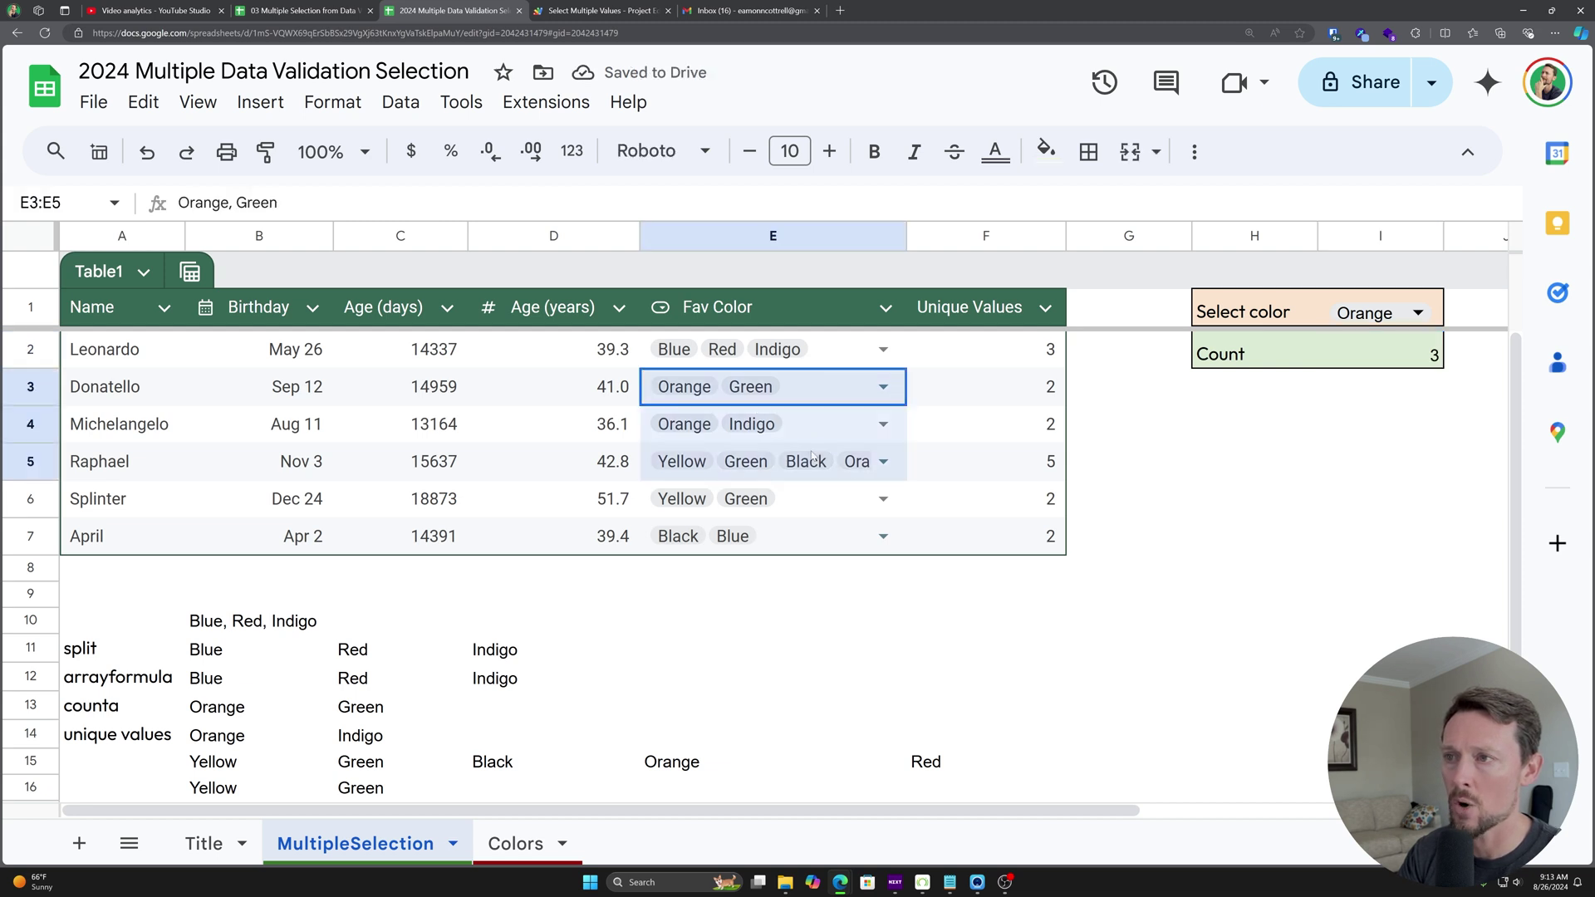
left_click(1410, 365)
Step: Switch Select color to Black and confirm the Count formula returns 2
left_click(1419, 326)
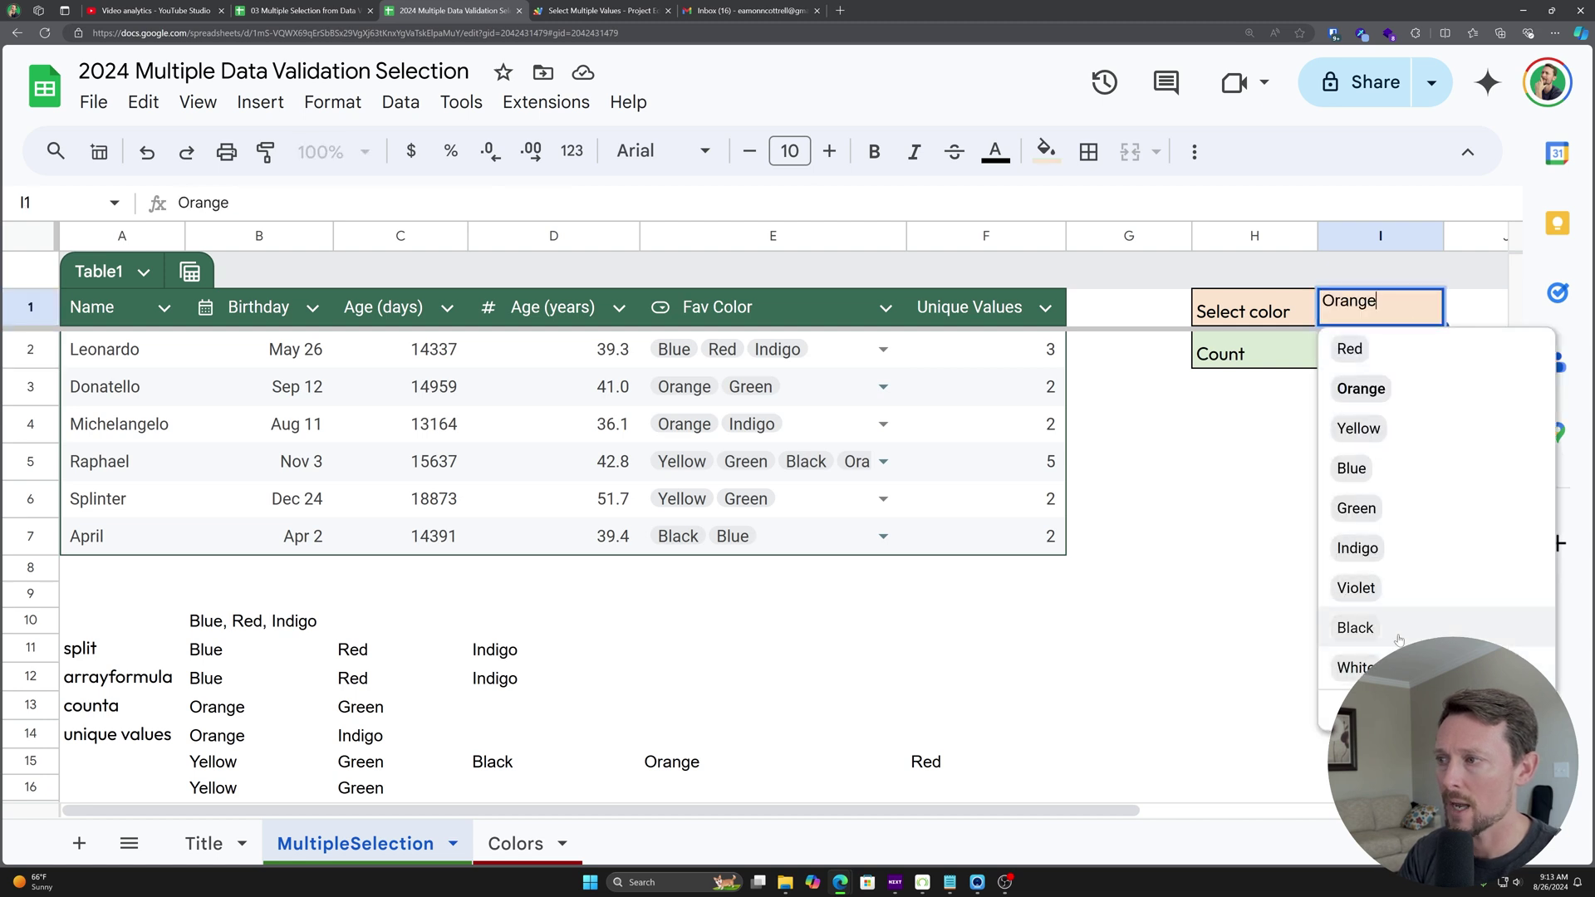
left_click(1355, 628)
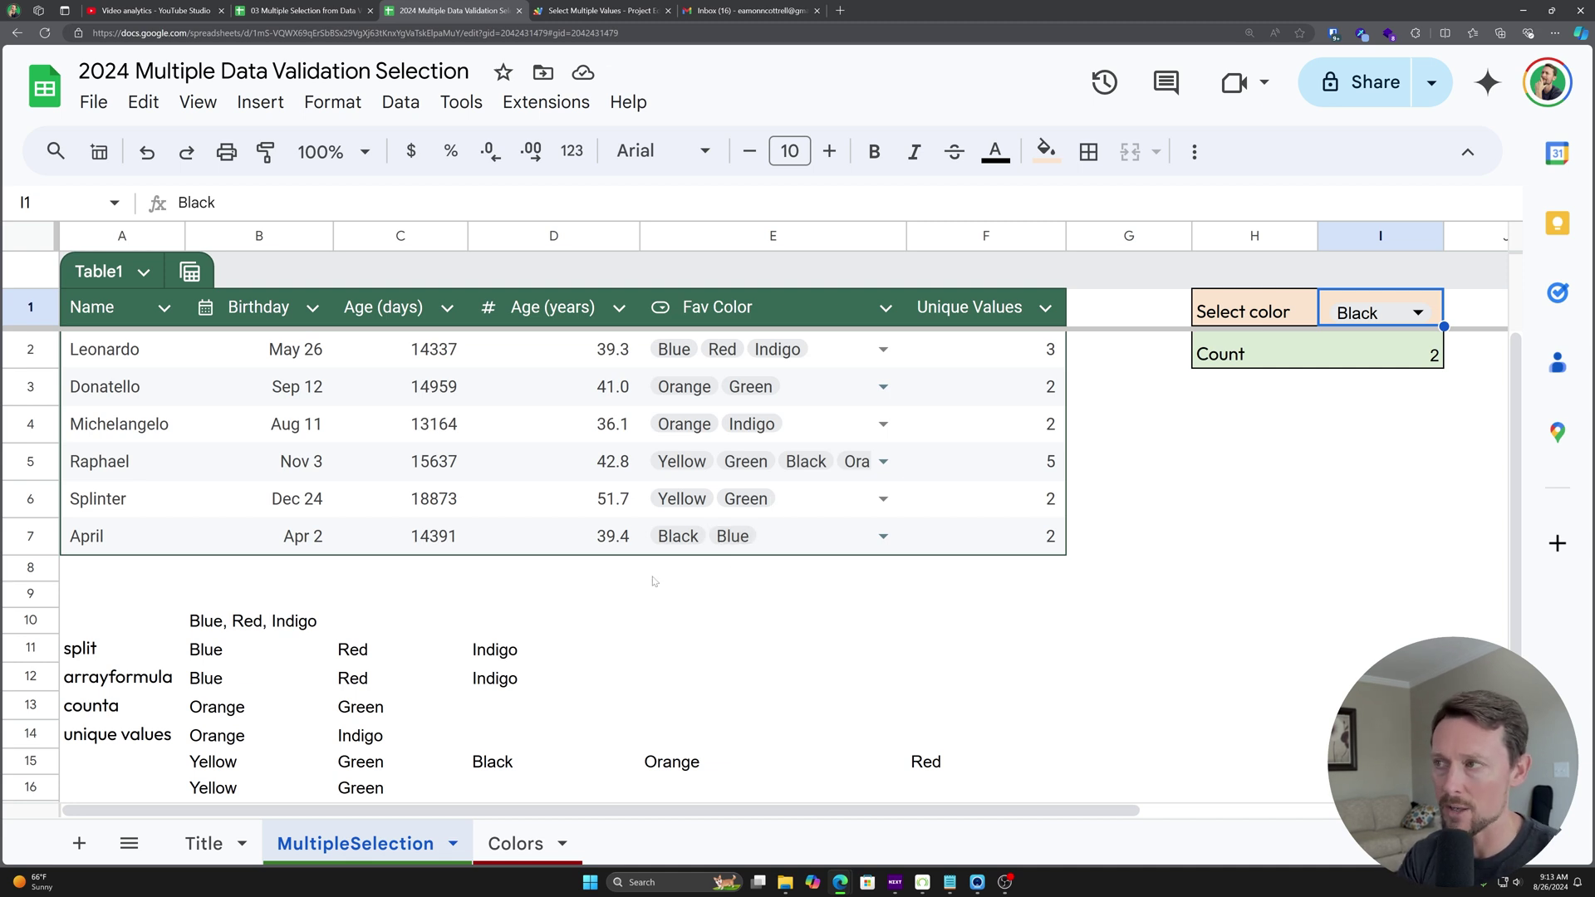
left_click(1394, 359)
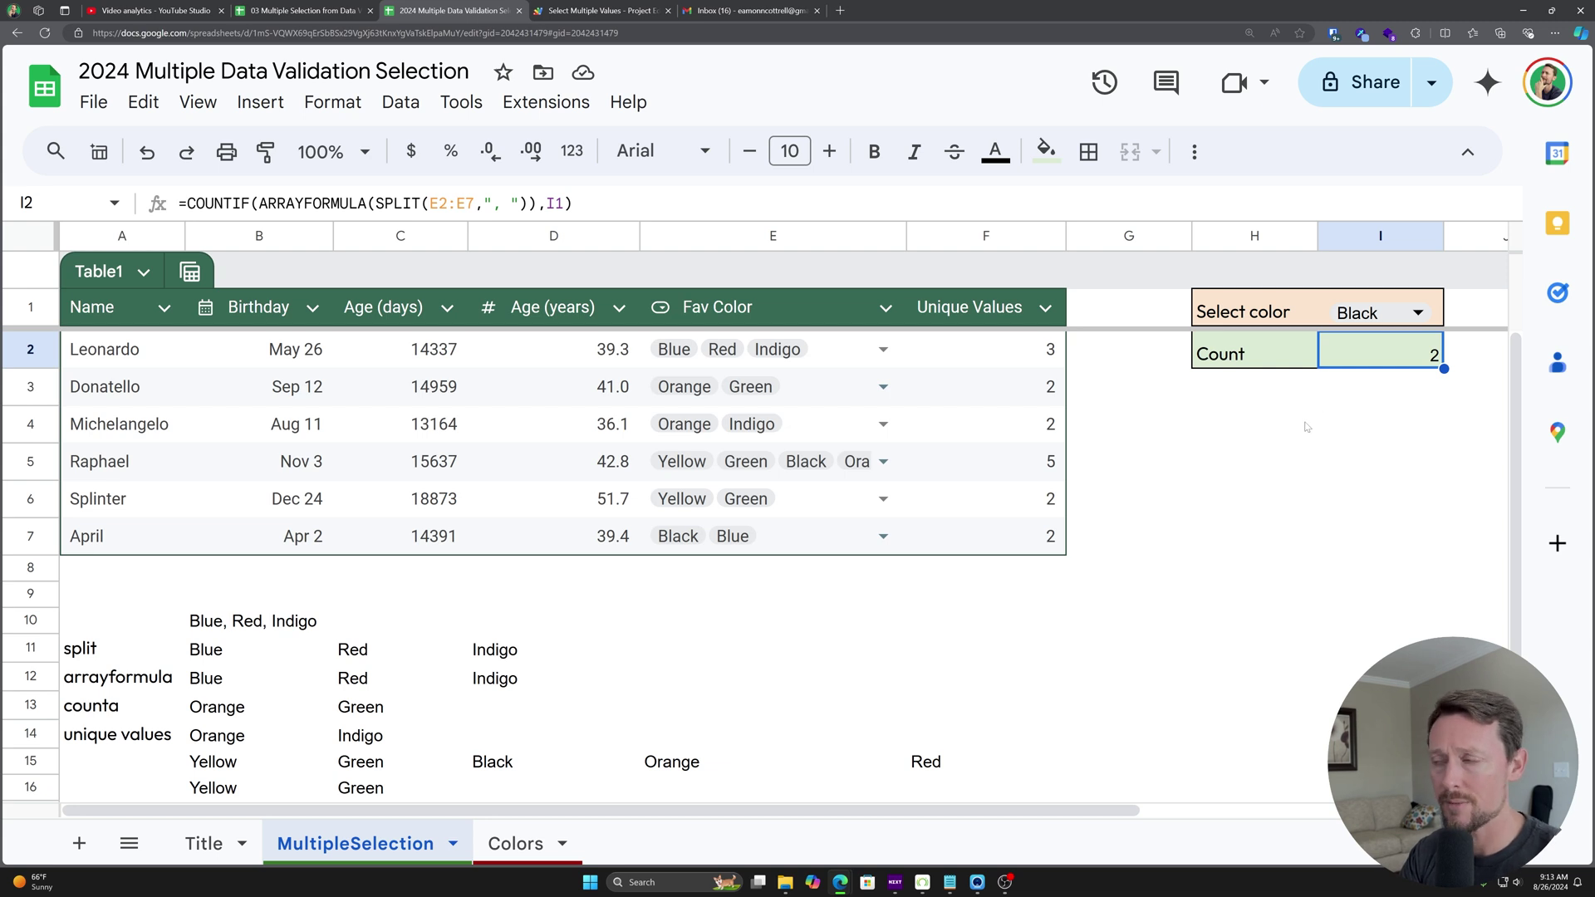
left_click_drag(976, 346, 1000, 533)
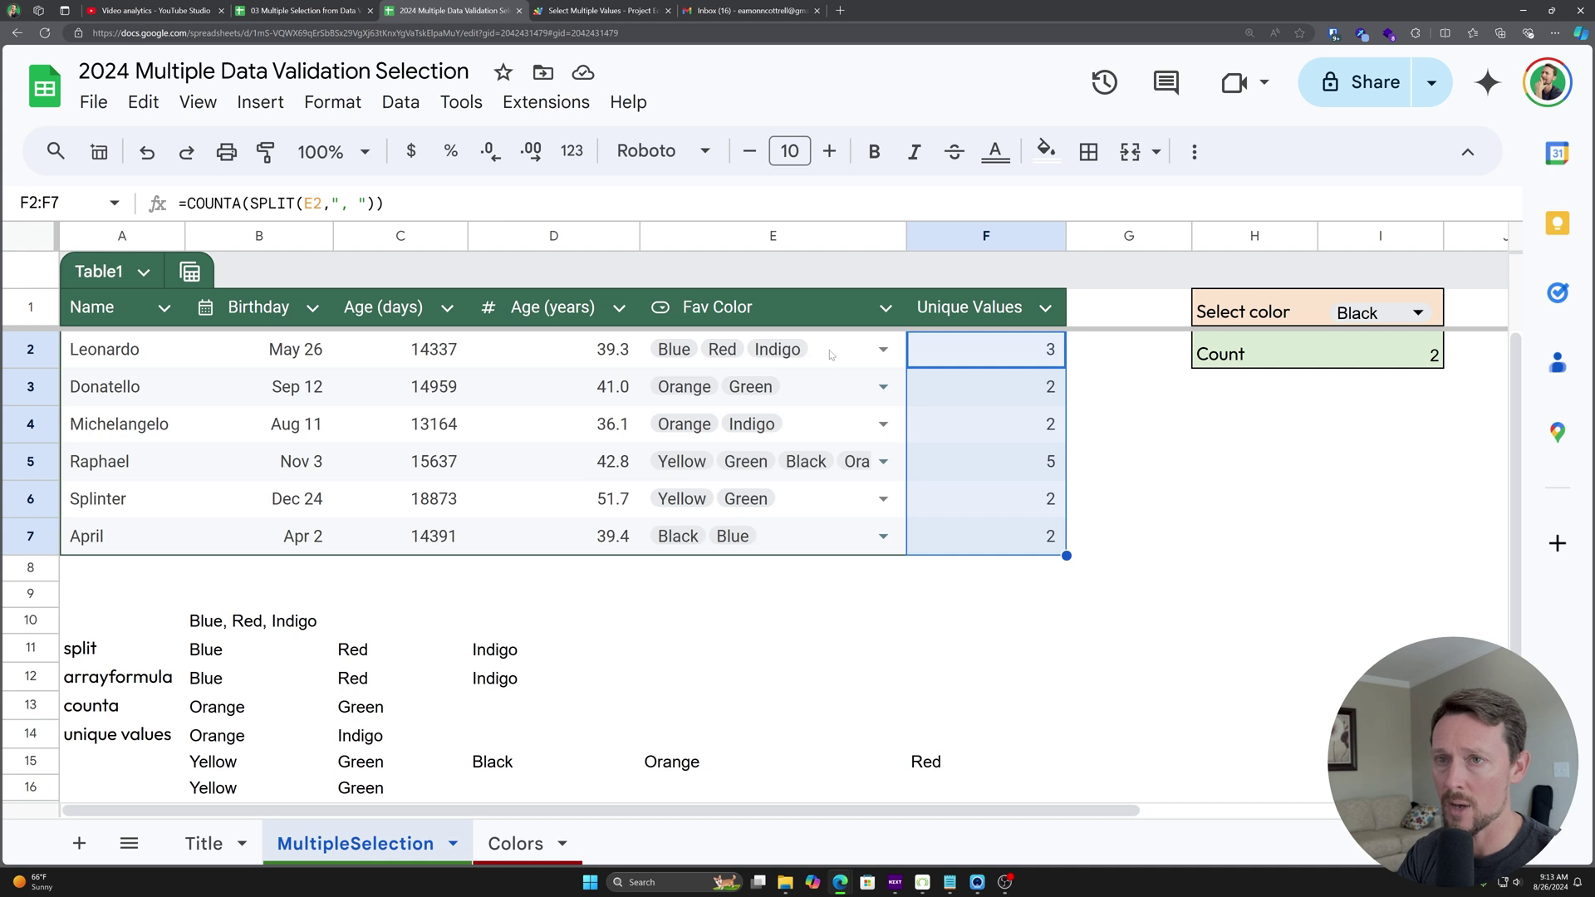
left_click_drag(841, 349, 854, 540)
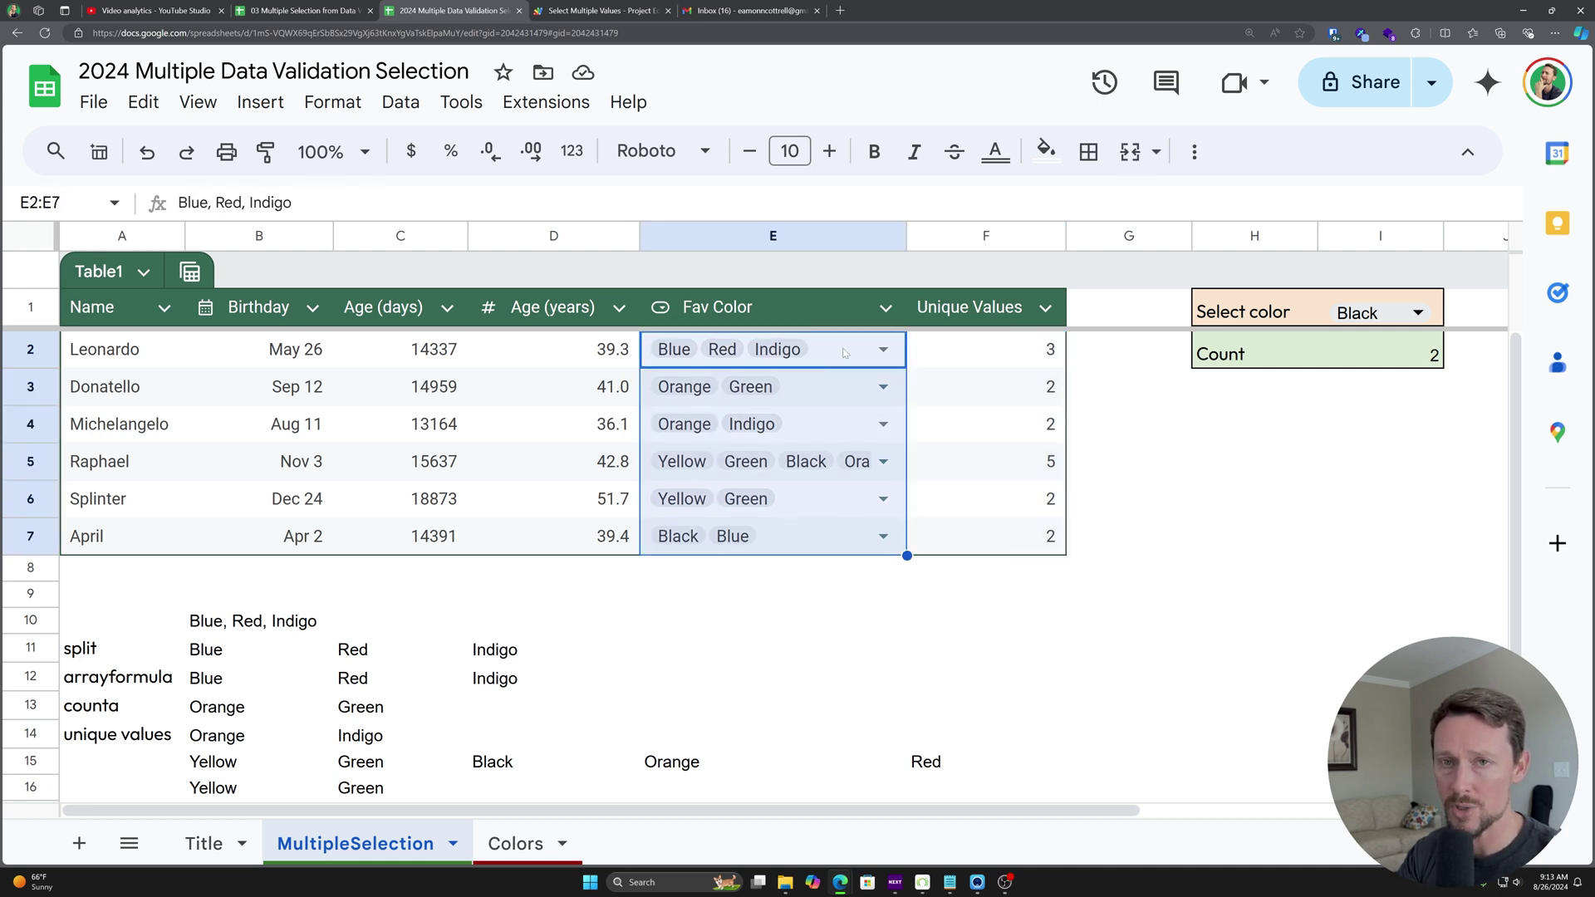
left_click(950, 374)
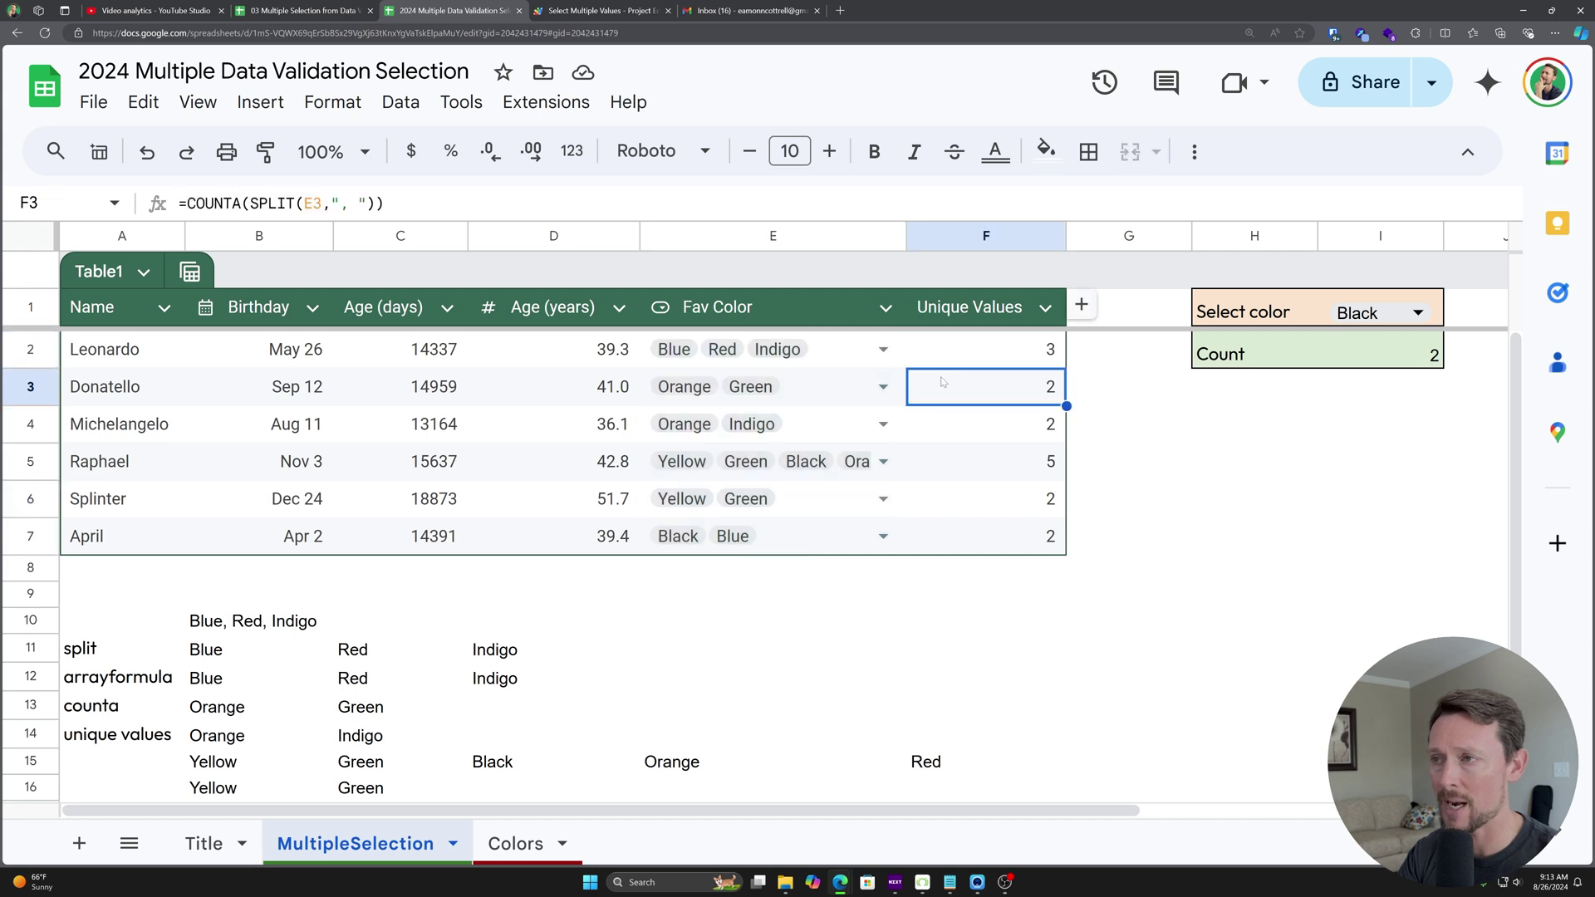
left_click(883, 350)
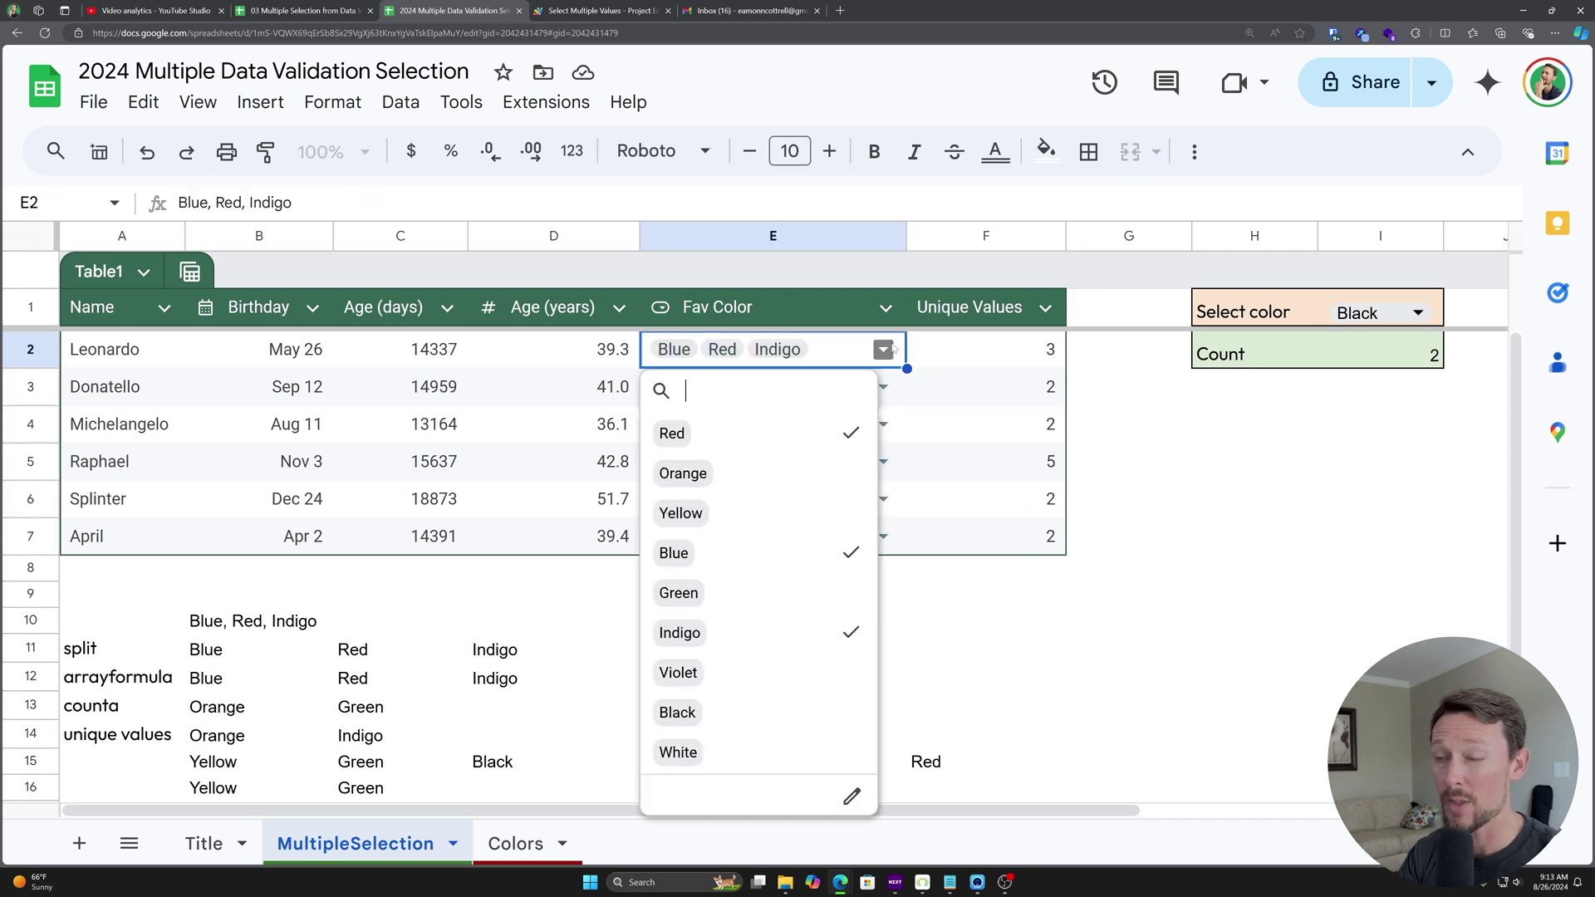
Step: Open the Fav Color validation rule and enter a new person's name in A8
left_click(851, 795)
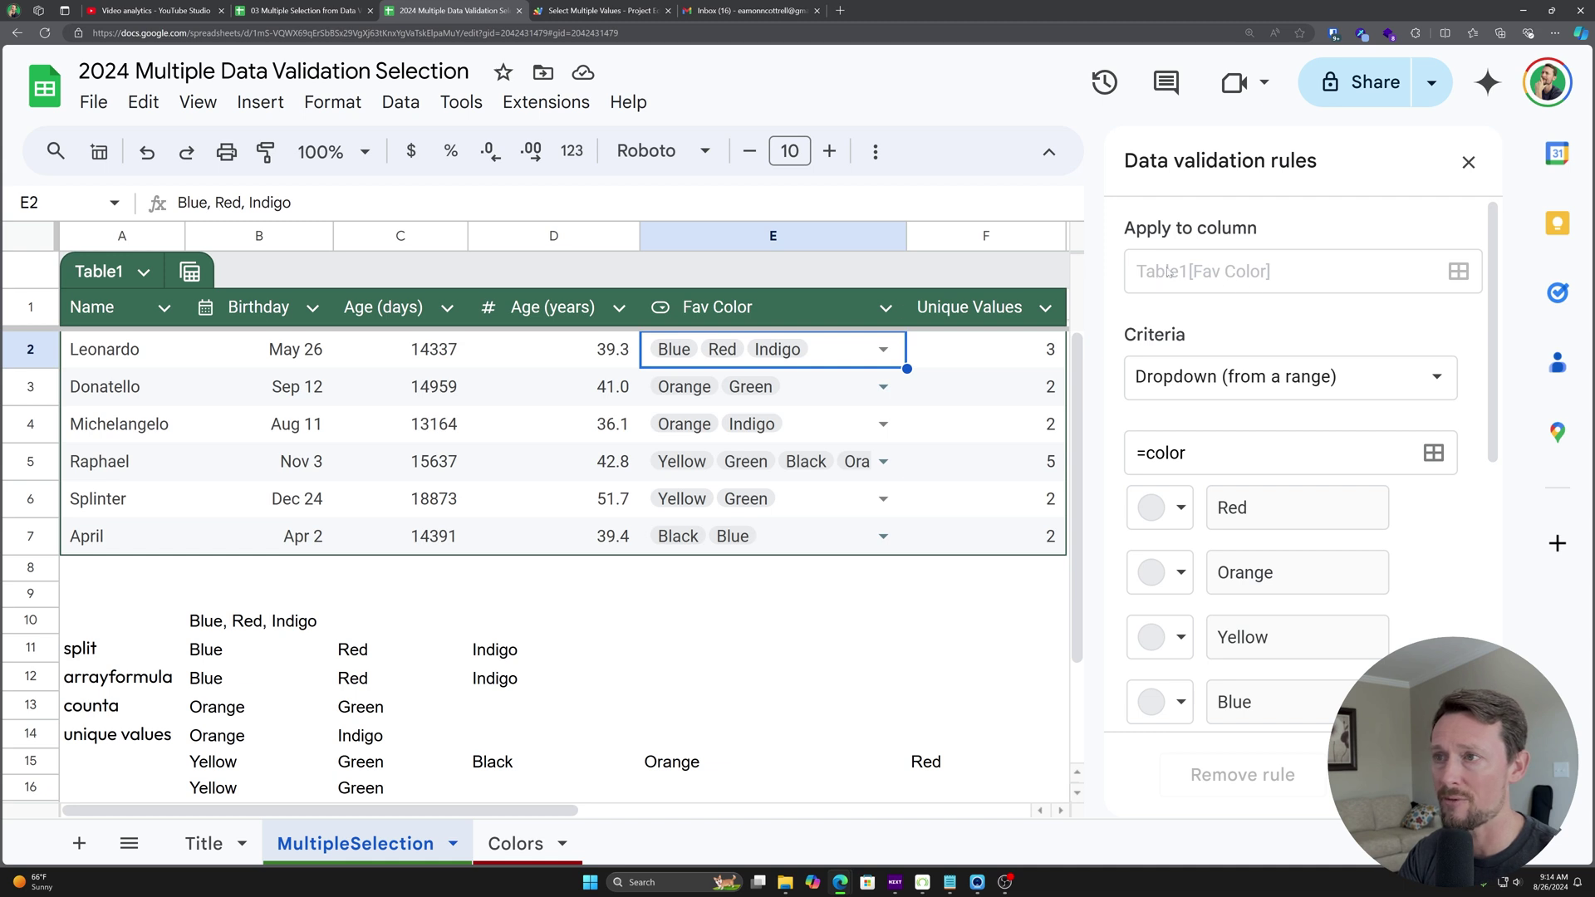
left_click(140, 570)
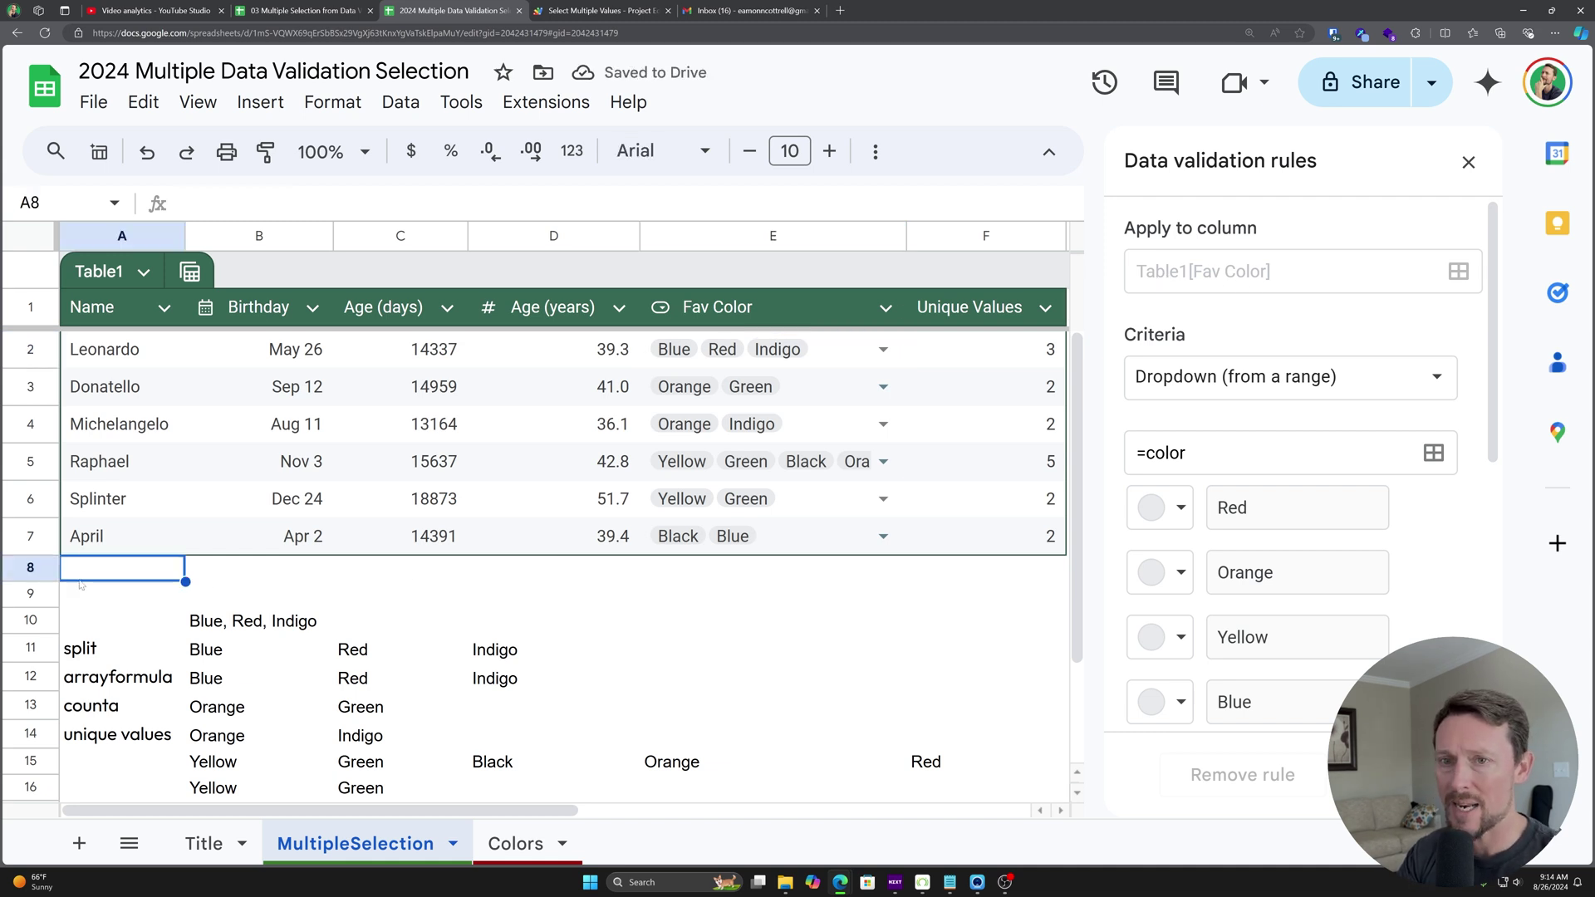
type("Eamonn")
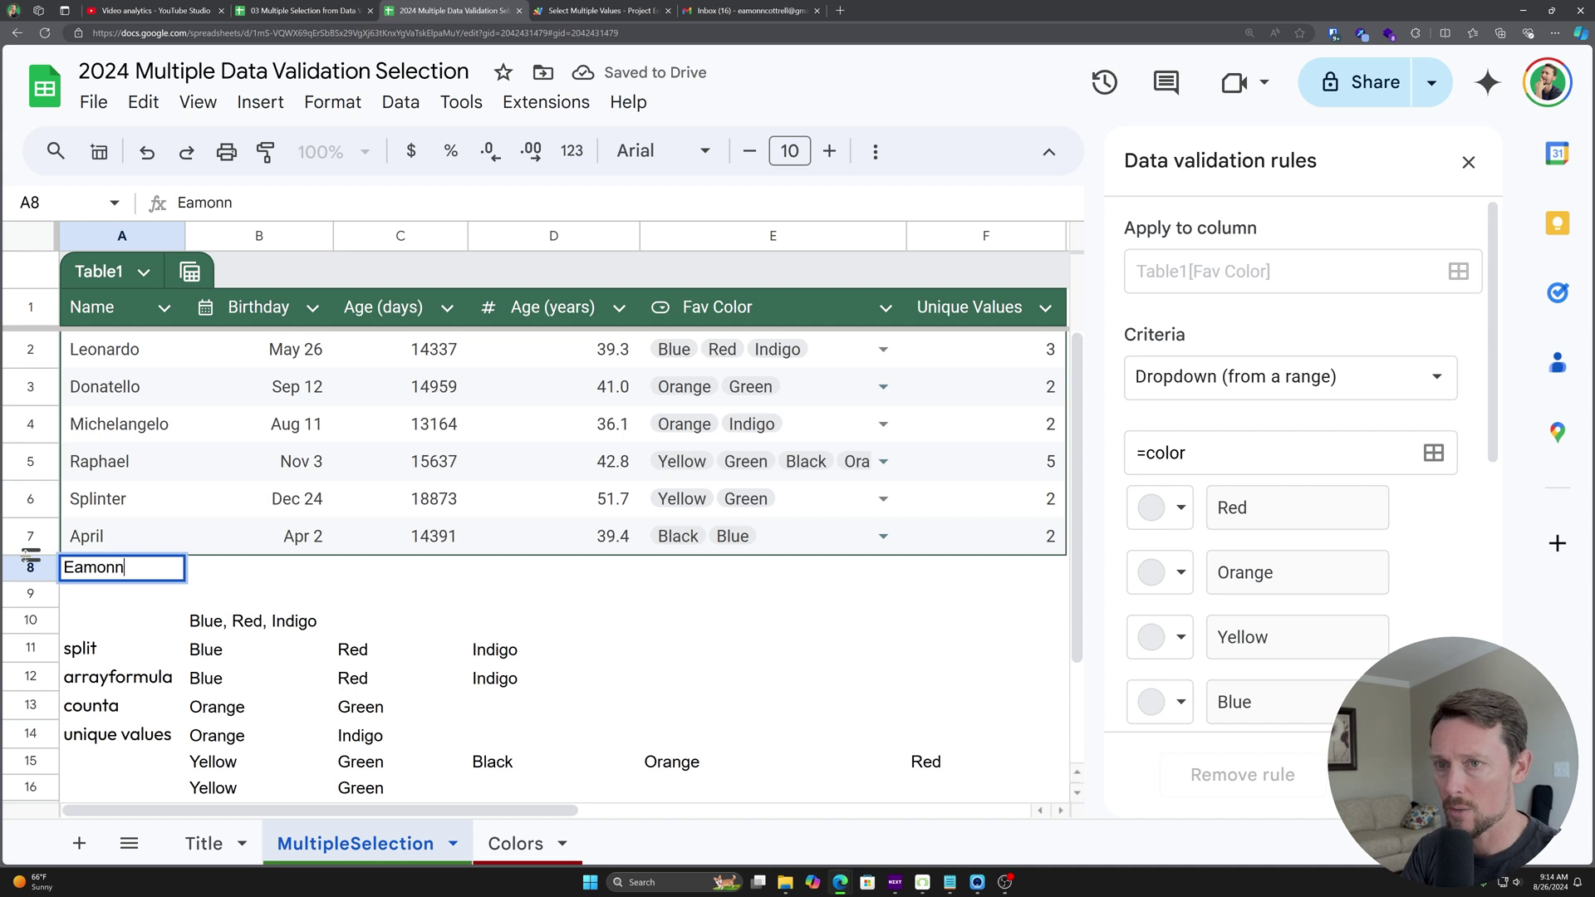
key("Tab")
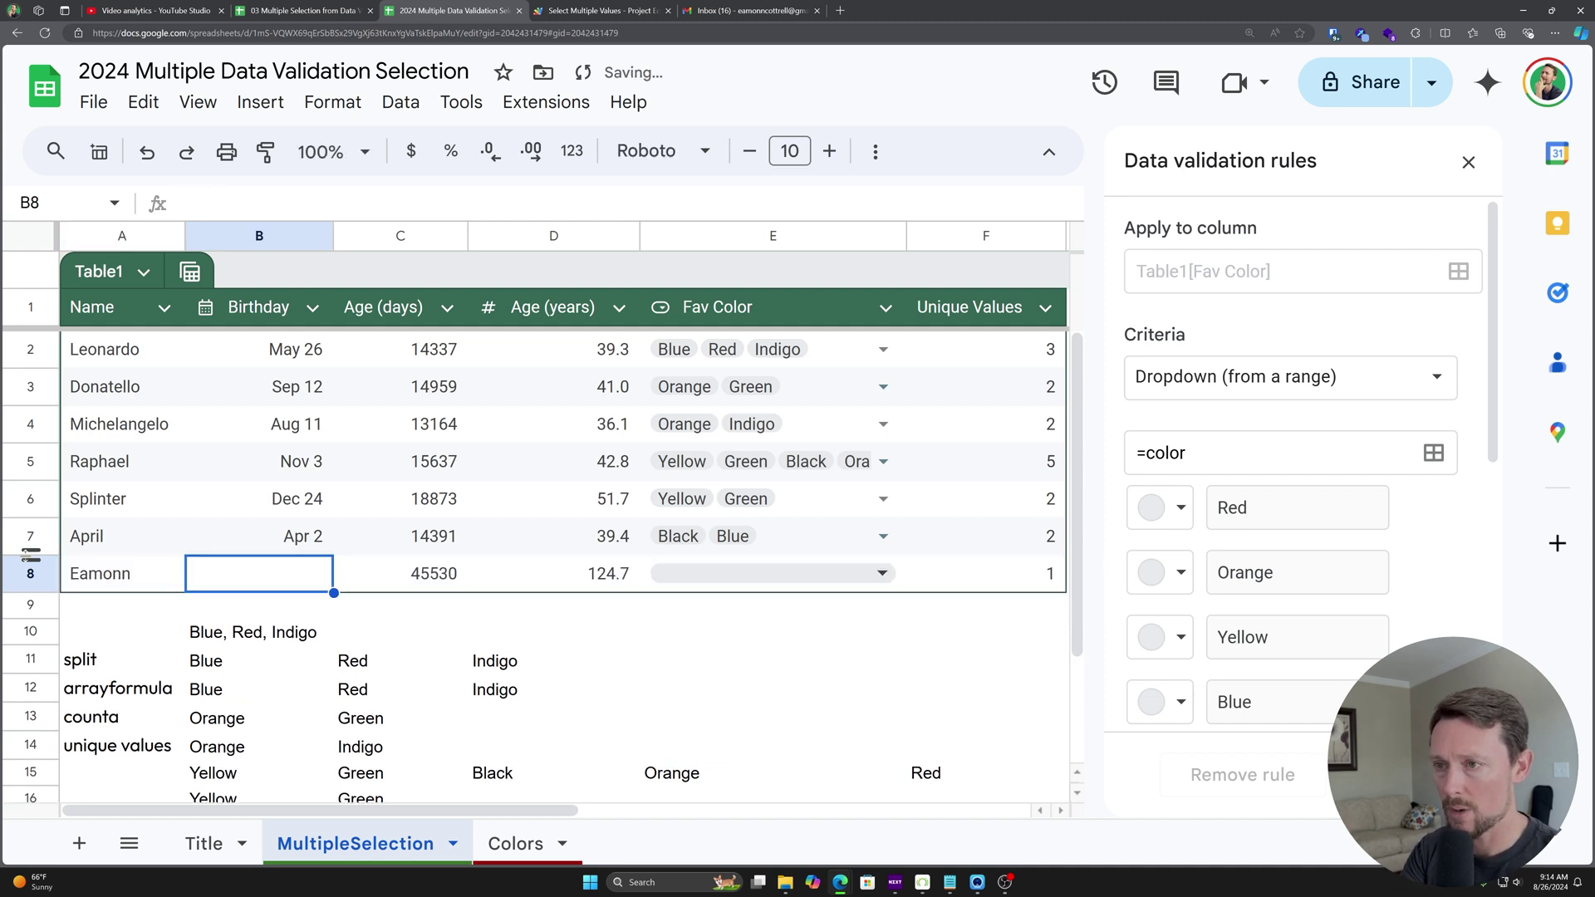
key("Tab")
key("Tab")
key("Tab")
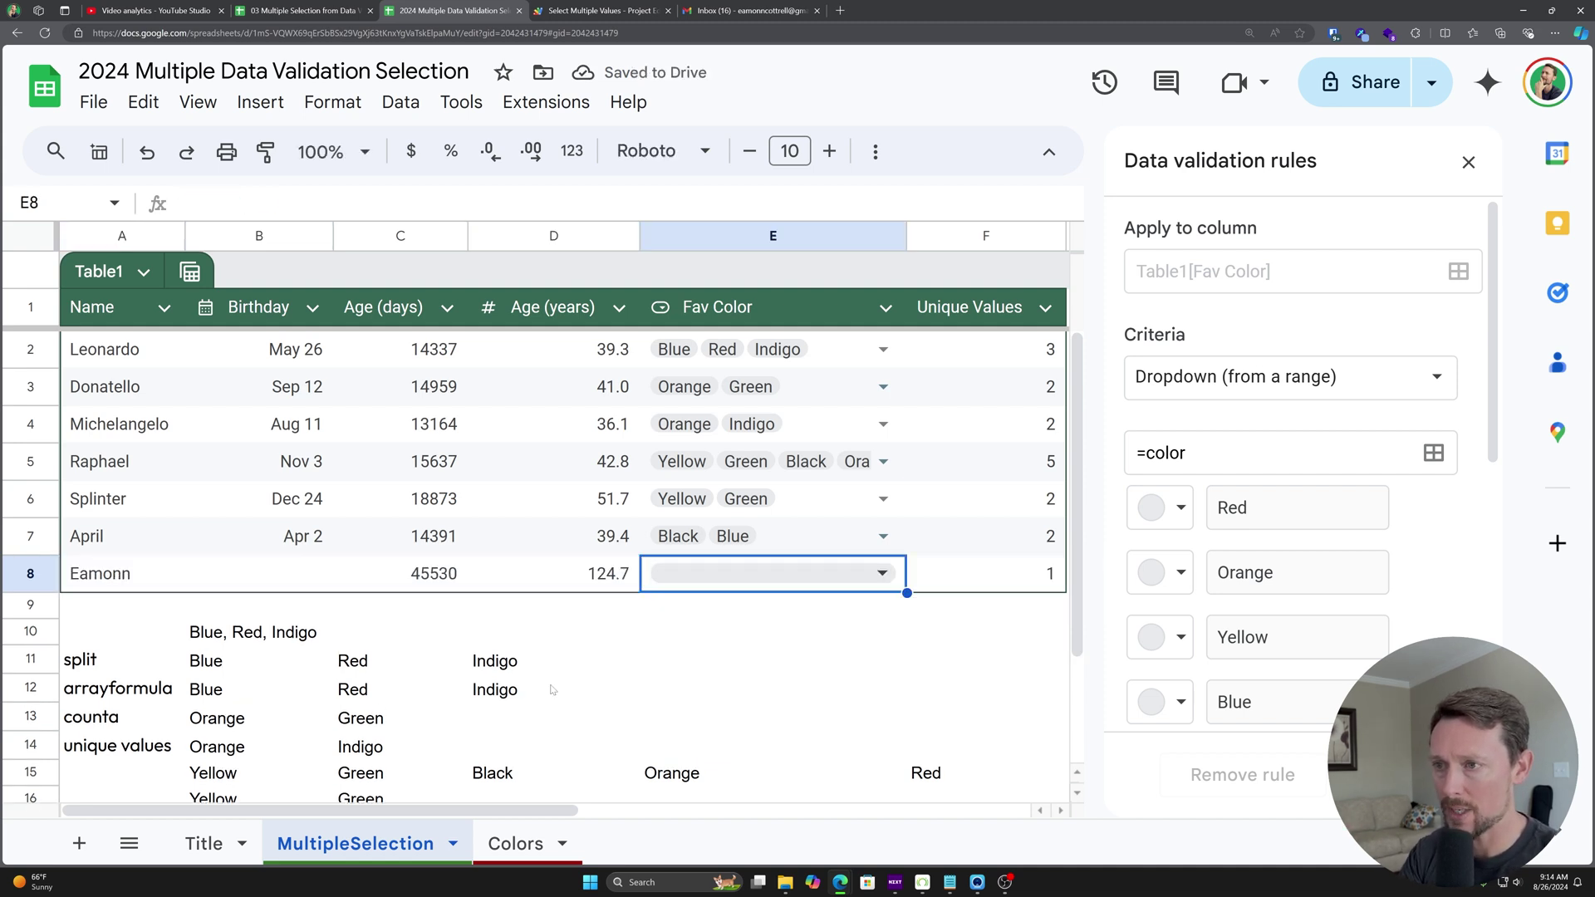
Step: Give row 8's Fav Color Orange, Blue and Indigo, showing 3 unique values
left_click(771, 570)
left_click(731, 697)
left_click(755, 774)
left_click(748, 856)
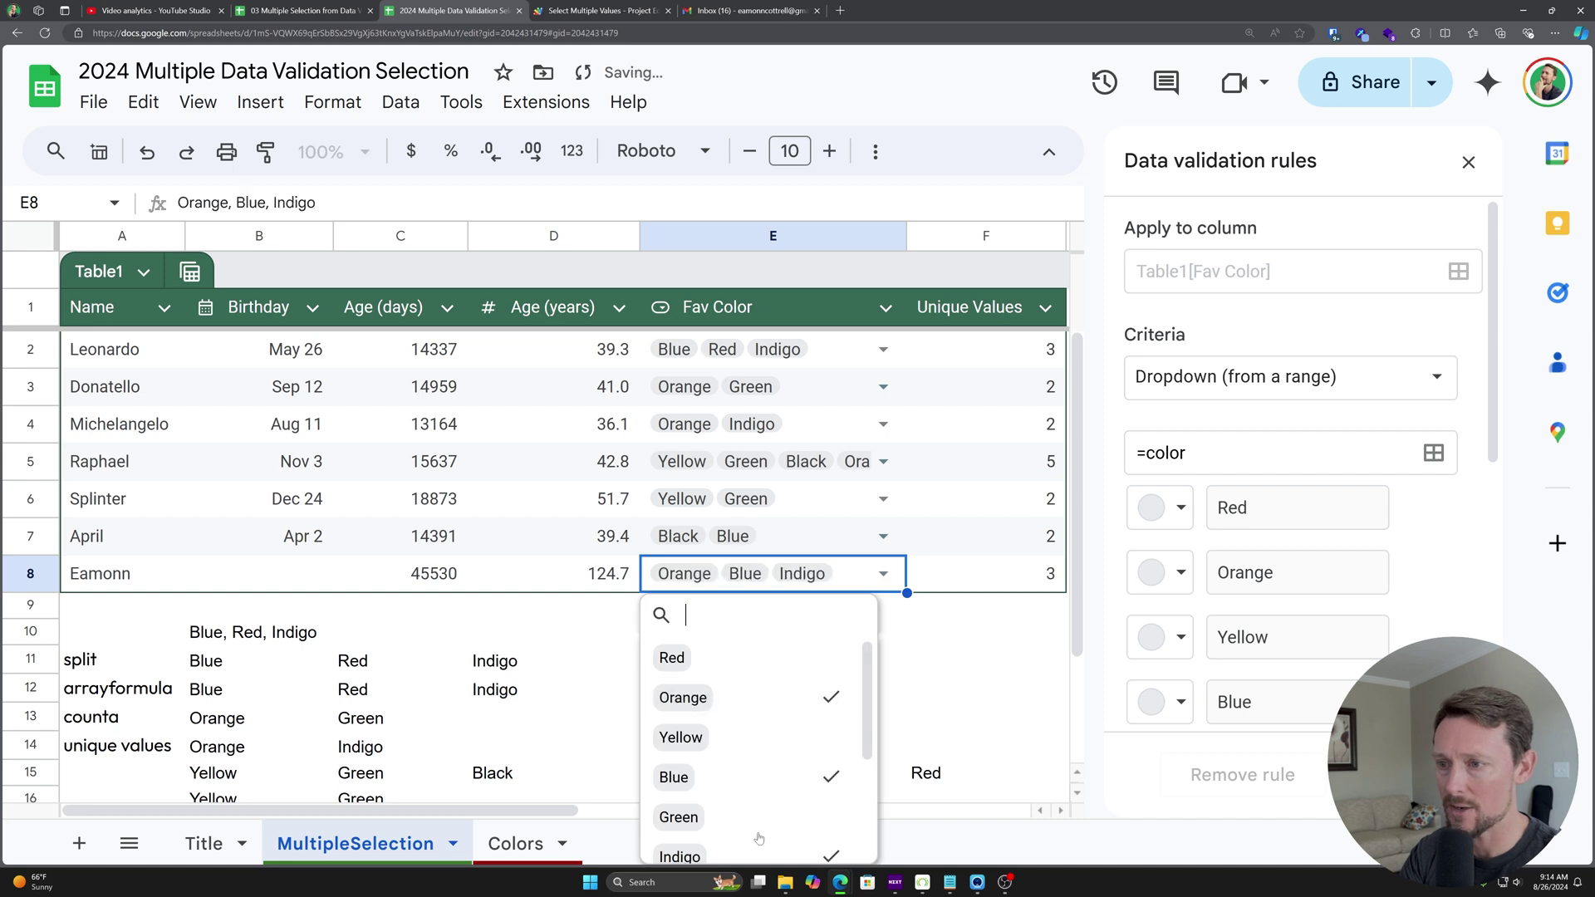
left_click(993, 633)
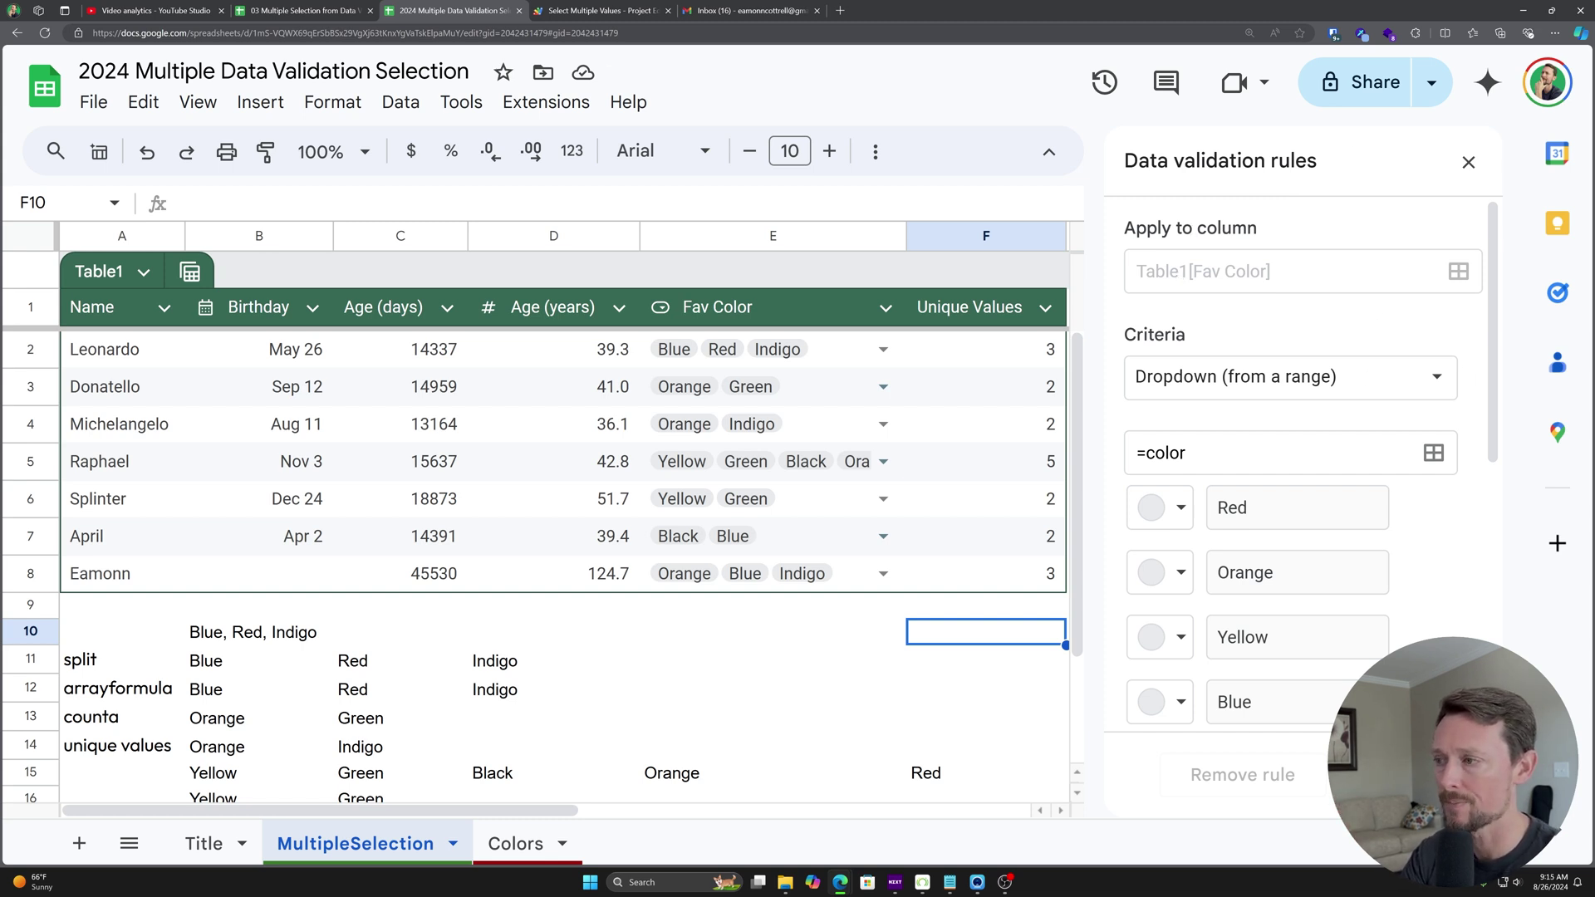
left_click(1429, 774)
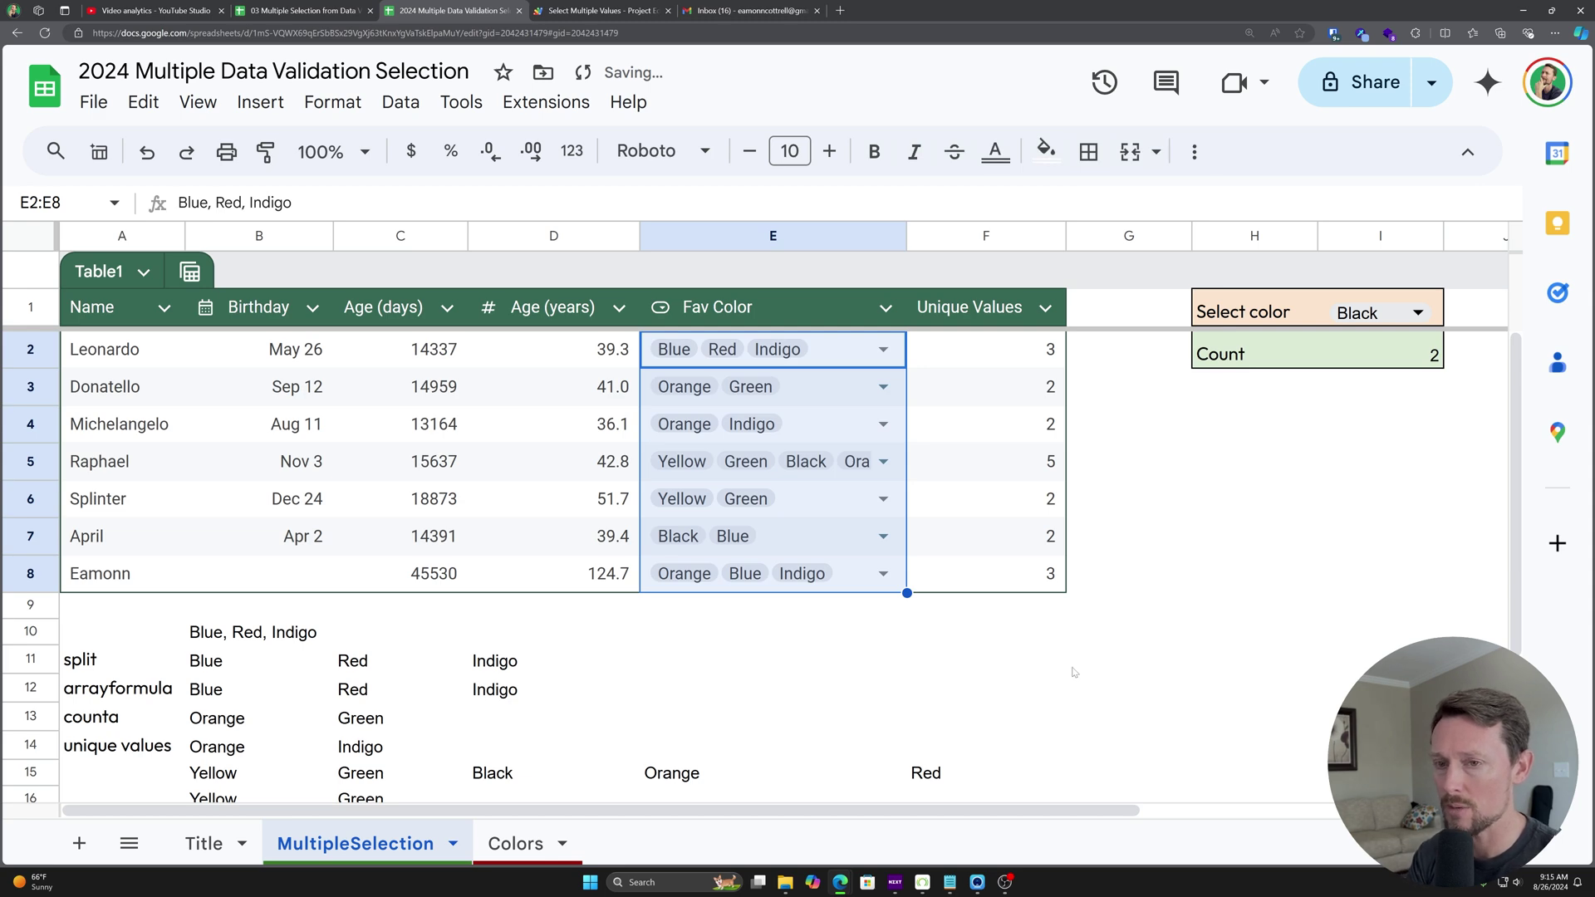